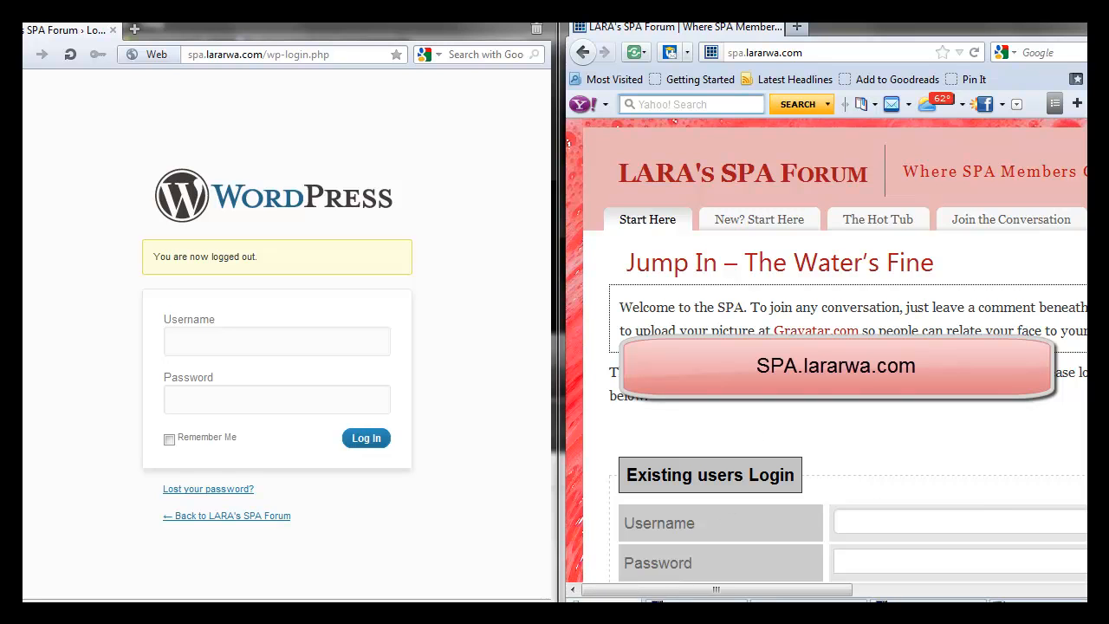
# - Log in to the SPA Forum site with the administrator username and password
pyautogui.scroll(-2, 891, 439)
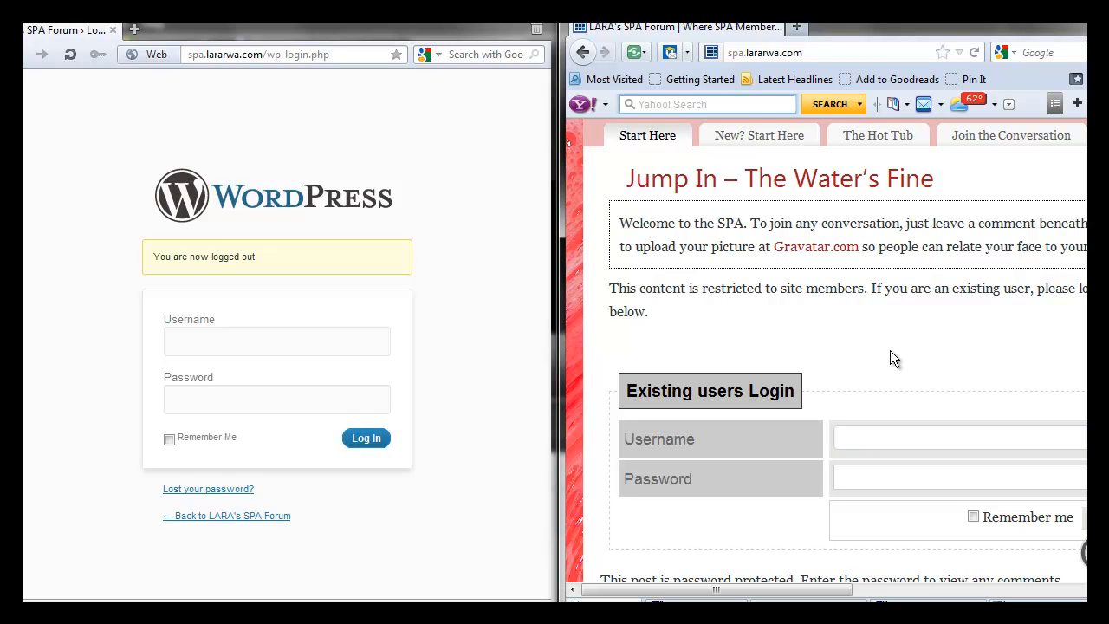
pyautogui.click(868, 439)
pyautogui.write('admin')
pyautogui.press('Tab')
pyautogui.write('•••••••')
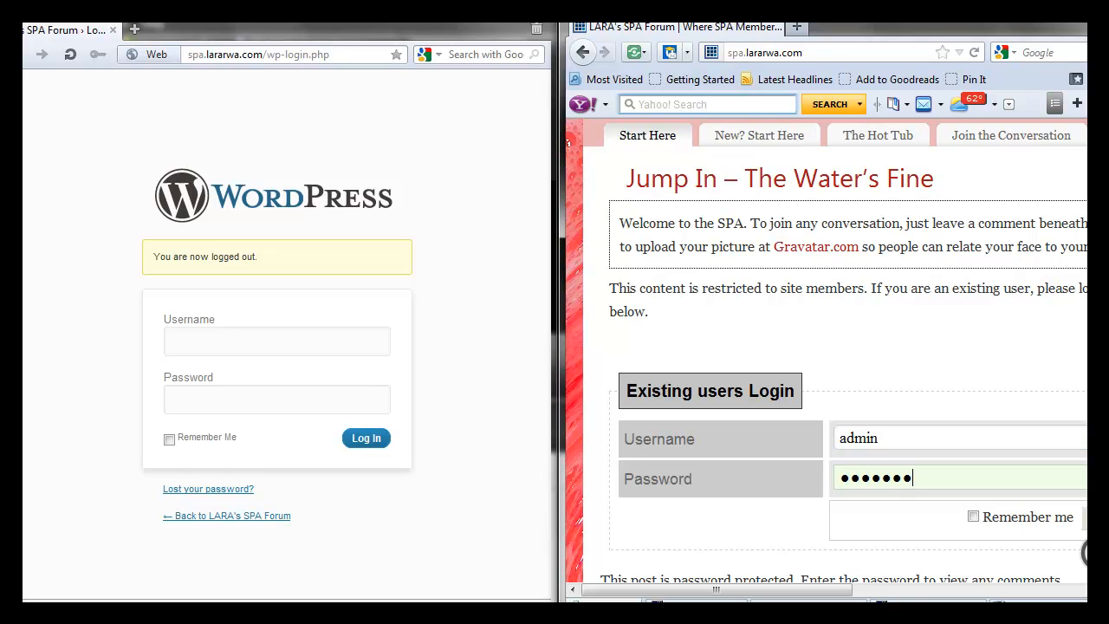
pyautogui.scroll(-2, 835, 350)
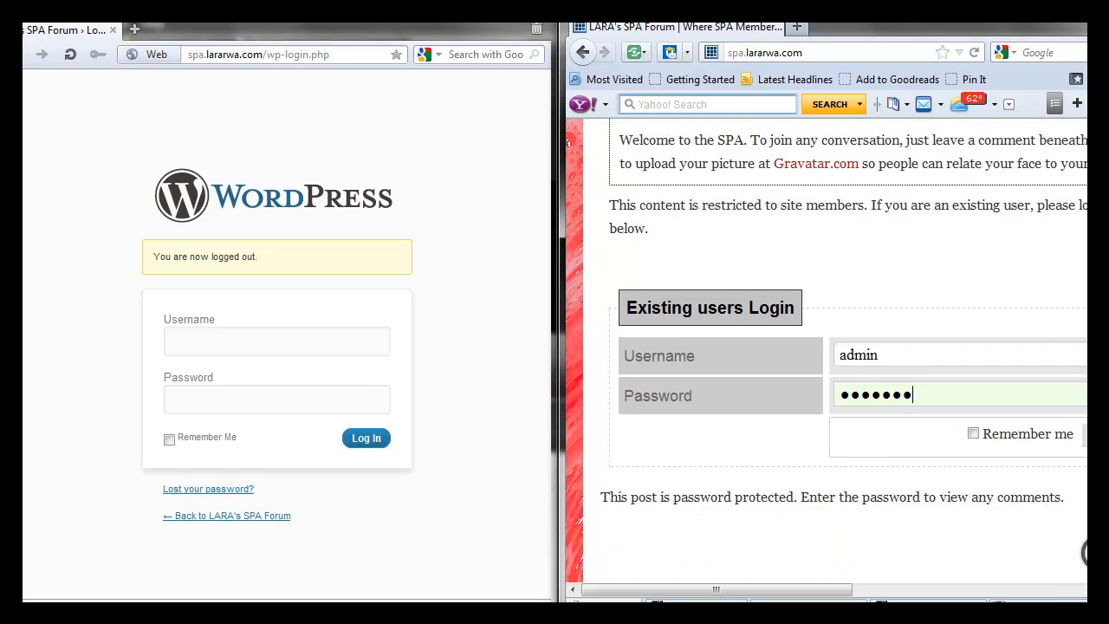
pyautogui.press('Return')
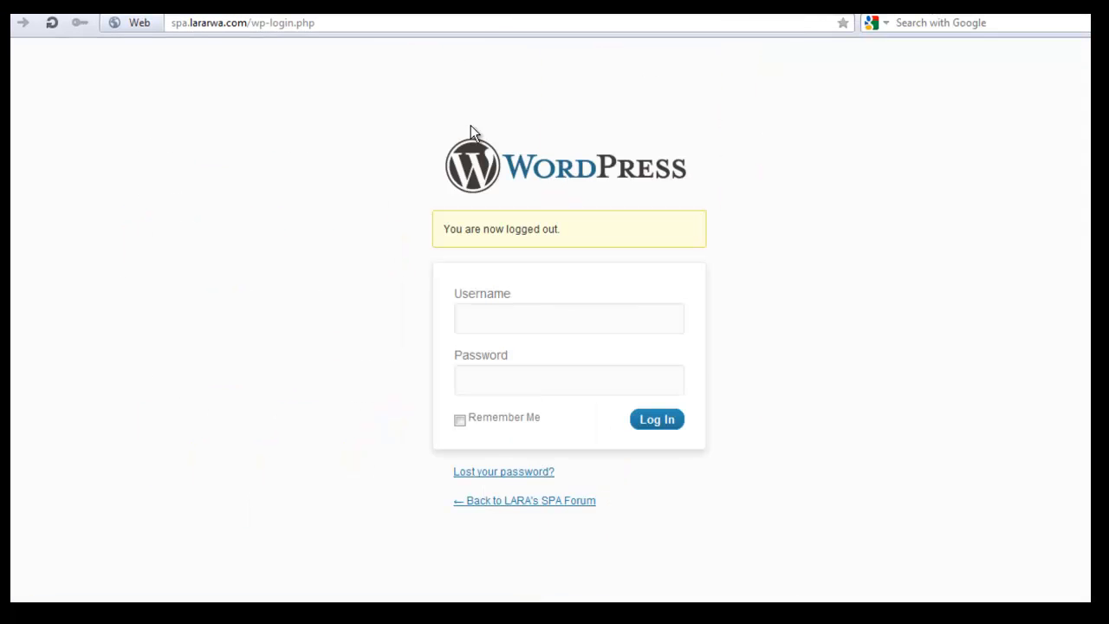
# - Go from the forum's admin bar to the Dashboard, then into the Users area
pyautogui.hotkey('alt', 'Tab')
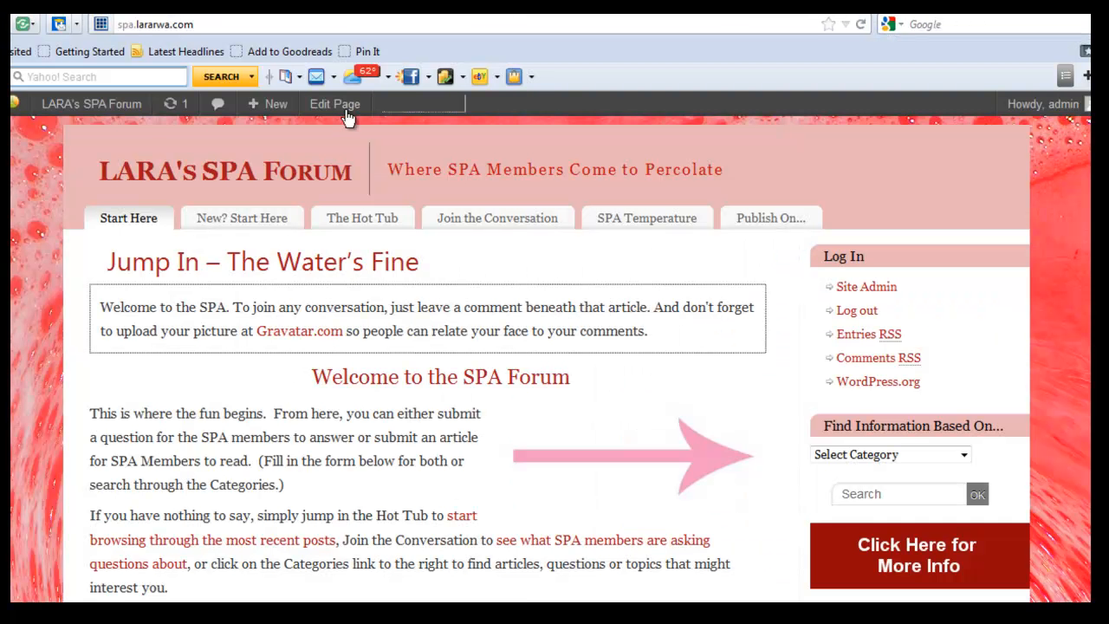
pyautogui.moveTo(124, 108)
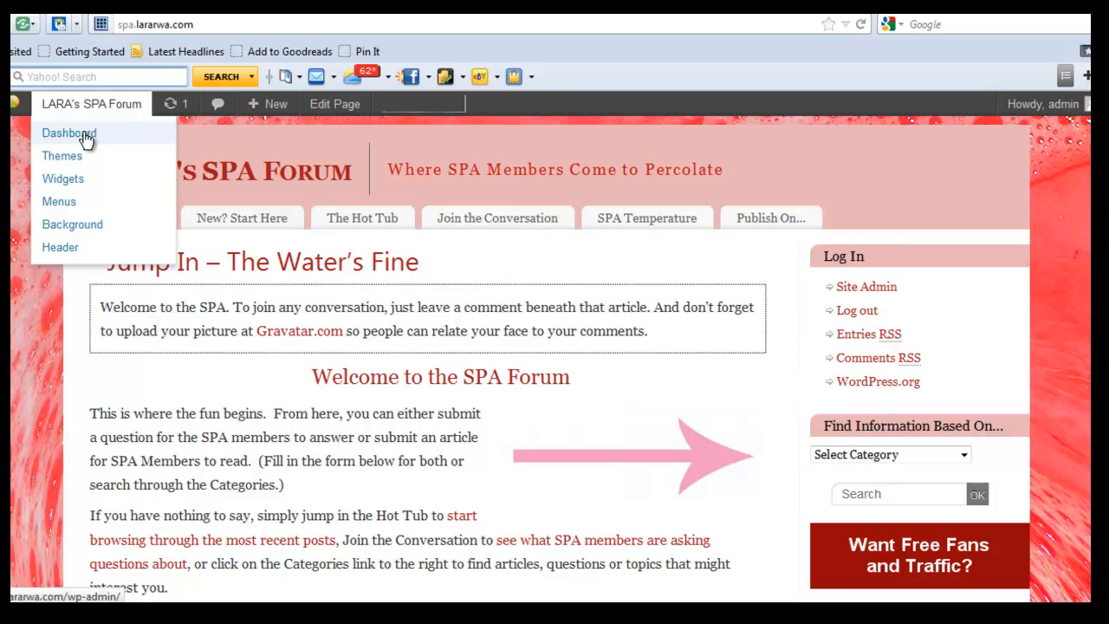
pyautogui.click(84, 134)
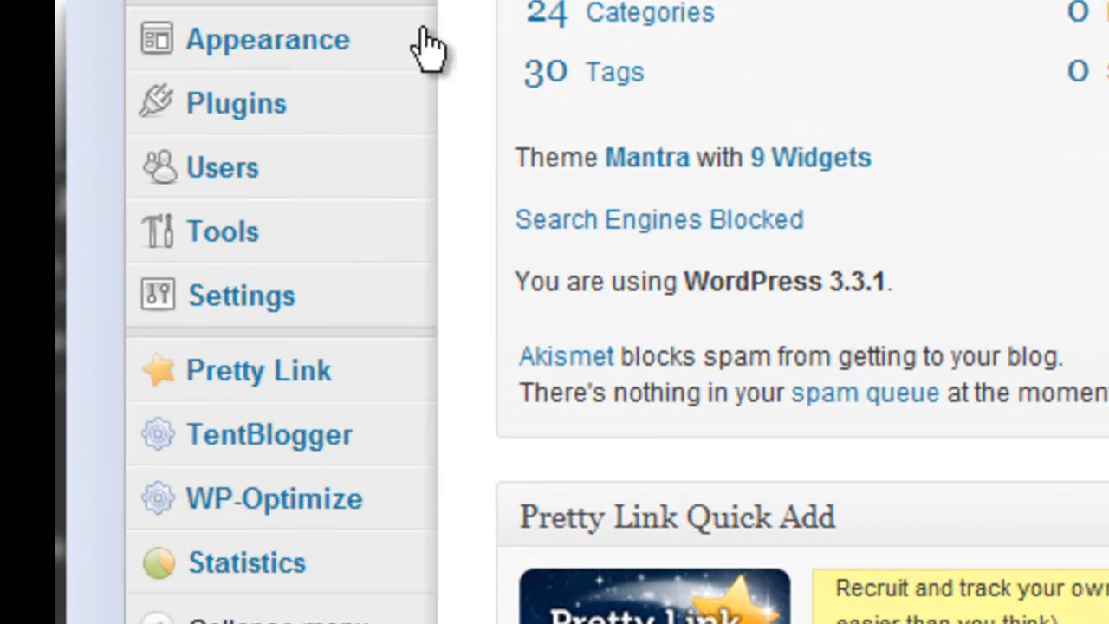
pyautogui.click(285, 173)
# - Start a new user with username SPAGuest, an e-mail address, and name SPA Guest
pyautogui.click(213, 165)
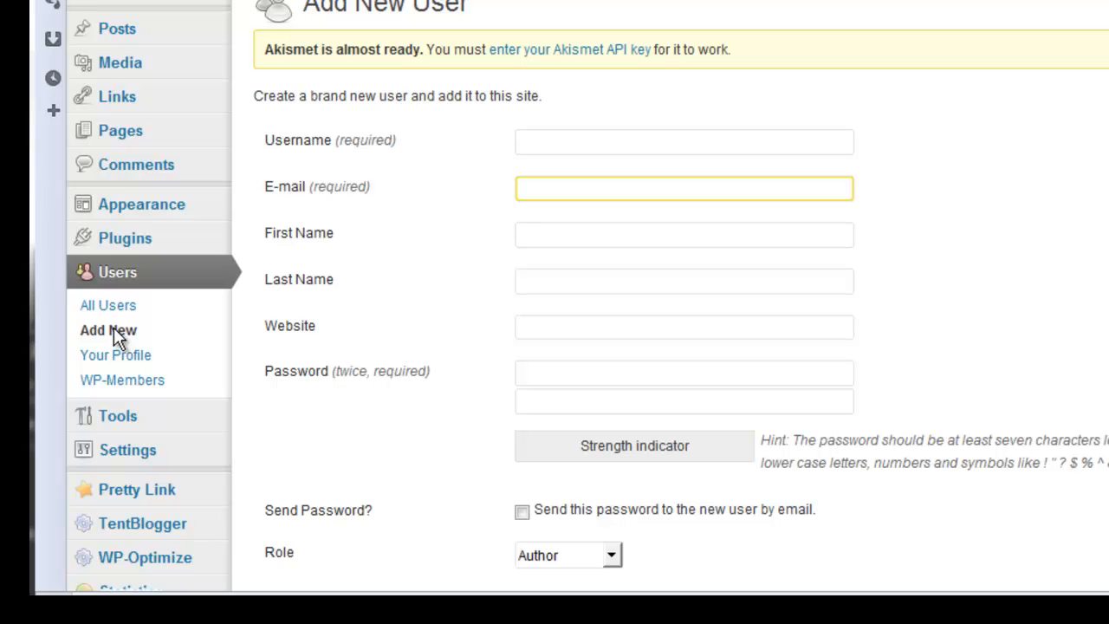
pyautogui.click(571, 142)
pyautogui.write('SPAG')
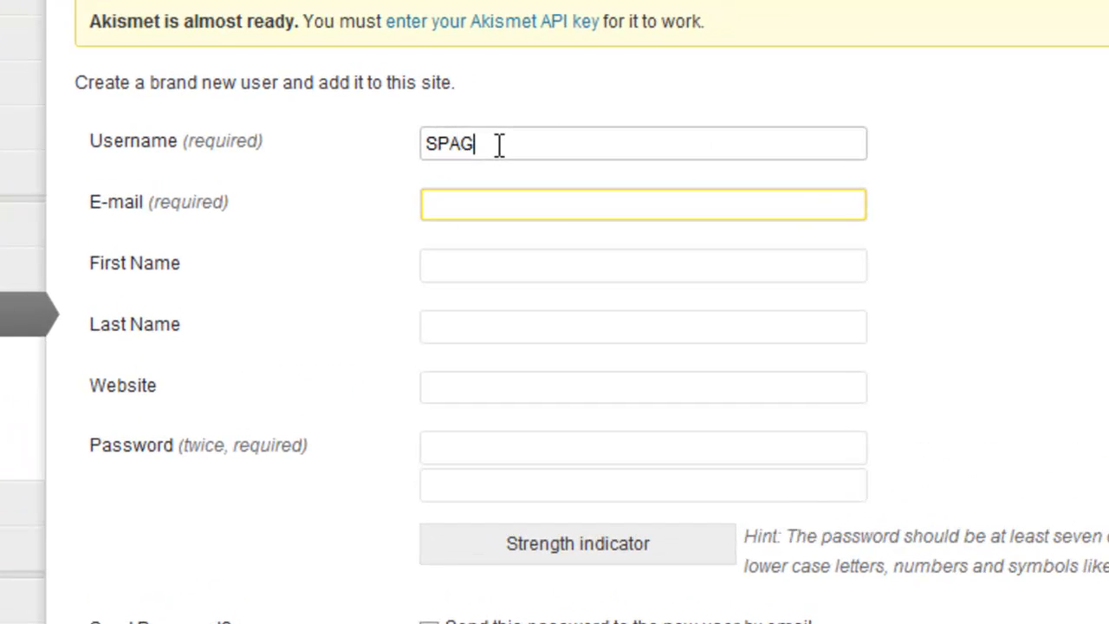
pyautogui.write('uest')
pyautogui.press('Tab')
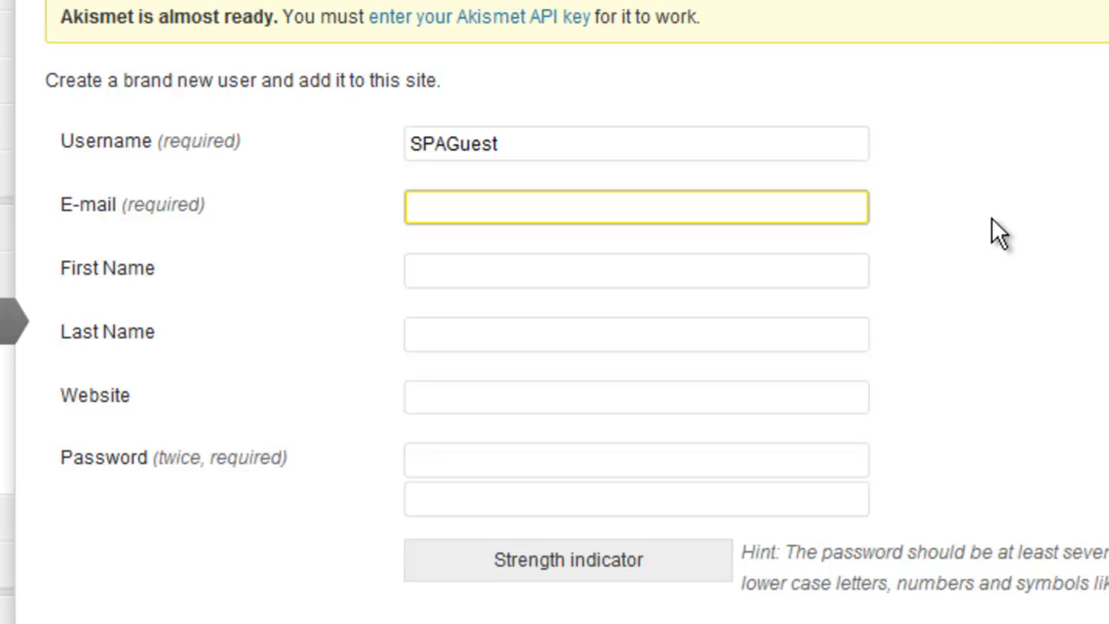
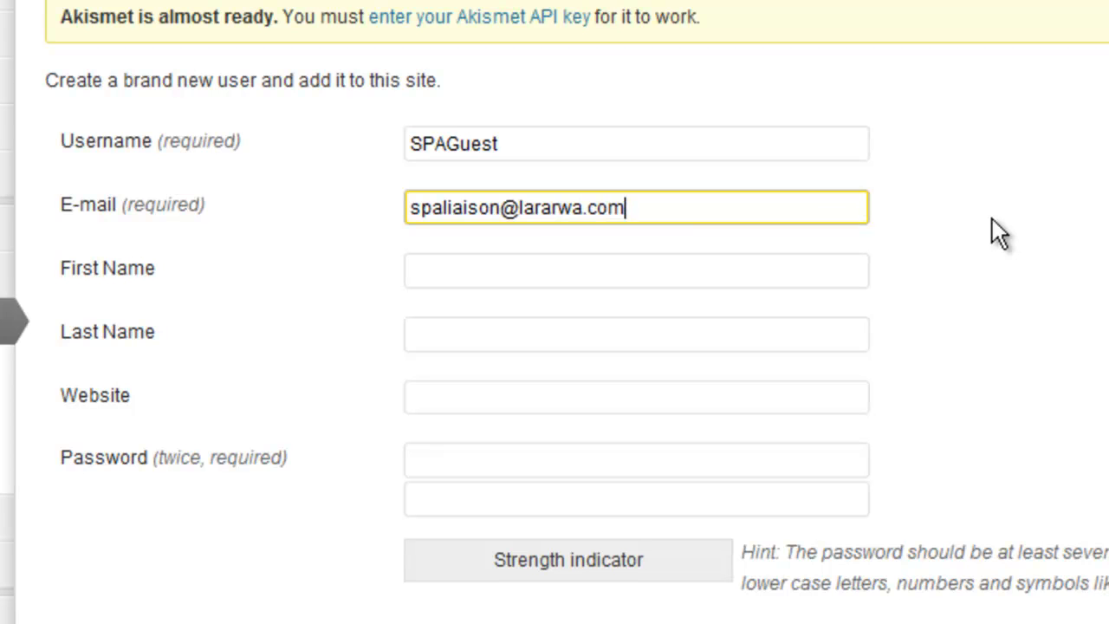
pyautogui.press('Tab')
pyautogui.write('SPA')
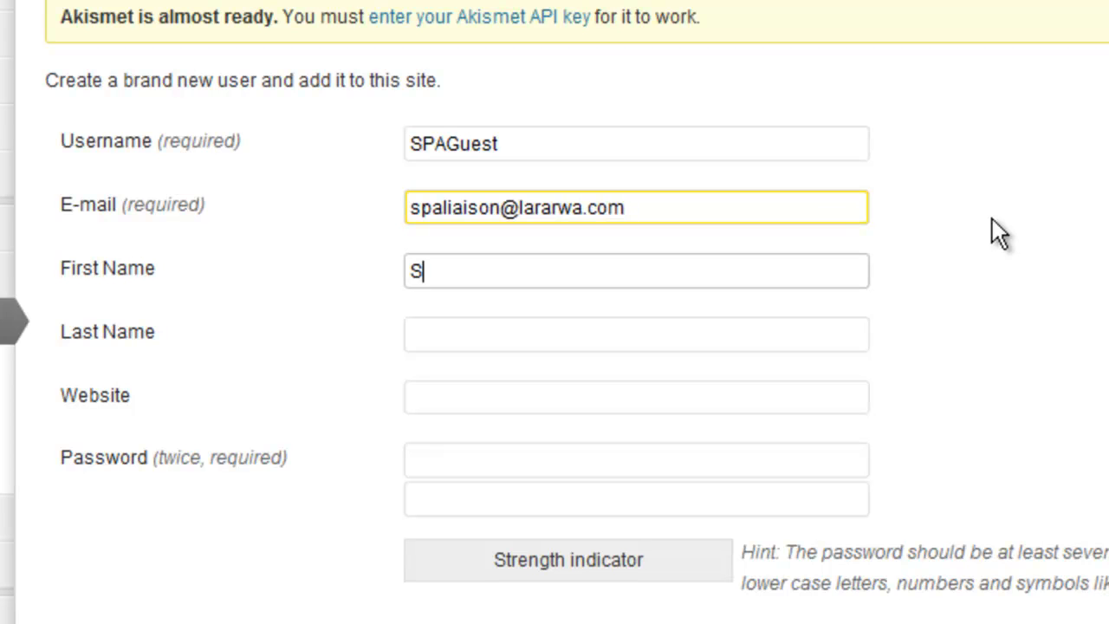
pyautogui.press('Tab')
pyautogui.write('Guess')
pyautogui.press('BackSpace')
pyautogui.write('t')
pyautogui.press('Tab')
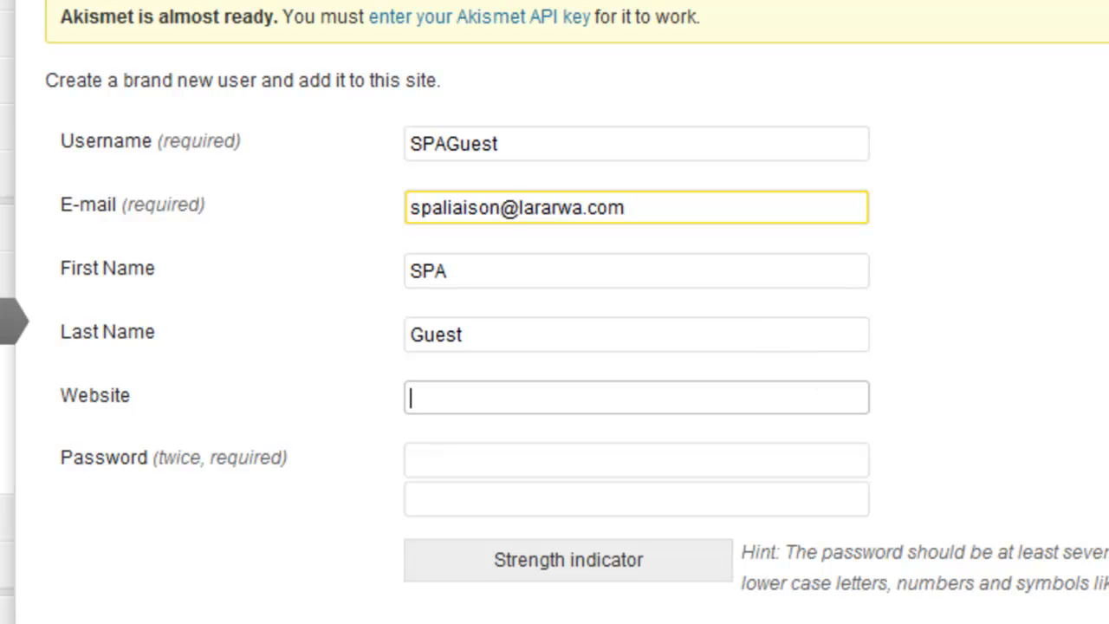
# - Enter the password twice, keep the Author role, and create the account
pyautogui.scroll(-3, 631, 349)
pyautogui.click(569, 275)
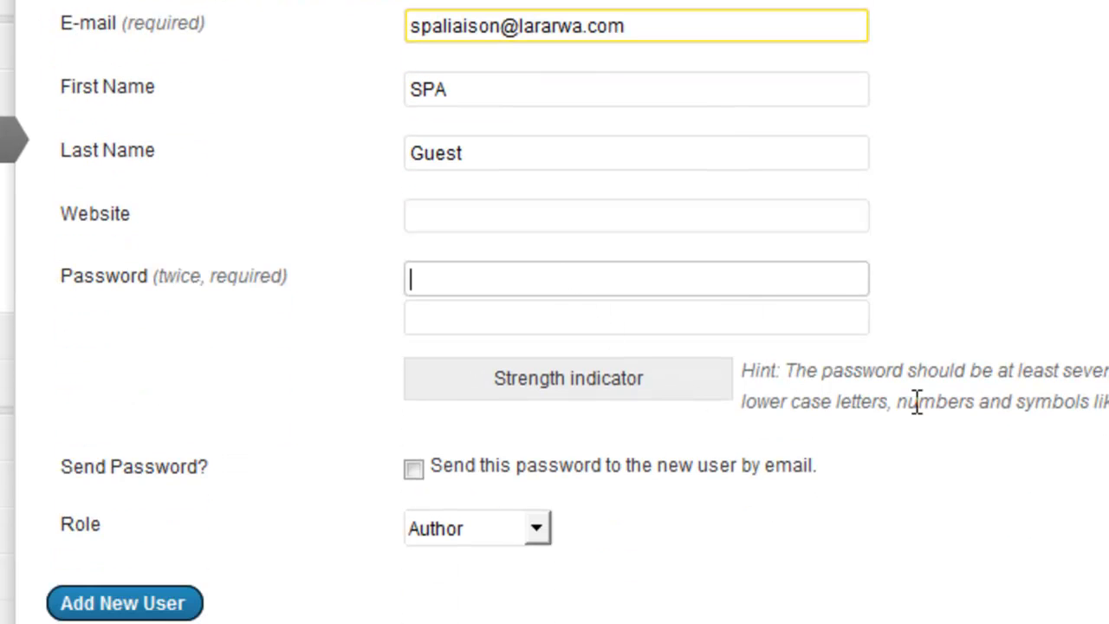
pyautogui.write('******')
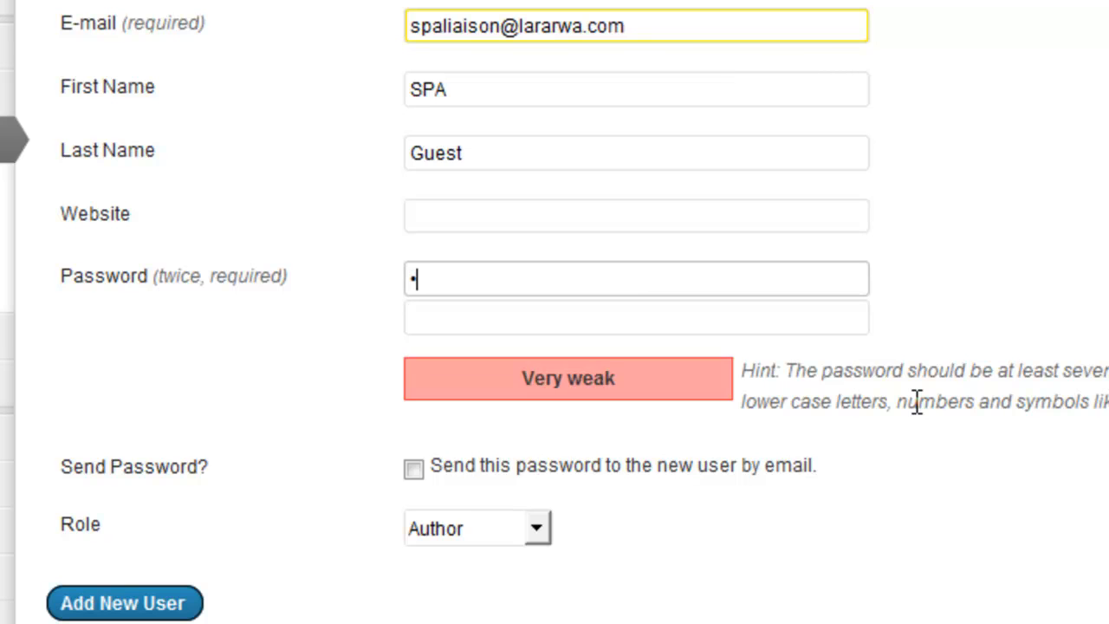
pyautogui.write('*****')
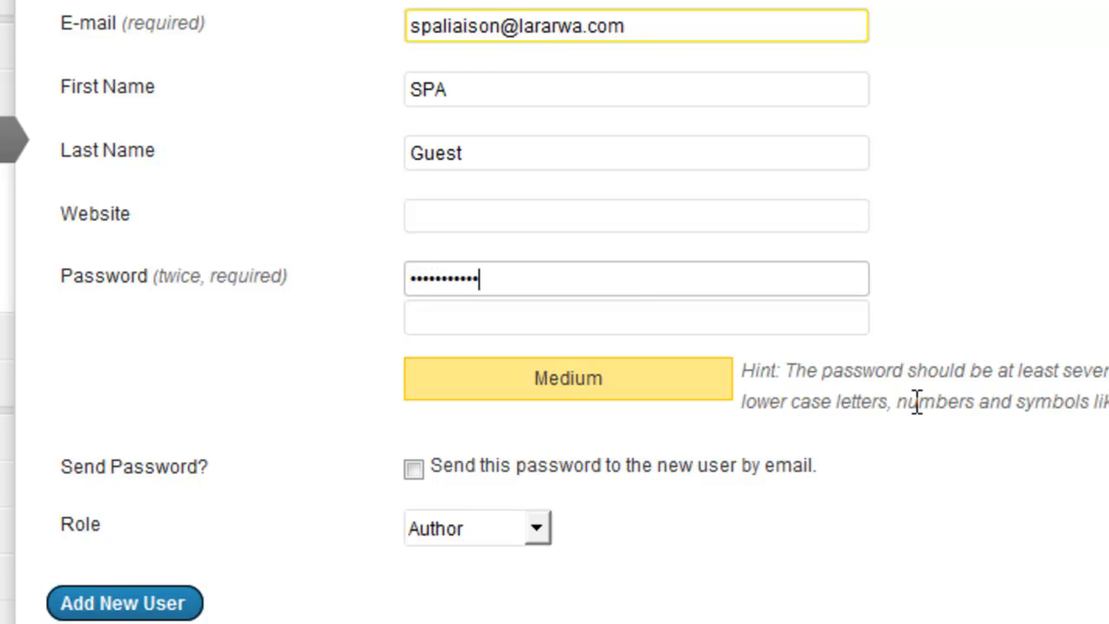
pyautogui.press('Tab')
pyautogui.write('***********')
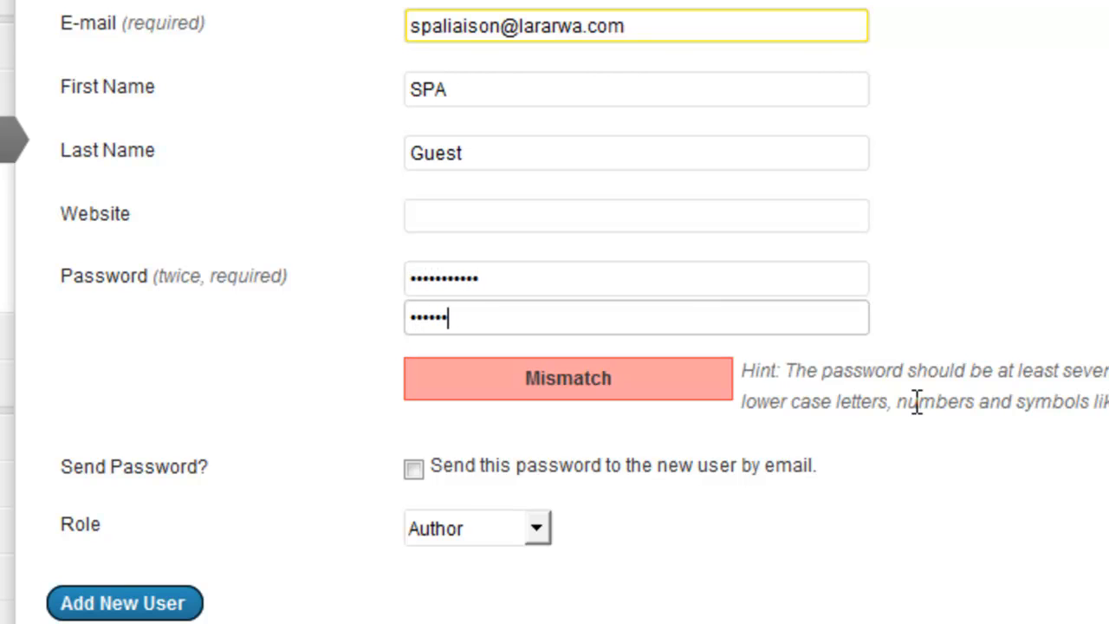
pyautogui.click(533, 531)
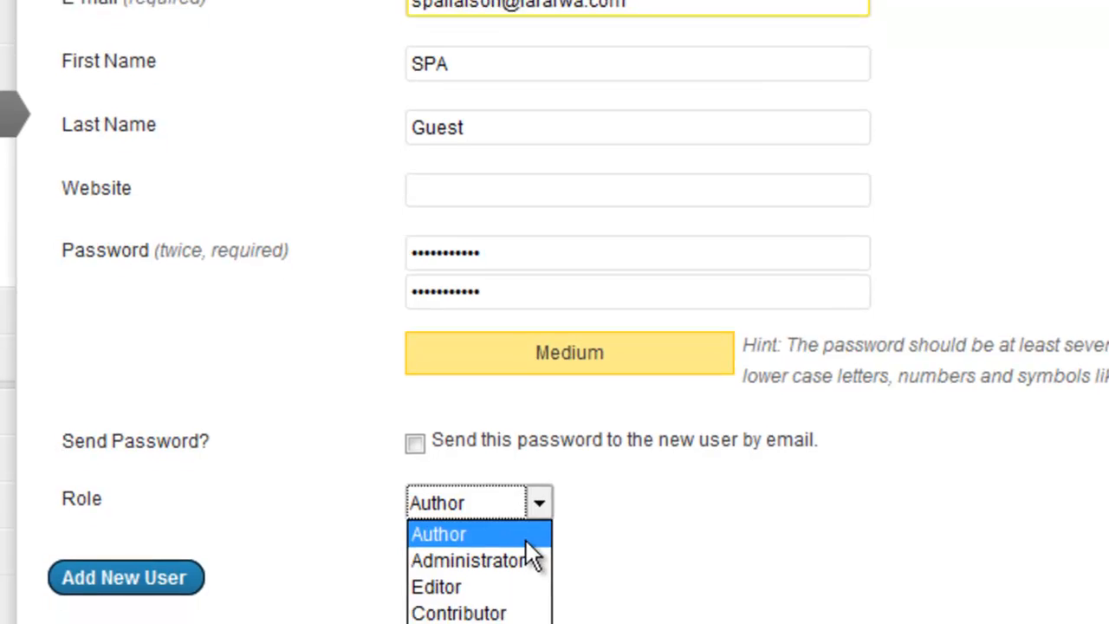
pyautogui.press('Escape')
pyautogui.click(512, 502)
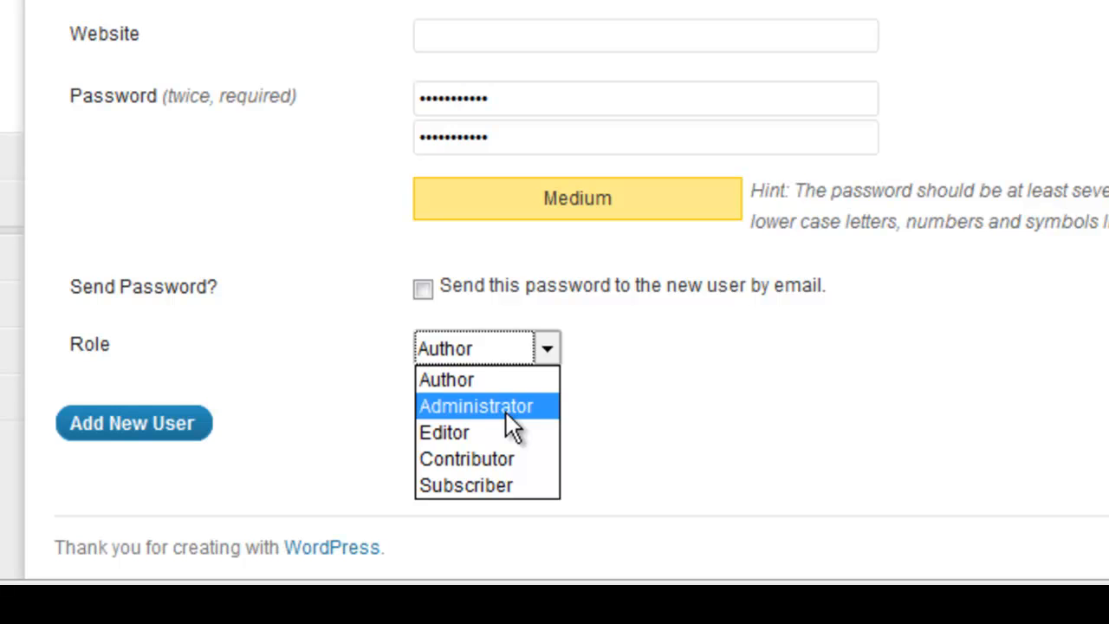
pyautogui.click(491, 380)
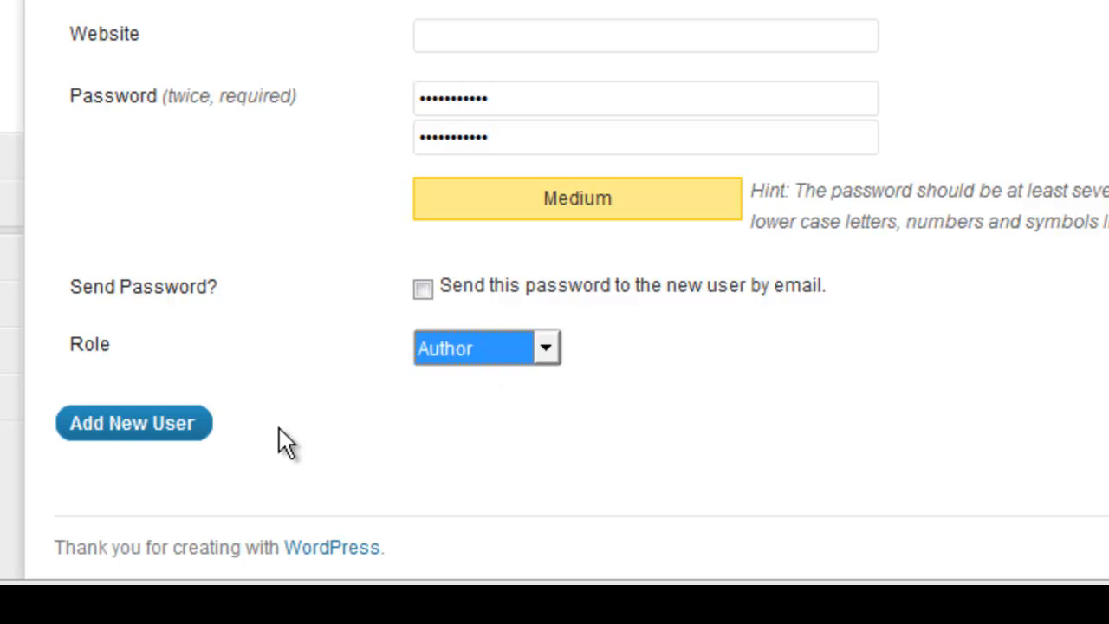
pyautogui.click(180, 428)
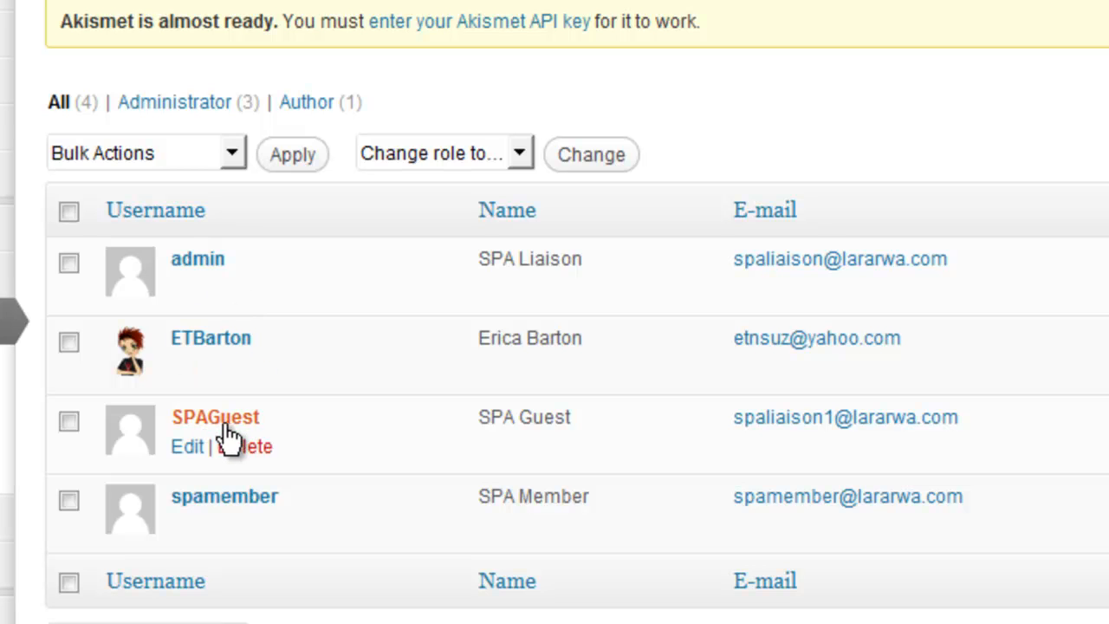
# - Open SPAGuest's profile, turn off the site toolbar, and keep the Author role
pyautogui.click(183, 447)
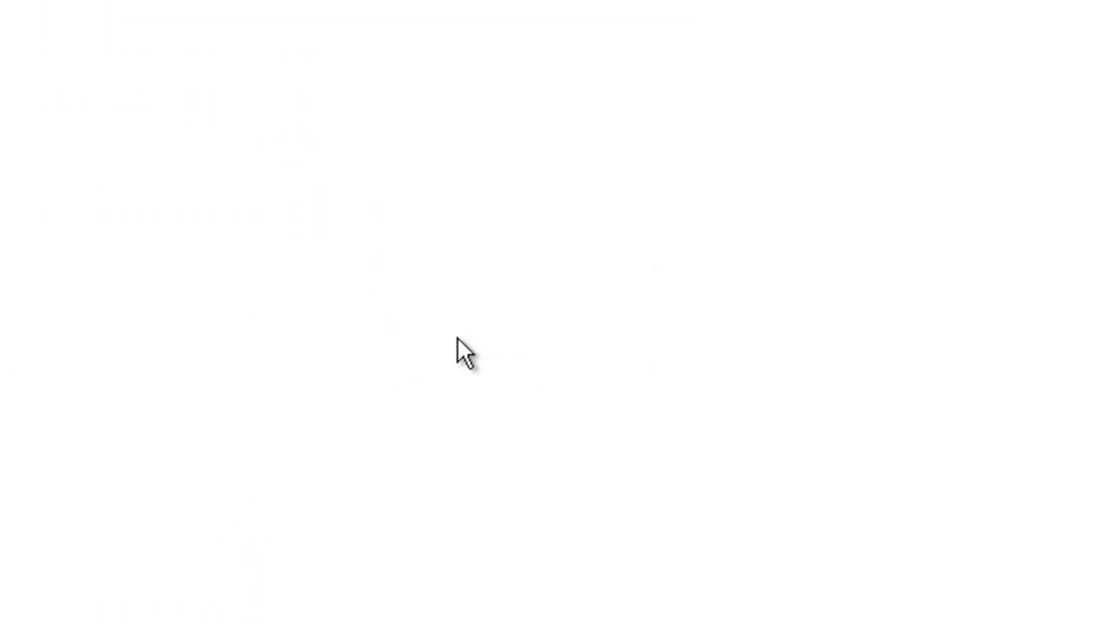
pyautogui.scroll(-2, 555, 312)
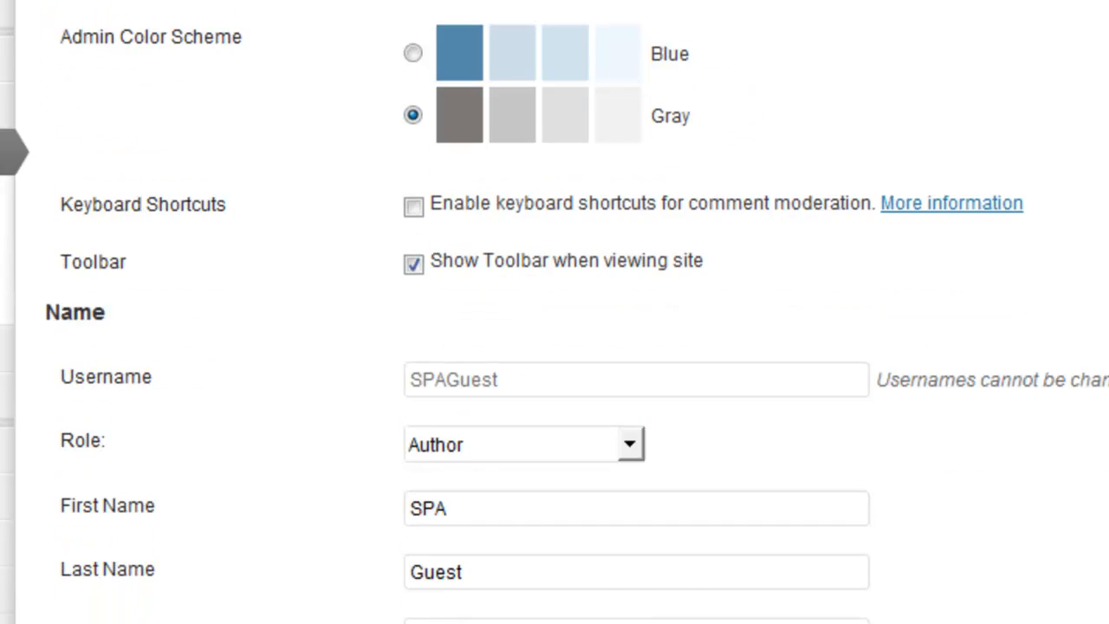
pyautogui.scroll(2, 555, 312)
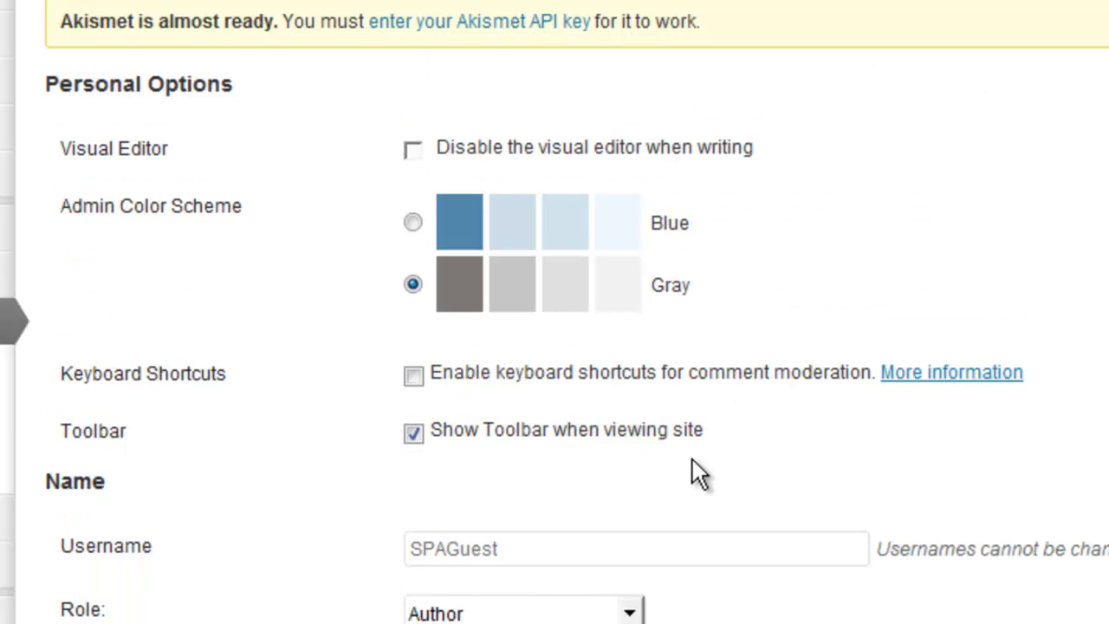
pyautogui.scroll(-5, 702, 57)
pyautogui.click(405, 108)
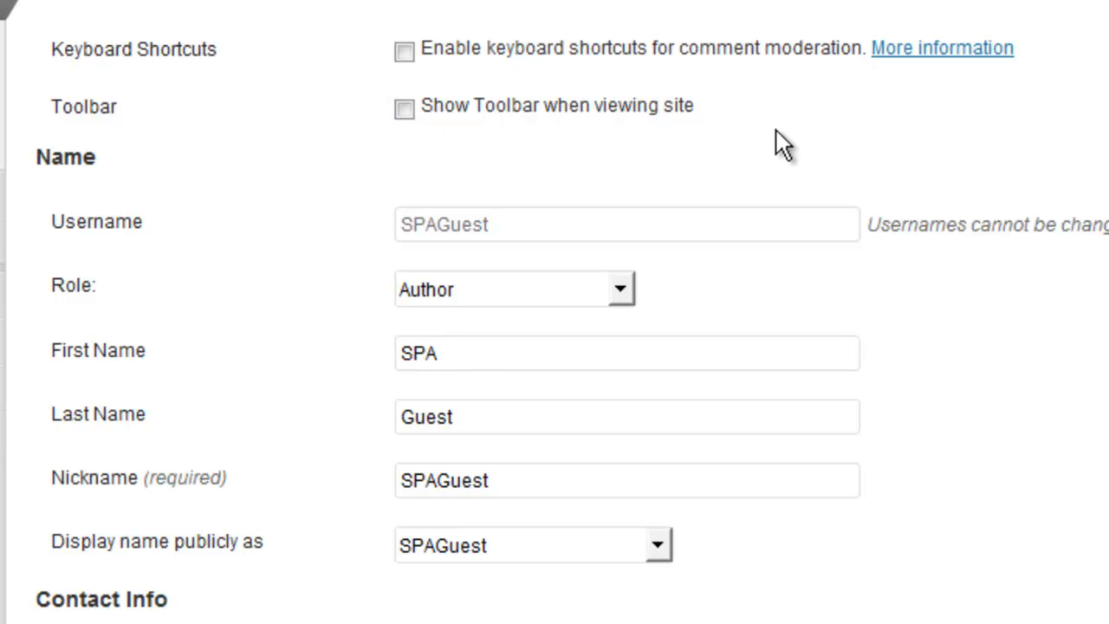
pyautogui.scroll(-2, 689, 30)
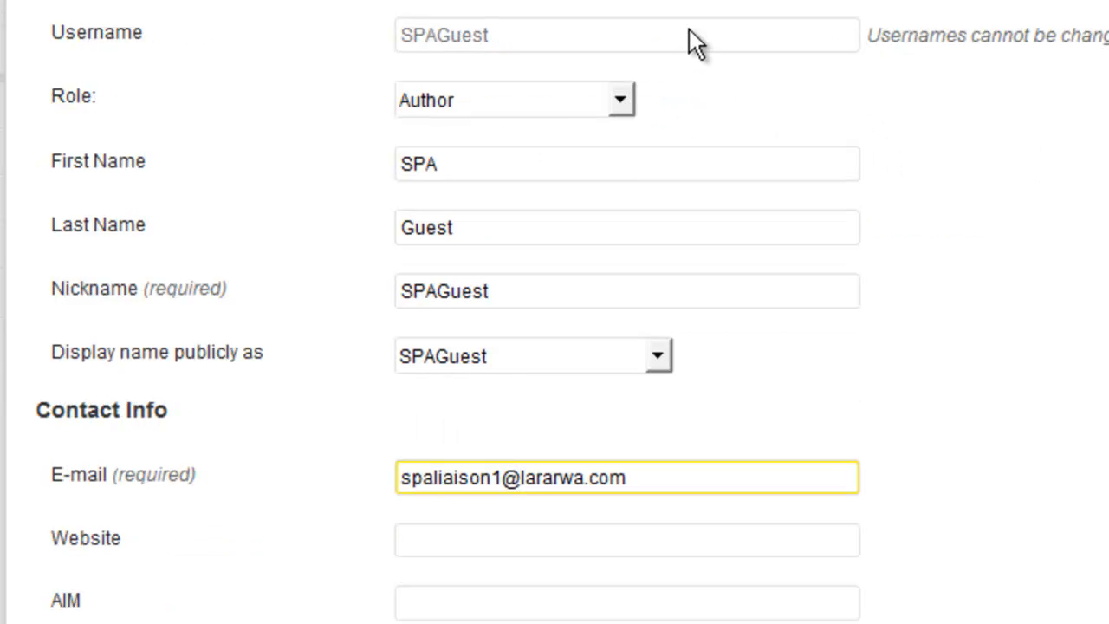
pyautogui.click(624, 102)
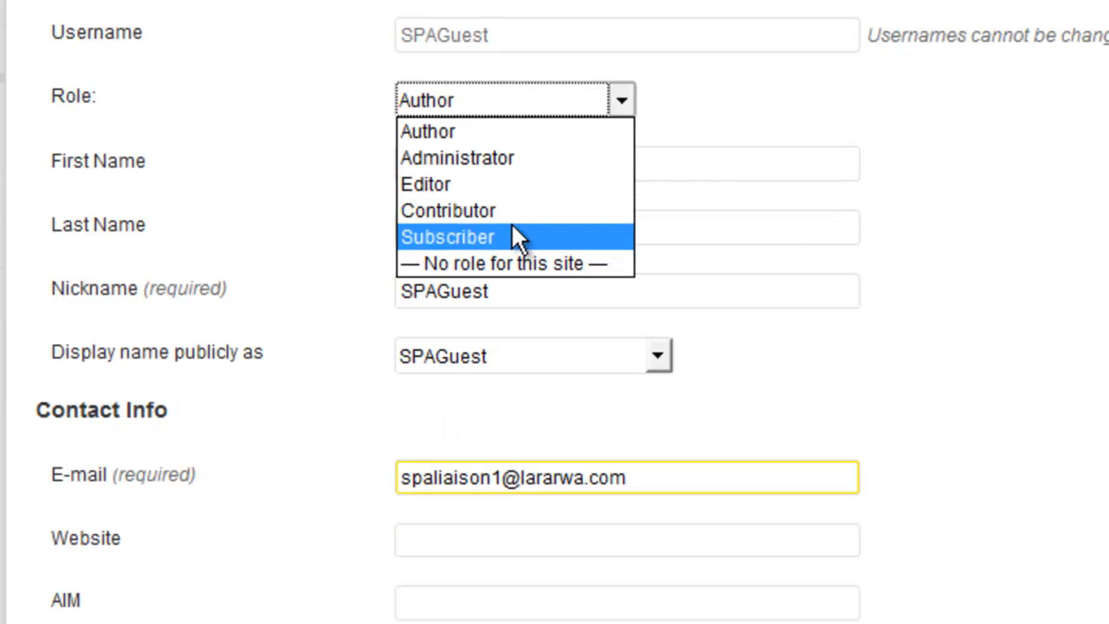
pyautogui.click(590, 134)
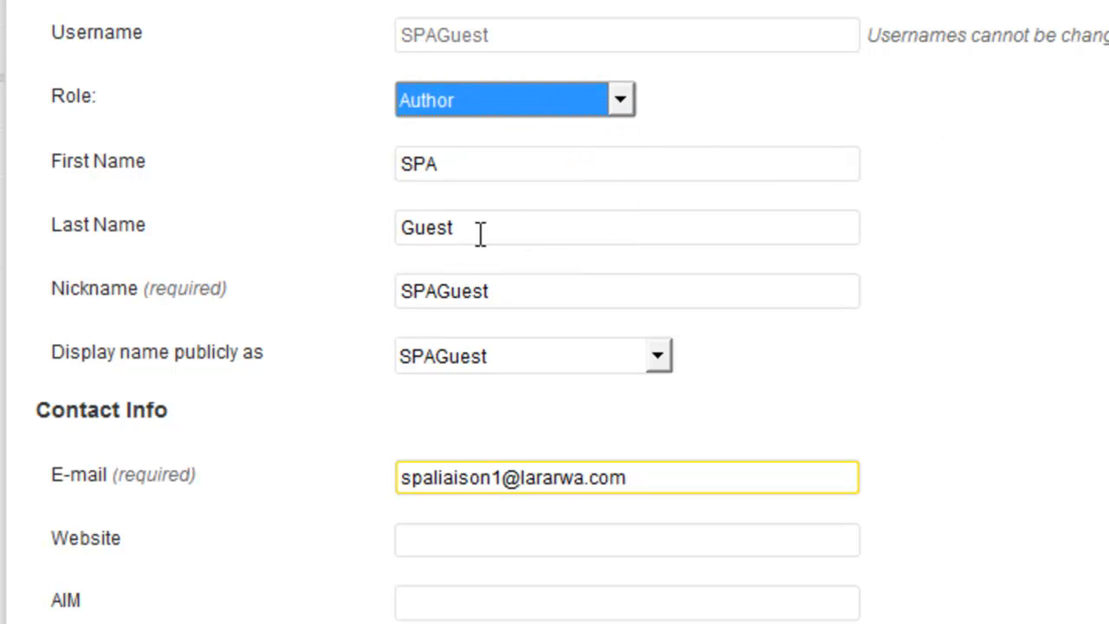
# - Set the public display name to 'SPA Guest' and update the user
pyautogui.click(509, 357)
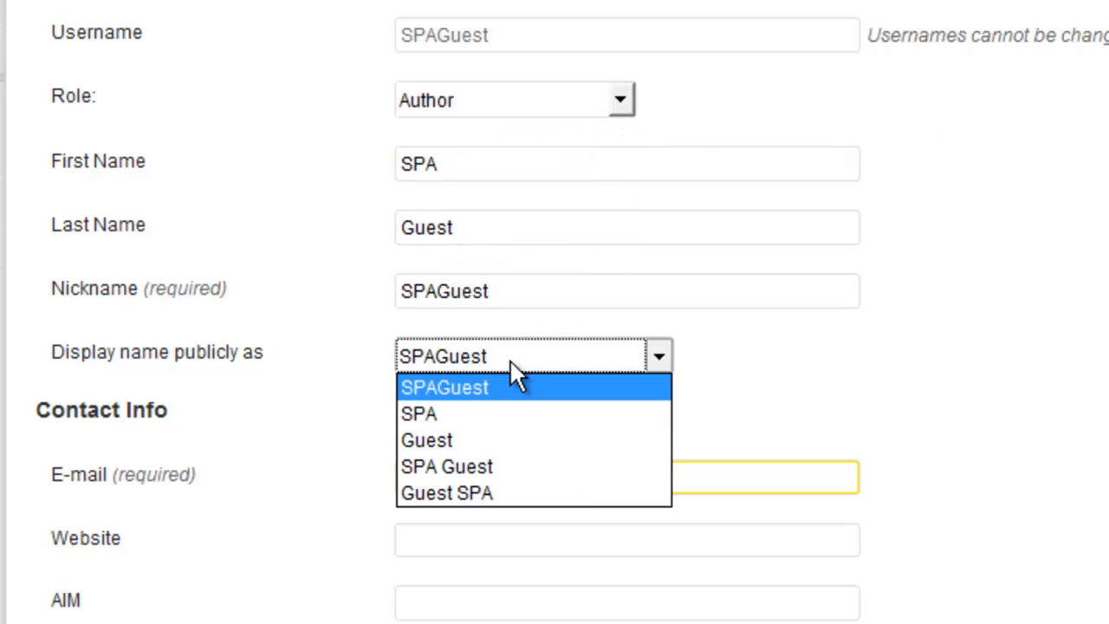
pyautogui.click(517, 467)
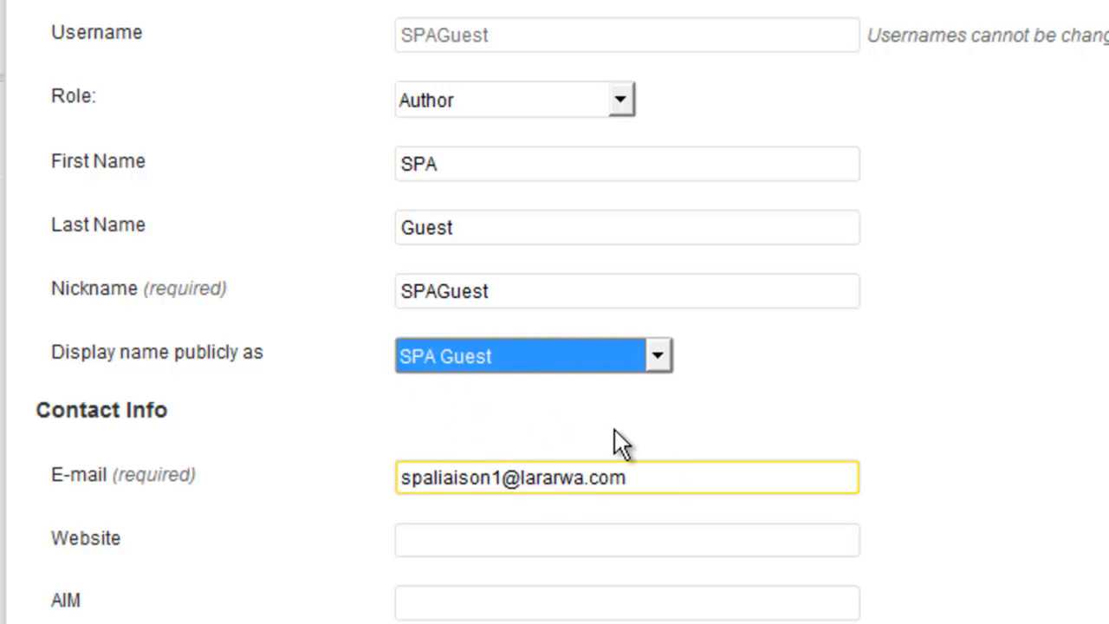
pyautogui.scroll(-5, 614, 429)
pyautogui.scroll(-3, 567, 320)
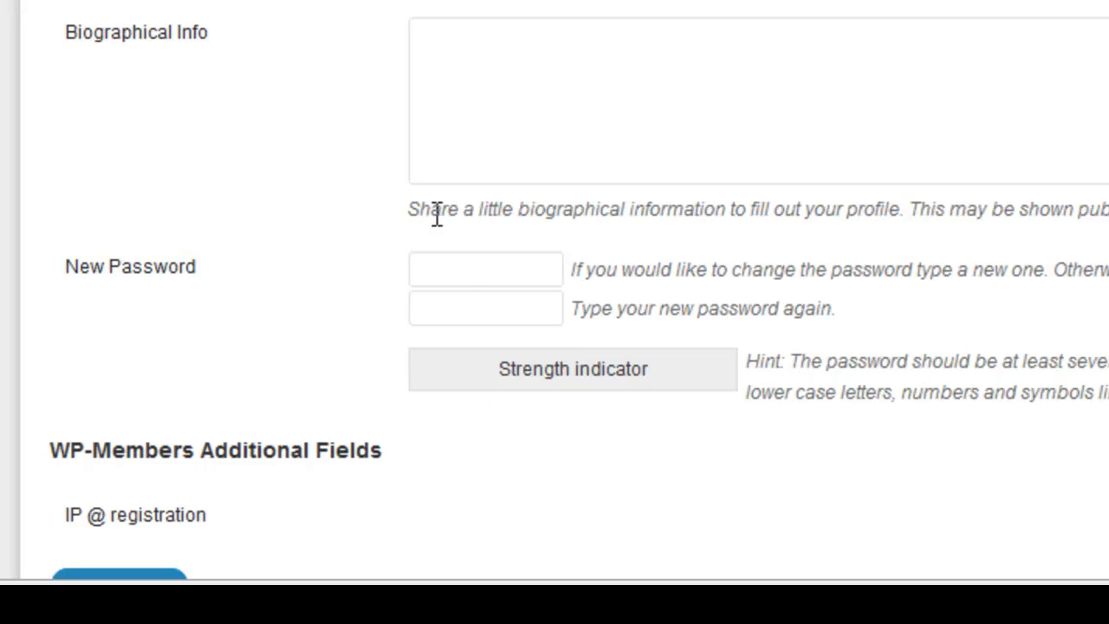
pyautogui.scroll(-2, 234, 466)
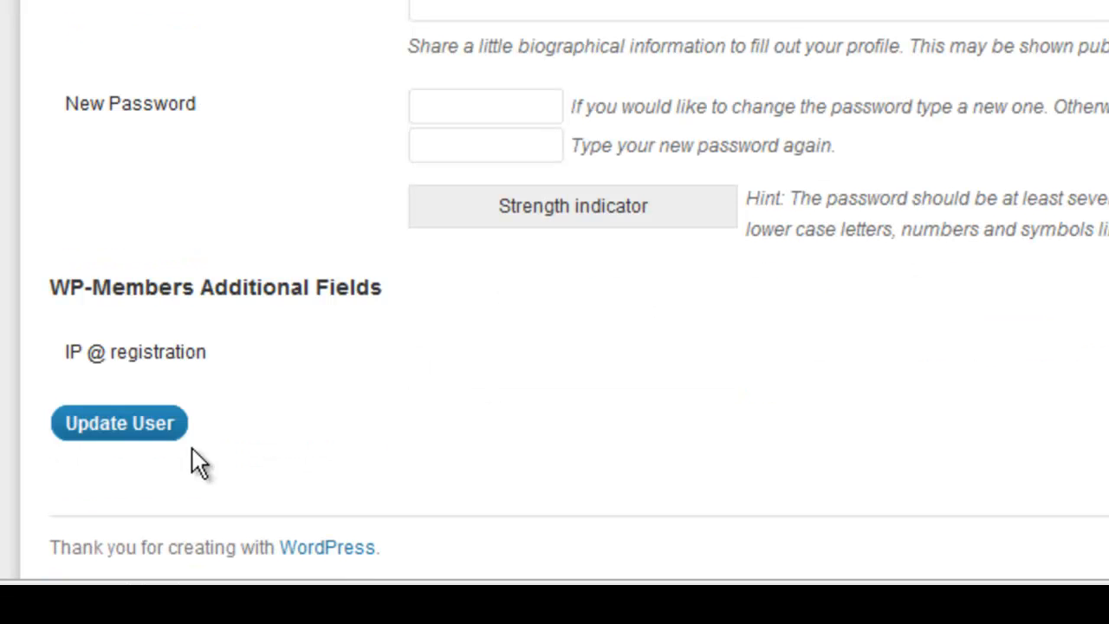
pyautogui.click(119, 424)
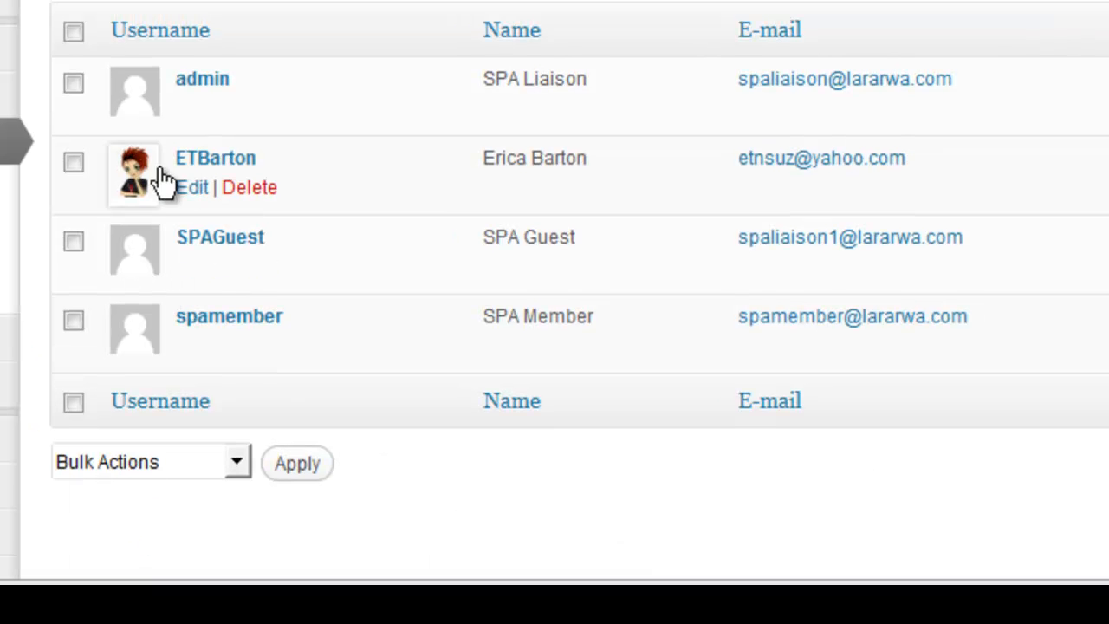
# - In the All Users list, mark rows and choose Delete in Bulk Actions, then unmark all without applying
pyautogui.moveTo(171, 187)
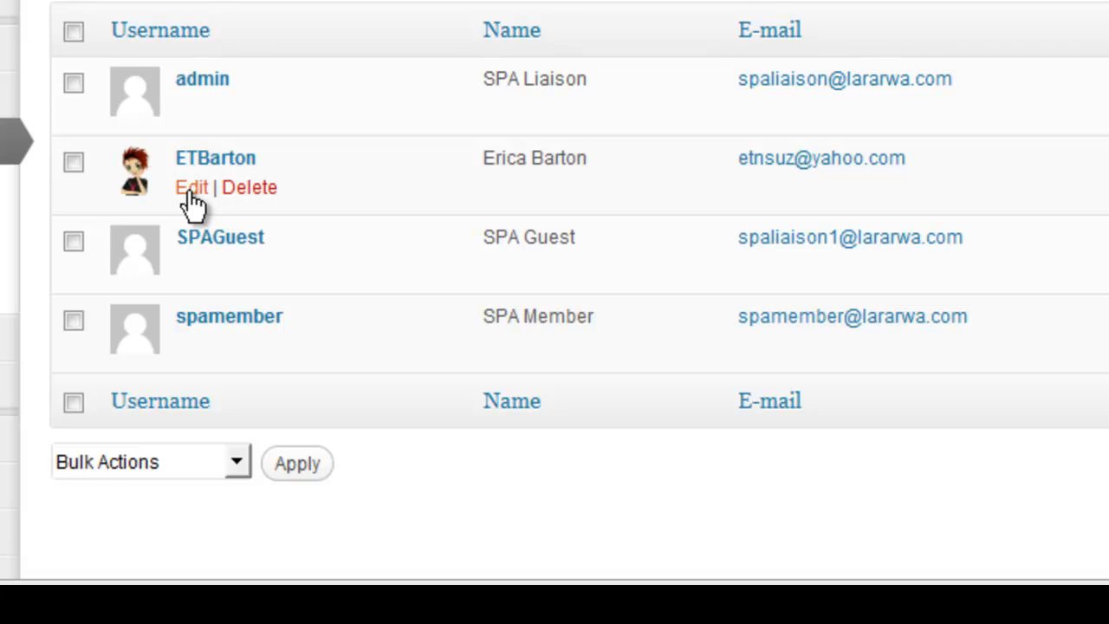
pyautogui.click(189, 193)
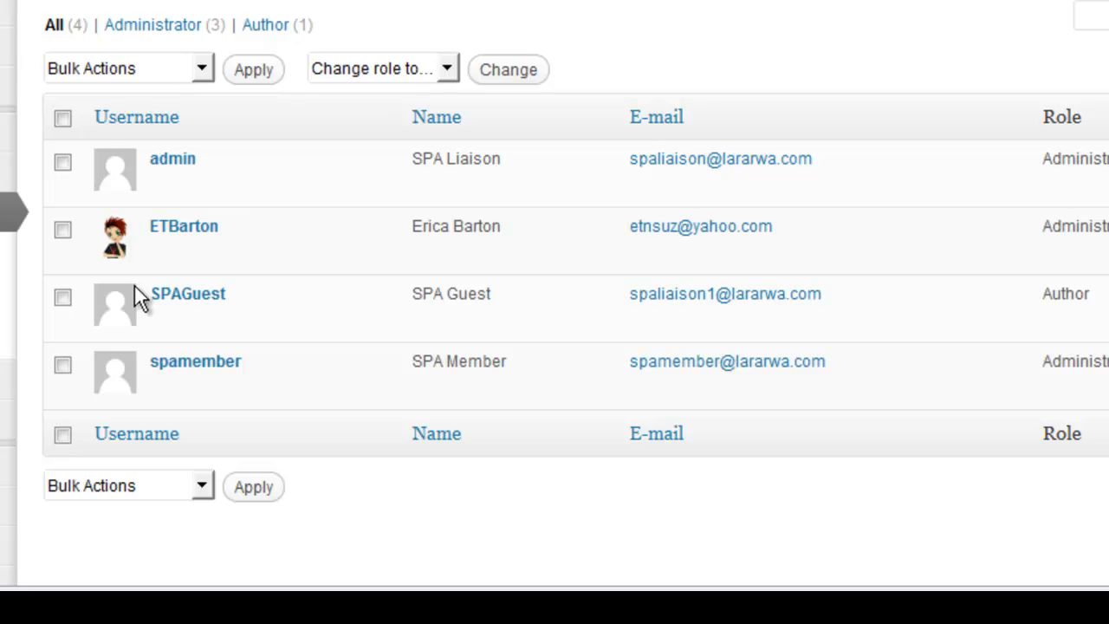
pyautogui.click(64, 365)
pyautogui.click(193, 487)
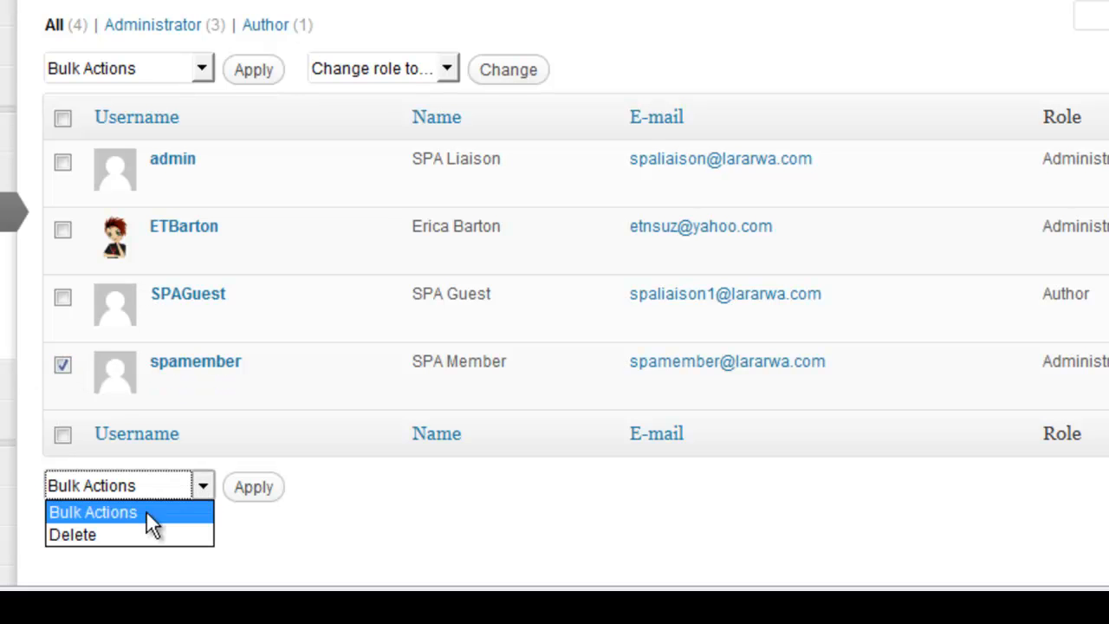
pyautogui.click(204, 535)
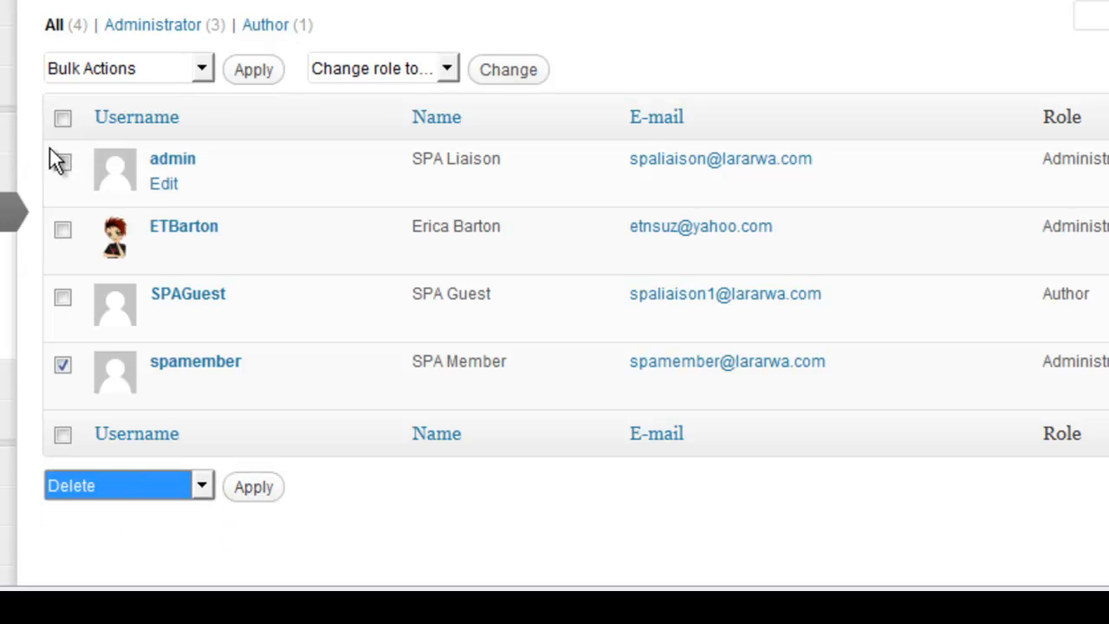
pyautogui.click(62, 230)
pyautogui.click(62, 297)
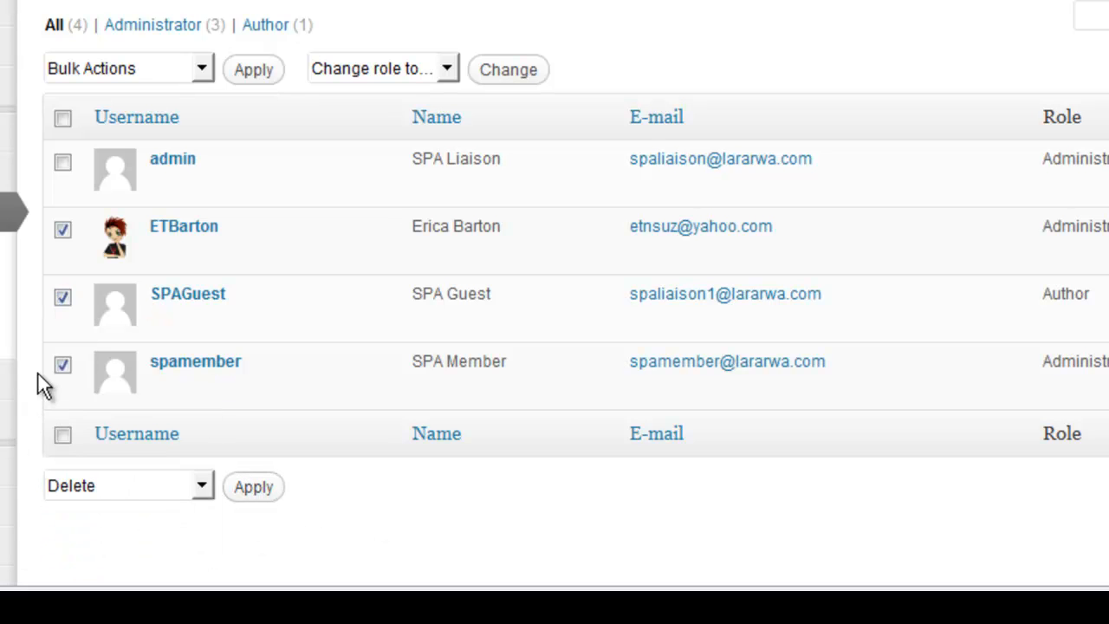
pyautogui.click(63, 365)
pyautogui.click(62, 297)
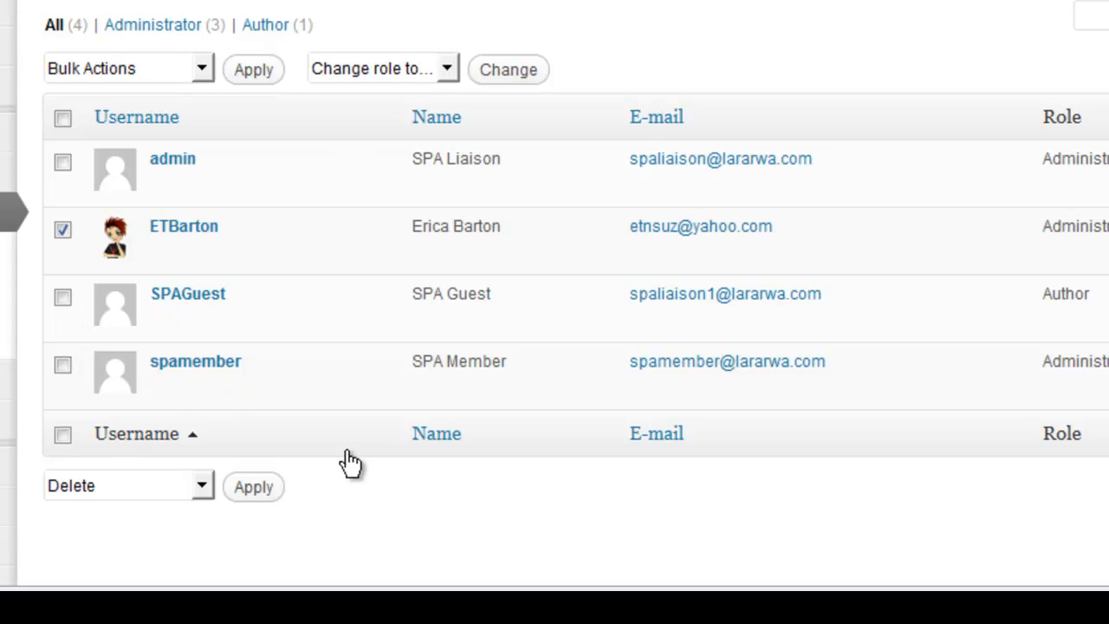
pyautogui.click(64, 233)
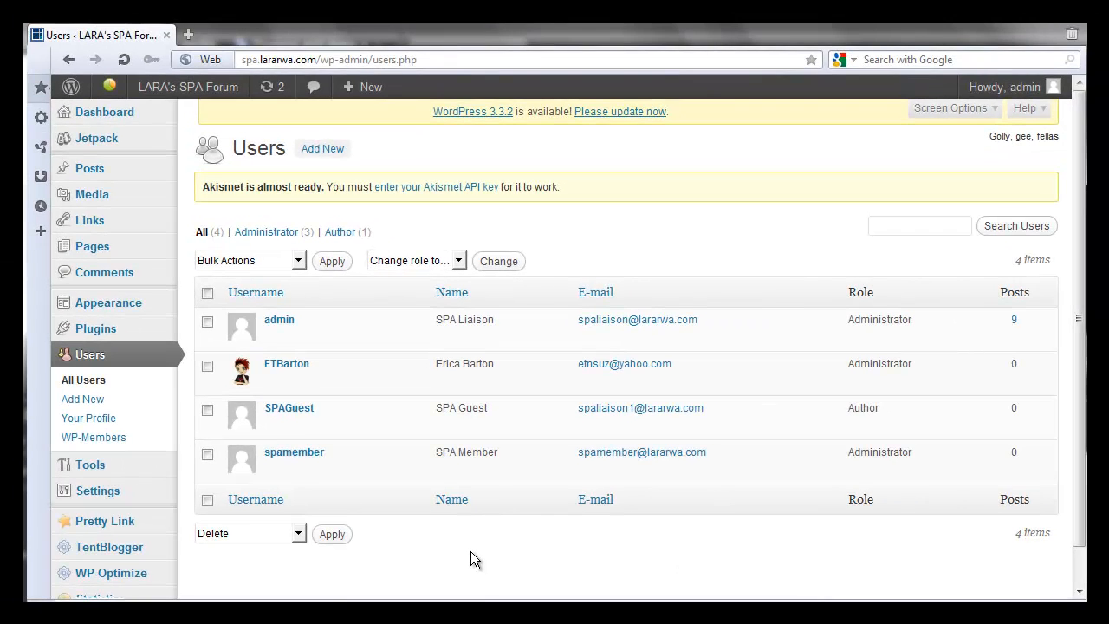
# - Load the forum's public front page and go to its 'New? Start Here' page
pyautogui.moveTo(317, 60); pyautogui.dragTo(508, 52)
pyautogui.press('BackSpace')
pyautogui.press('Return')
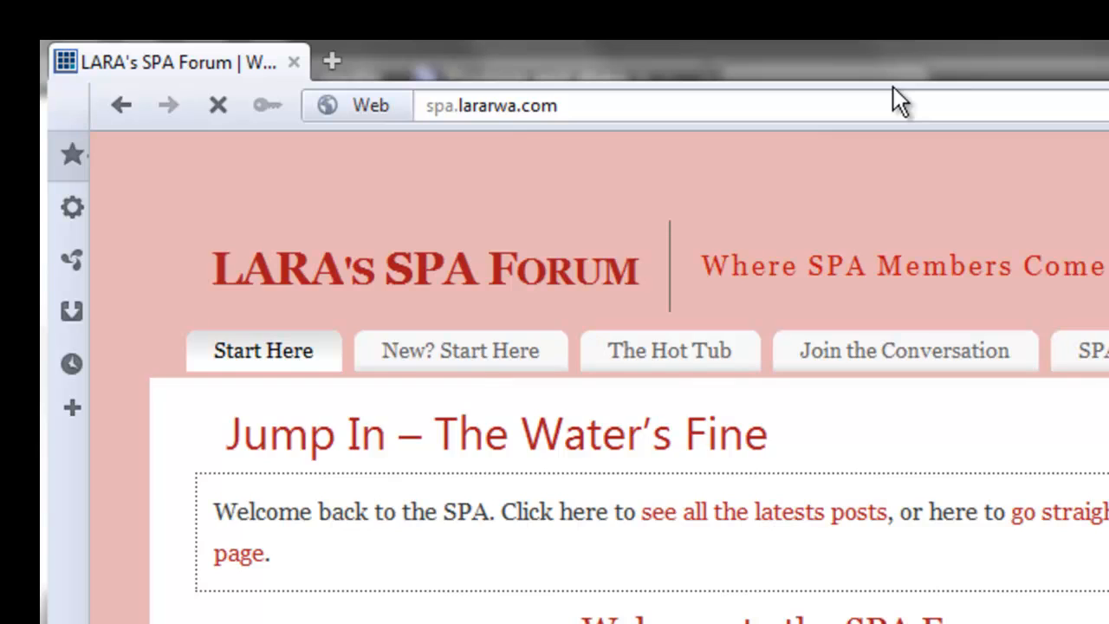
pyautogui.click(473, 347)
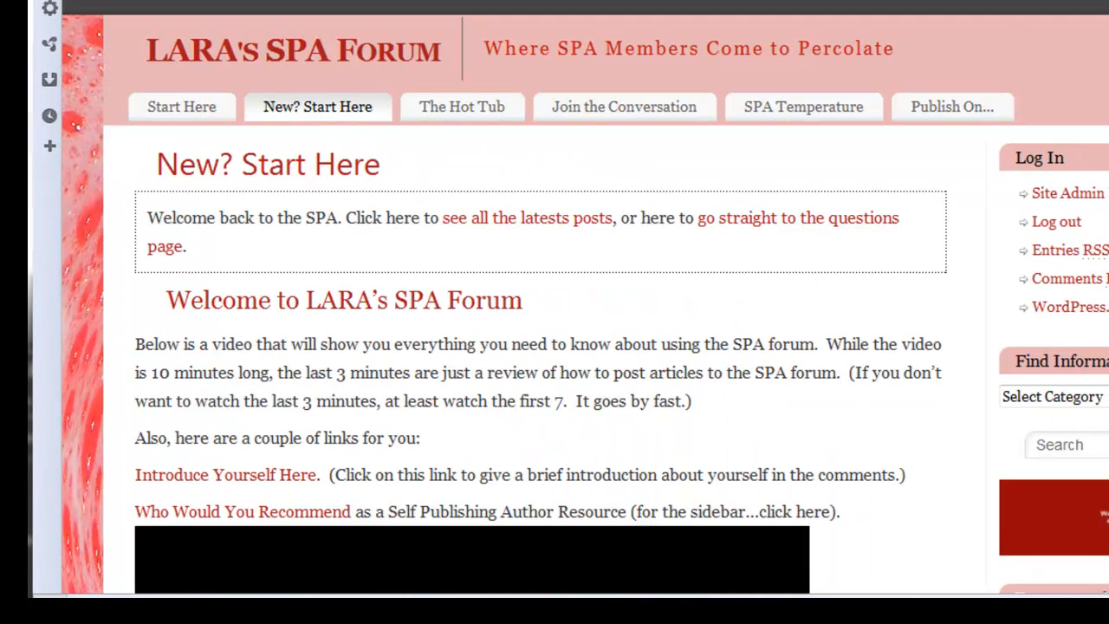
pyautogui.scroll(-9, 433, 244)
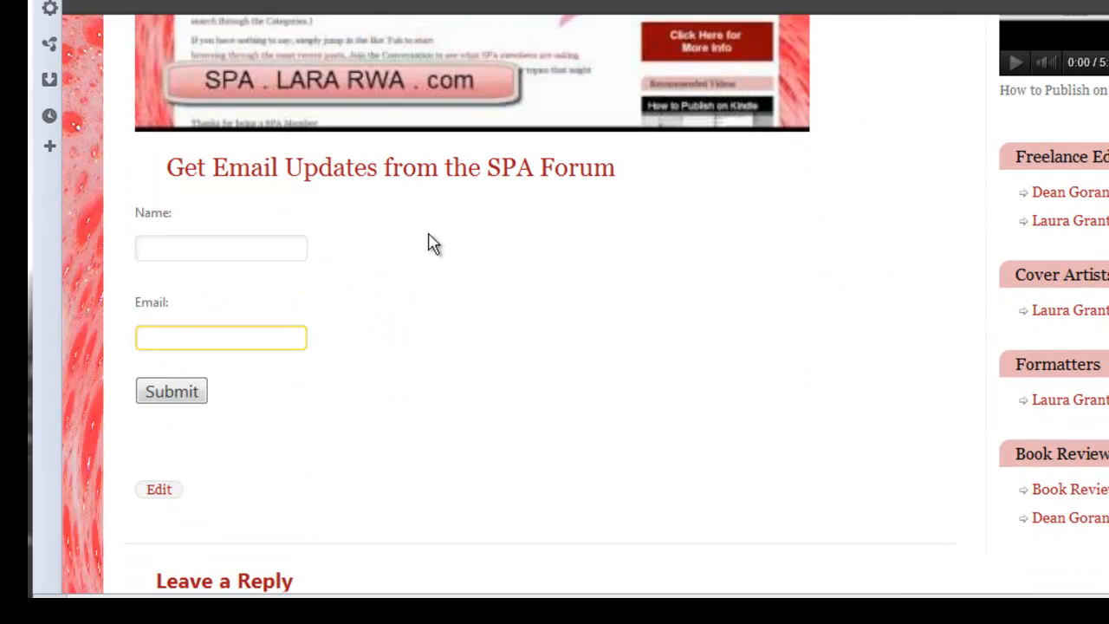
# - Submit the Get Email Updates form with the subscriber's name and e-mail address
pyautogui.click(216, 248)
pyautogui.write('Erica')
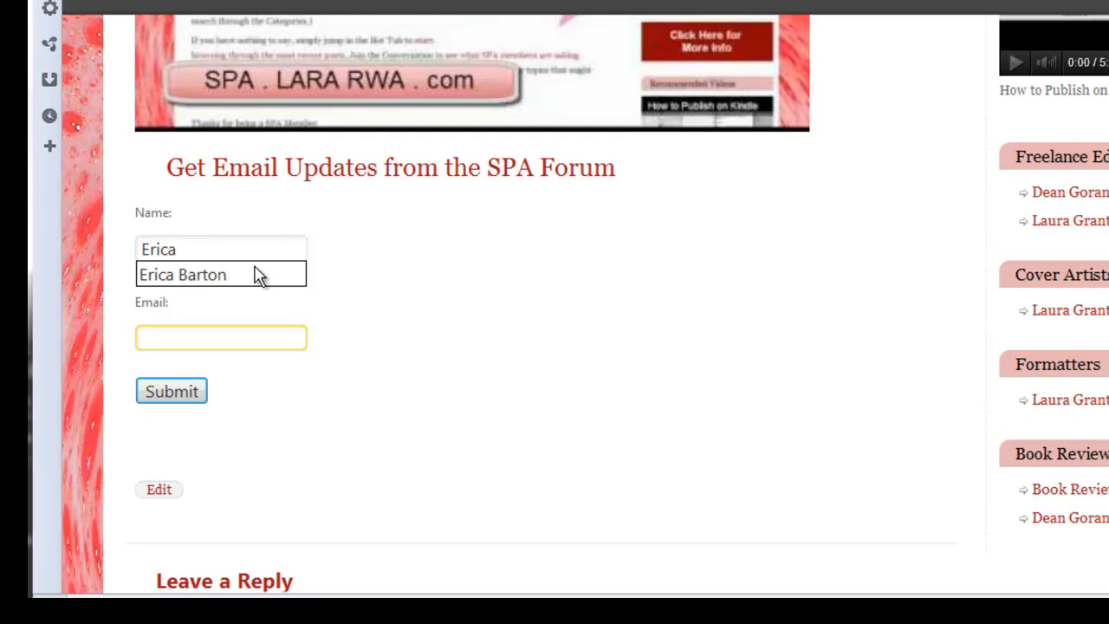
pyautogui.click(216, 274)
pyautogui.press('Tab')
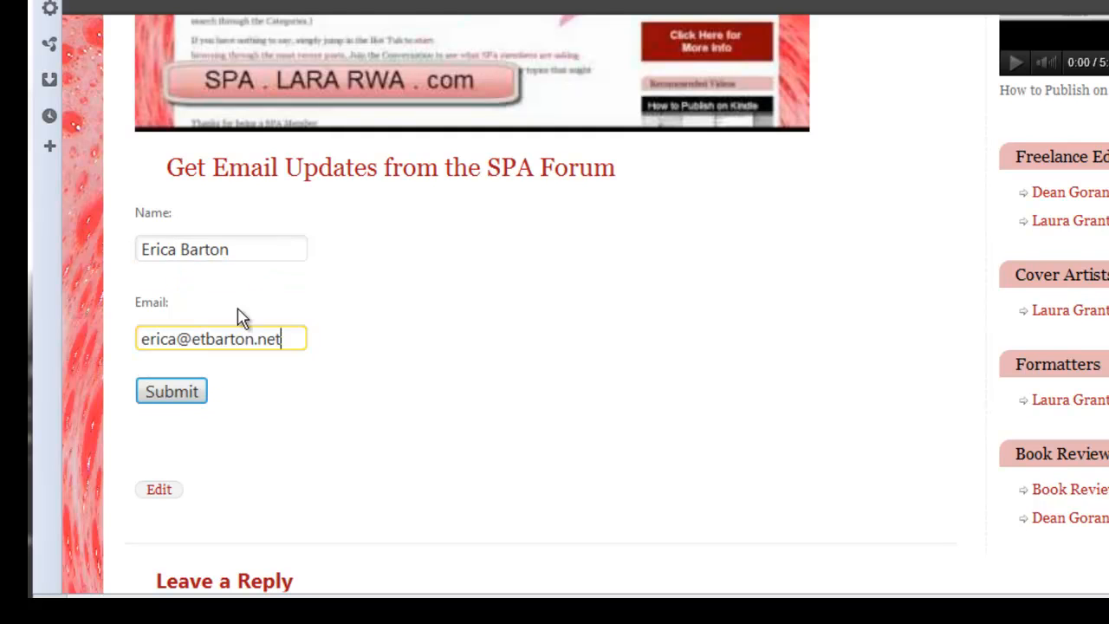
pyautogui.click(170, 395)
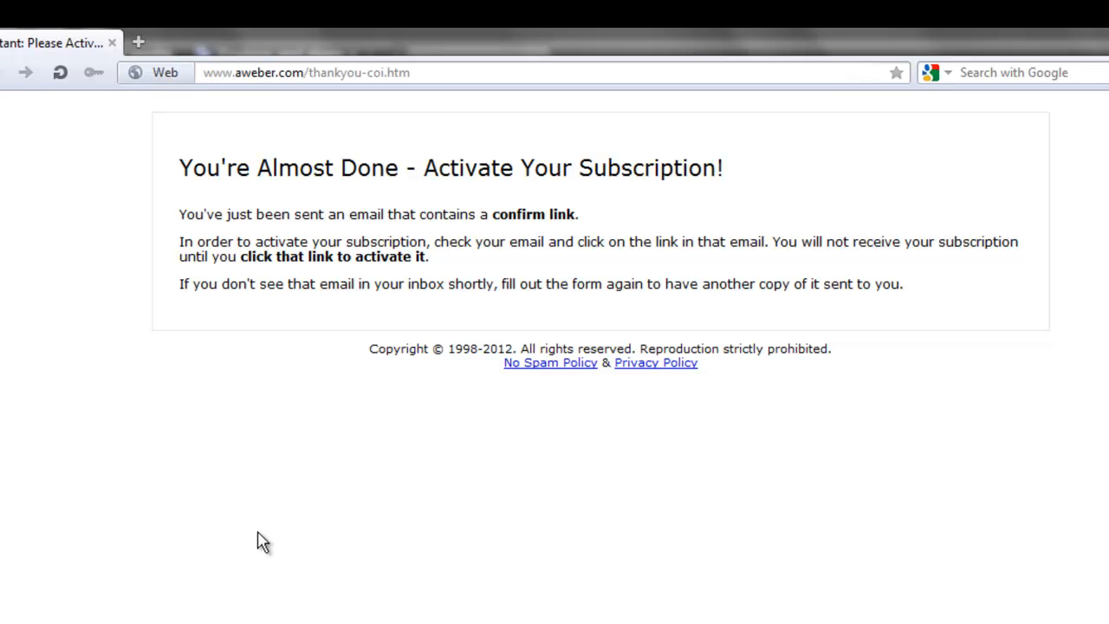
# - Replace the address with the forum's wp-admin URL to load the admin Dashboard
pyautogui.moveTo(201, 72); pyautogui.dragTo(520, 74)
pyautogui.hotkey('ctrl', 'a')
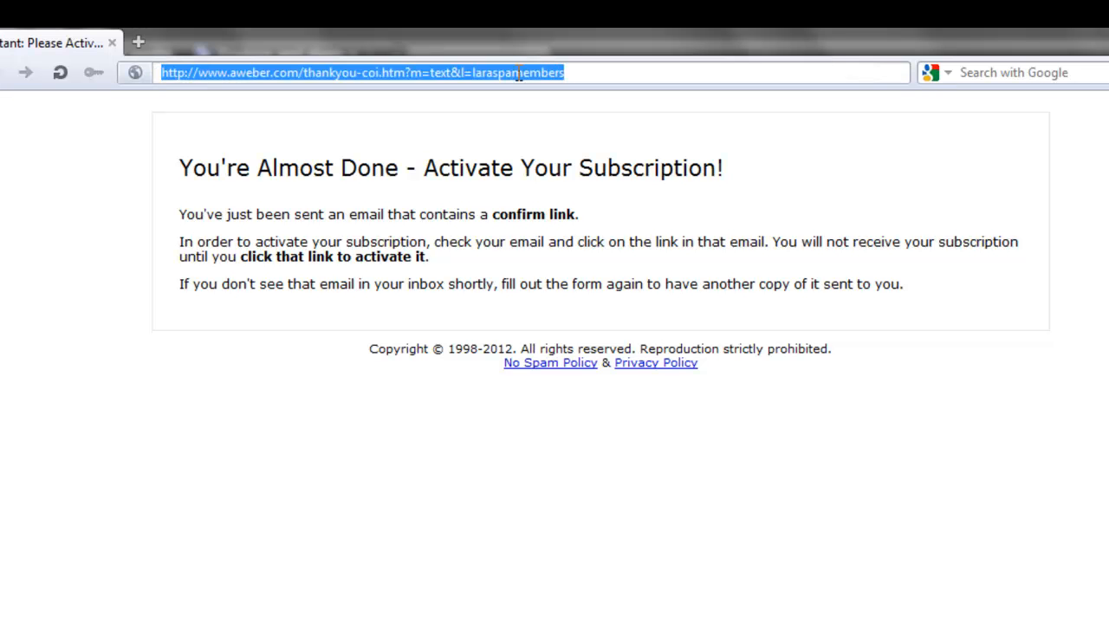
pyautogui.write('spa')
pyautogui.press('End')
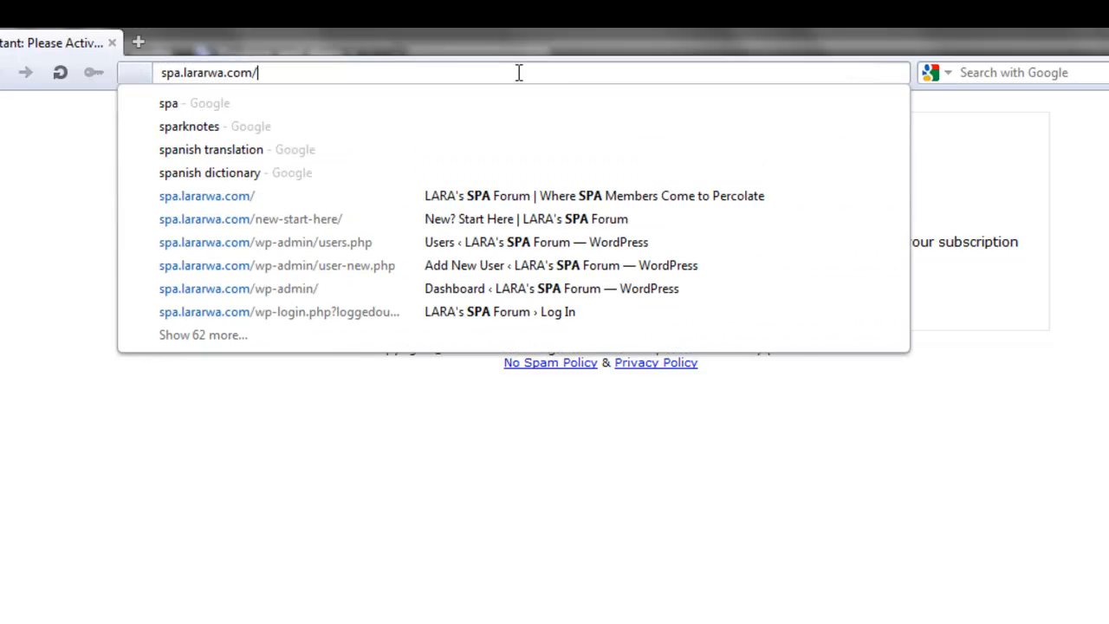
pyautogui.write('wp-')
pyautogui.press('Return')
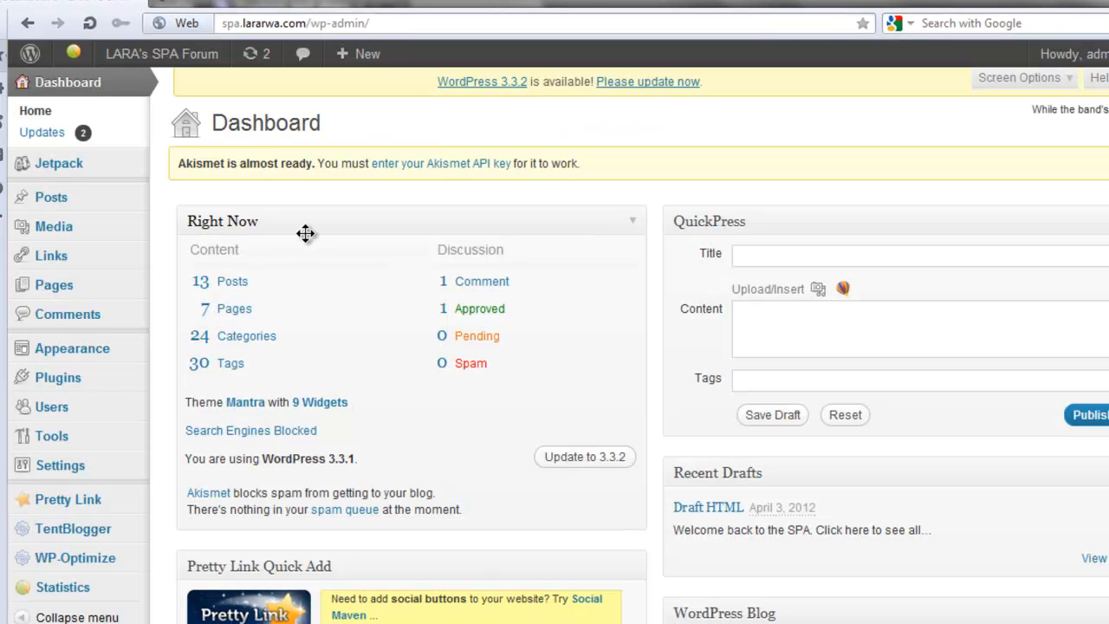
# - In a new tab, load spa.lararwa.com and check the post form's categories, keeping Member Announcements
pyautogui.moveTo(134, 201)
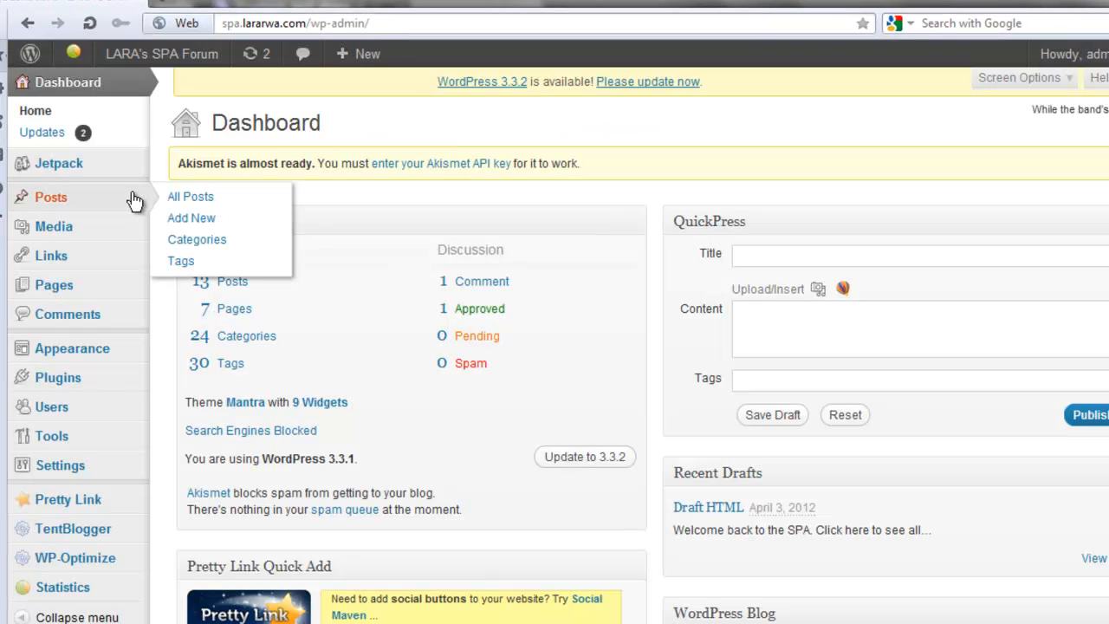
pyautogui.click(158, 4)
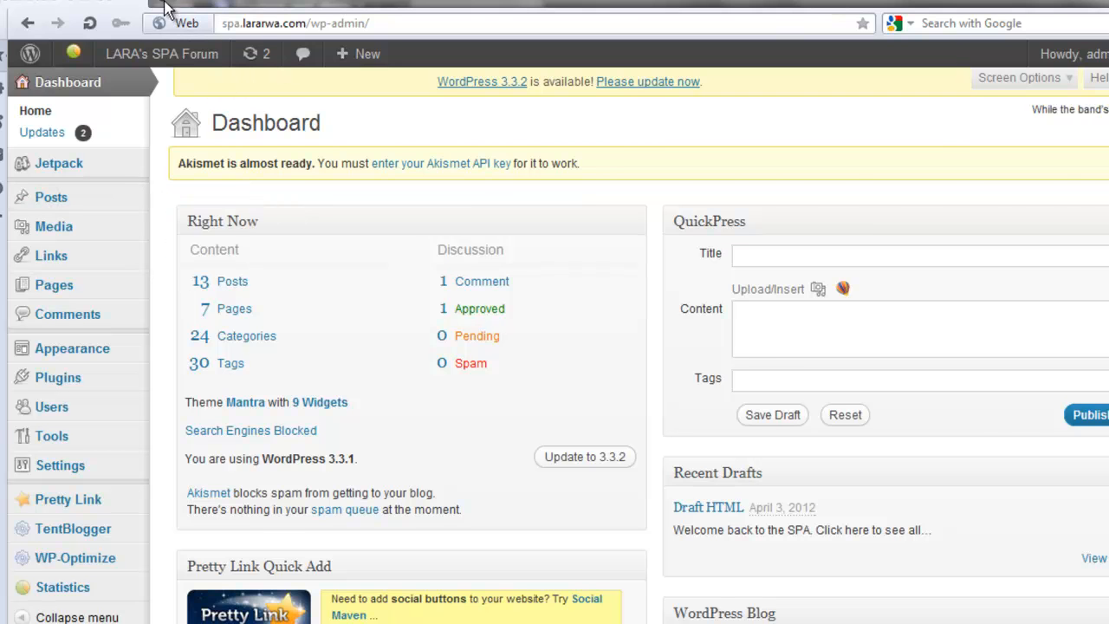
pyautogui.write('spa')
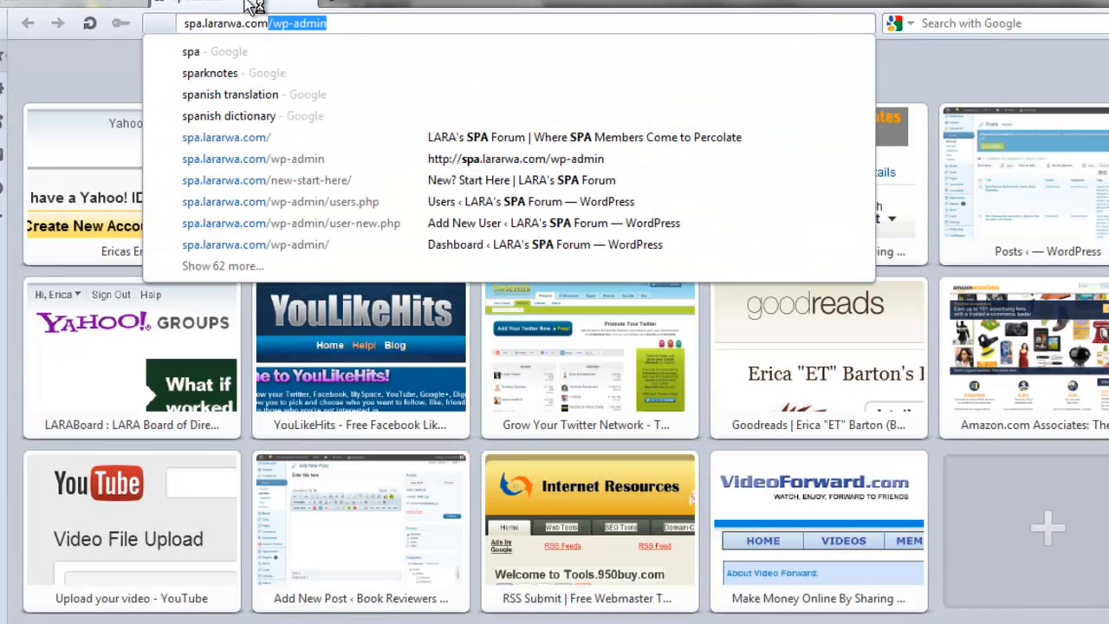
pyautogui.press('Delete')
pyautogui.press('Return')
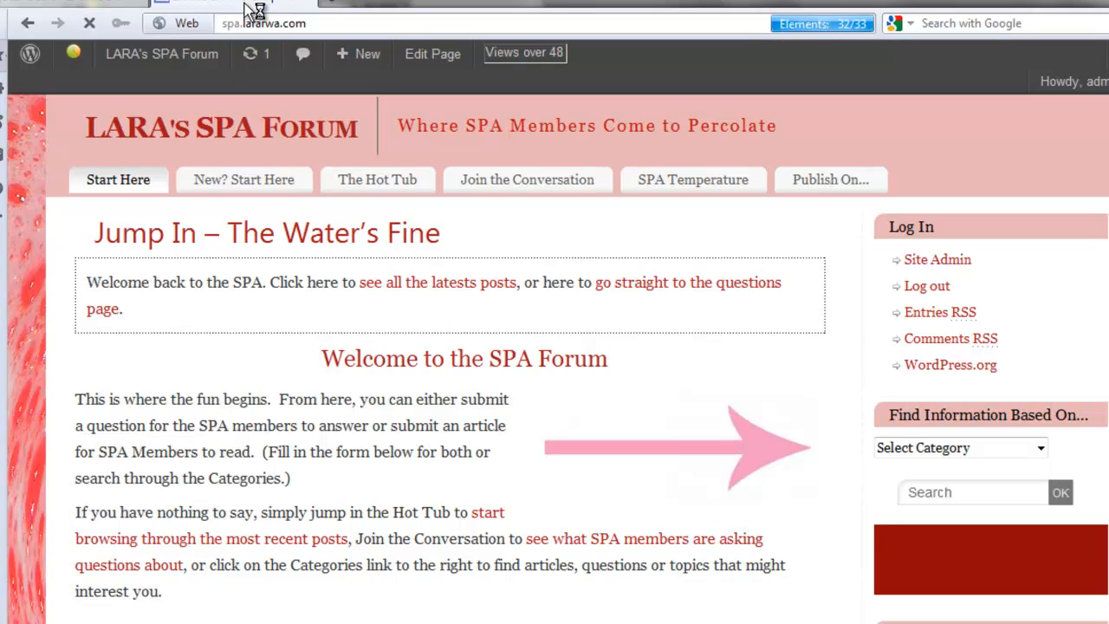
pyautogui.scroll(-3, 451, 390)
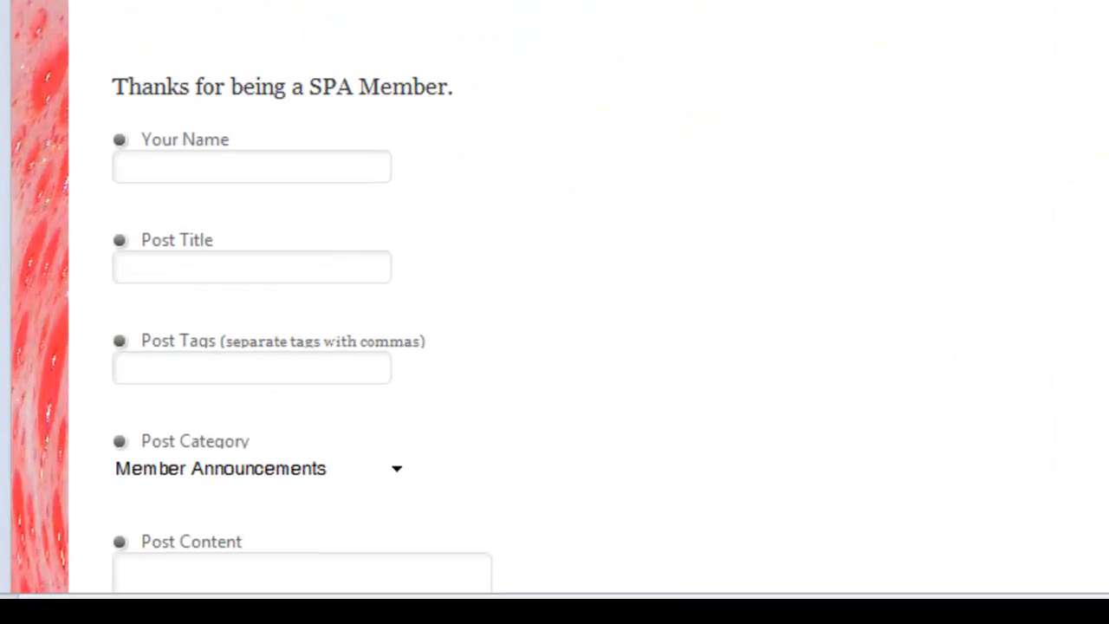
pyautogui.scroll(-3, 555, 347)
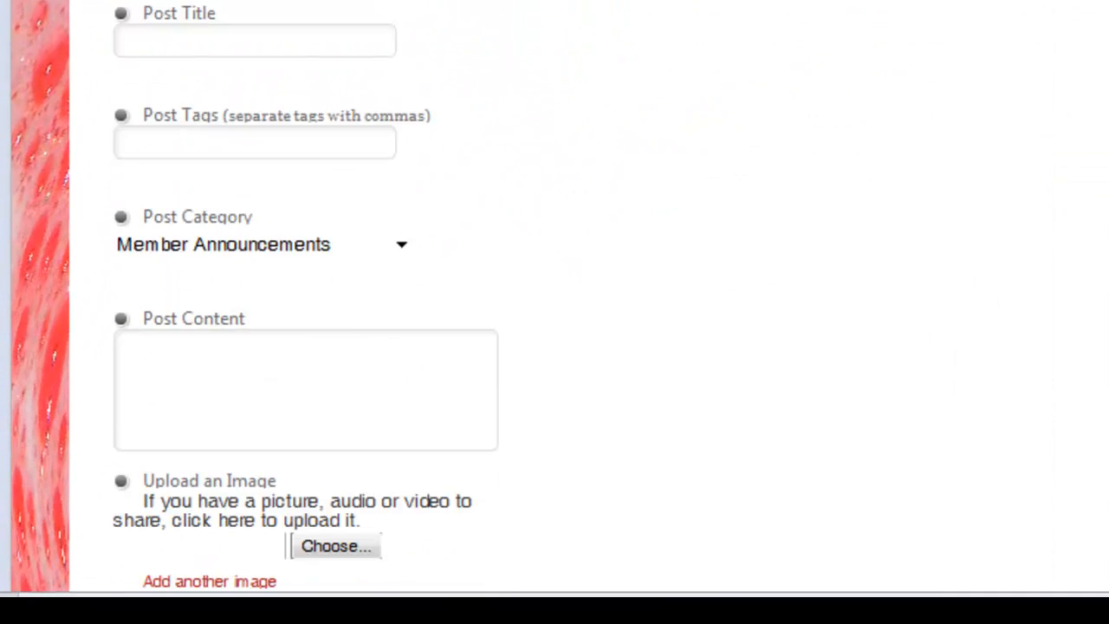
pyautogui.click(400, 245)
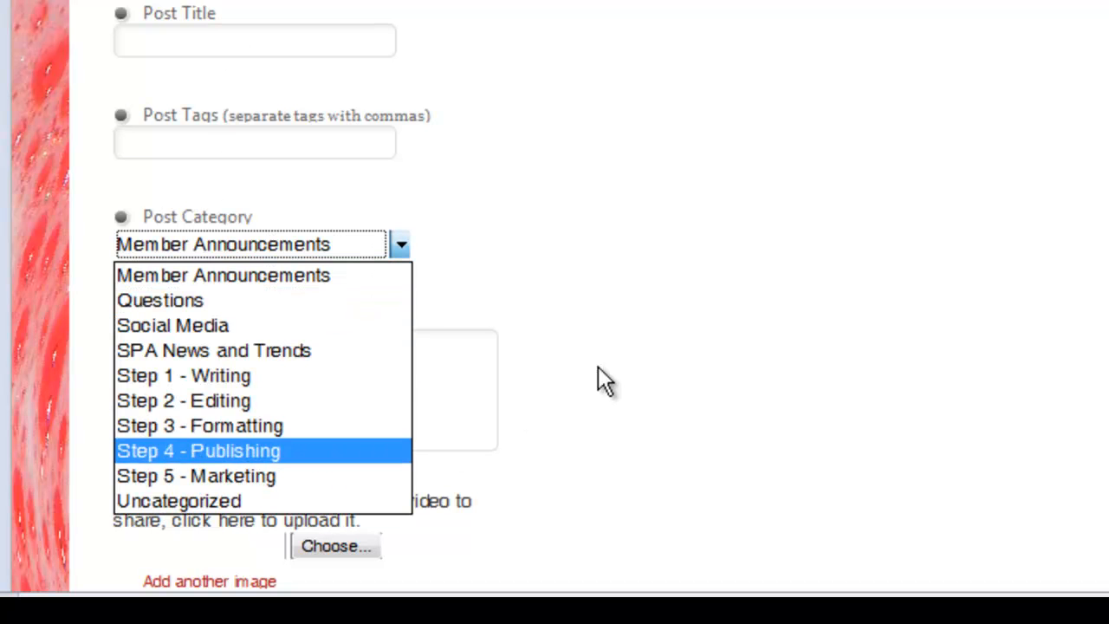
pyautogui.click(438, 364)
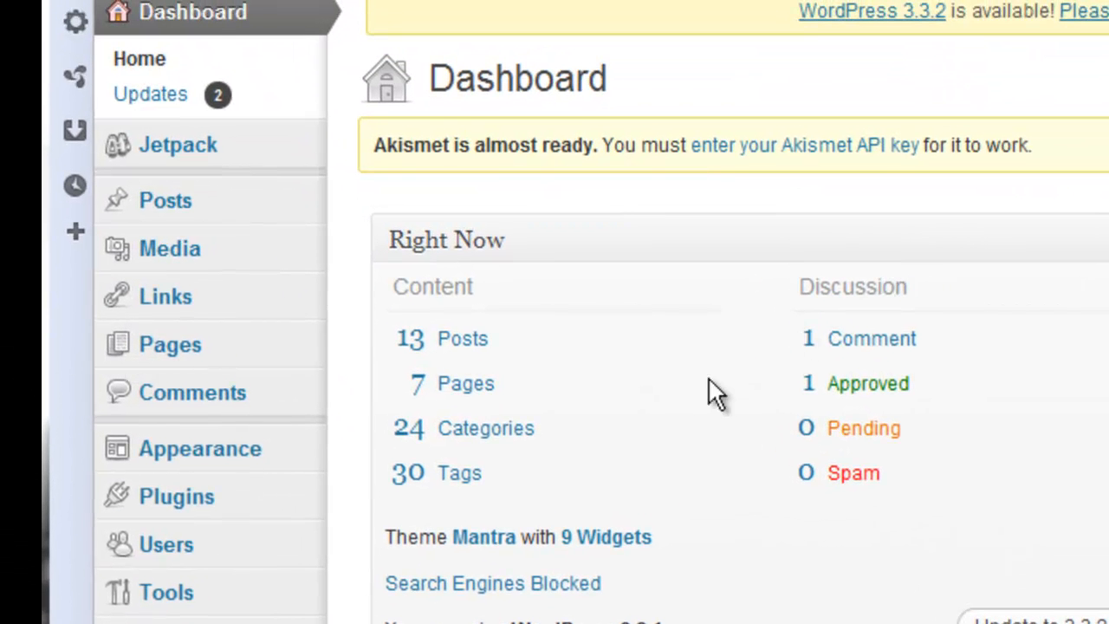
# - Start a new post via Posts > Add New and toggle the editor between HTML and Visual
pyautogui.moveTo(201, 202)
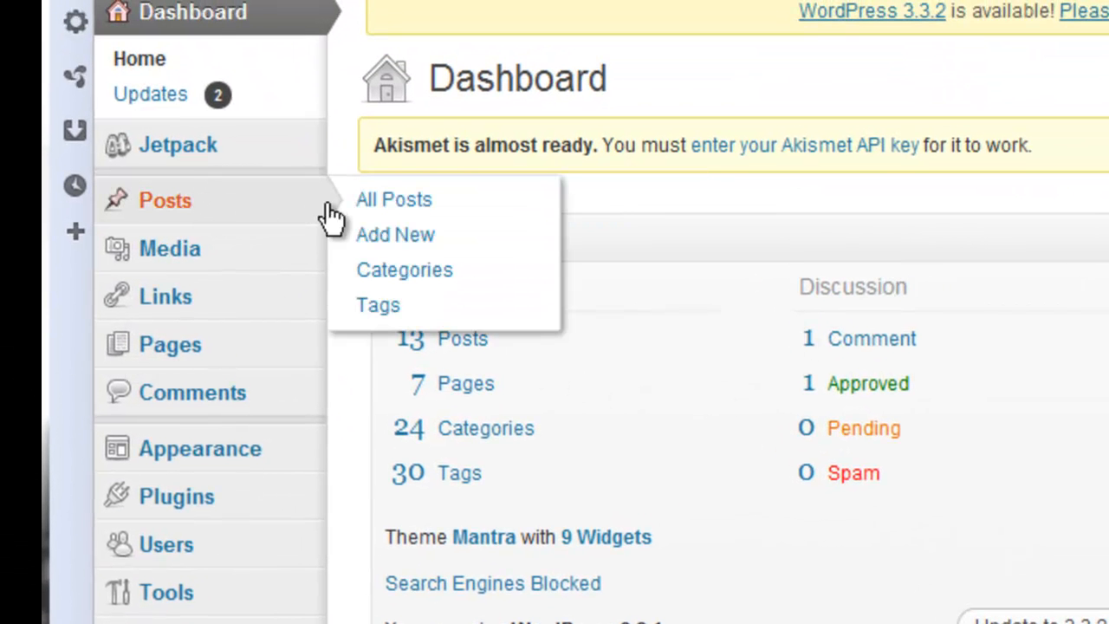
pyautogui.click(394, 236)
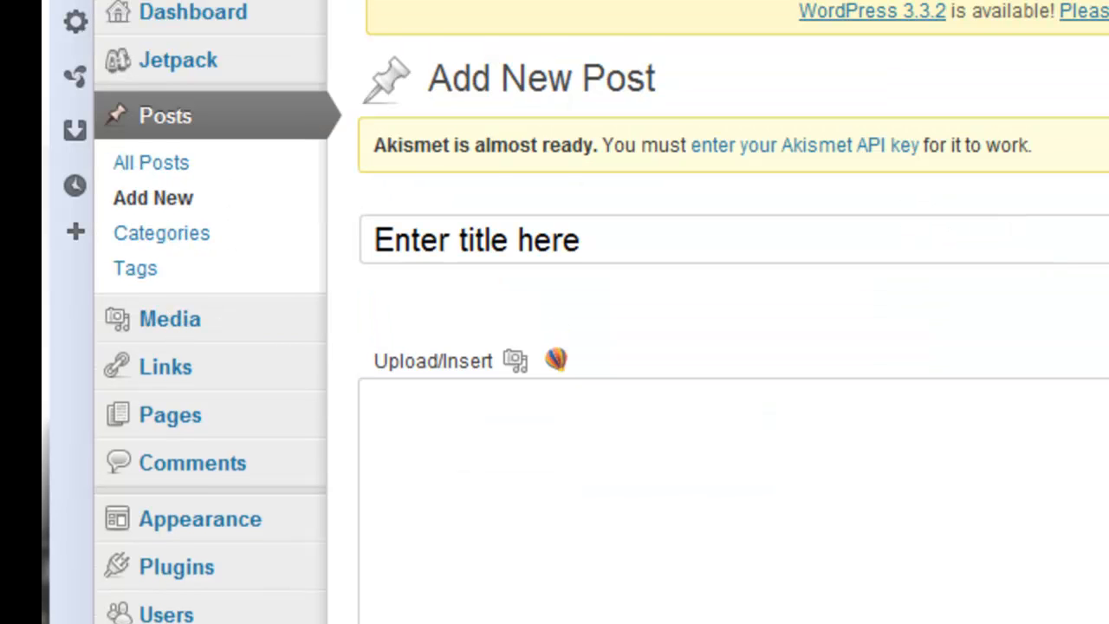
pyautogui.scroll(-1, 719, 347)
pyautogui.scroll(-2, 520, 104)
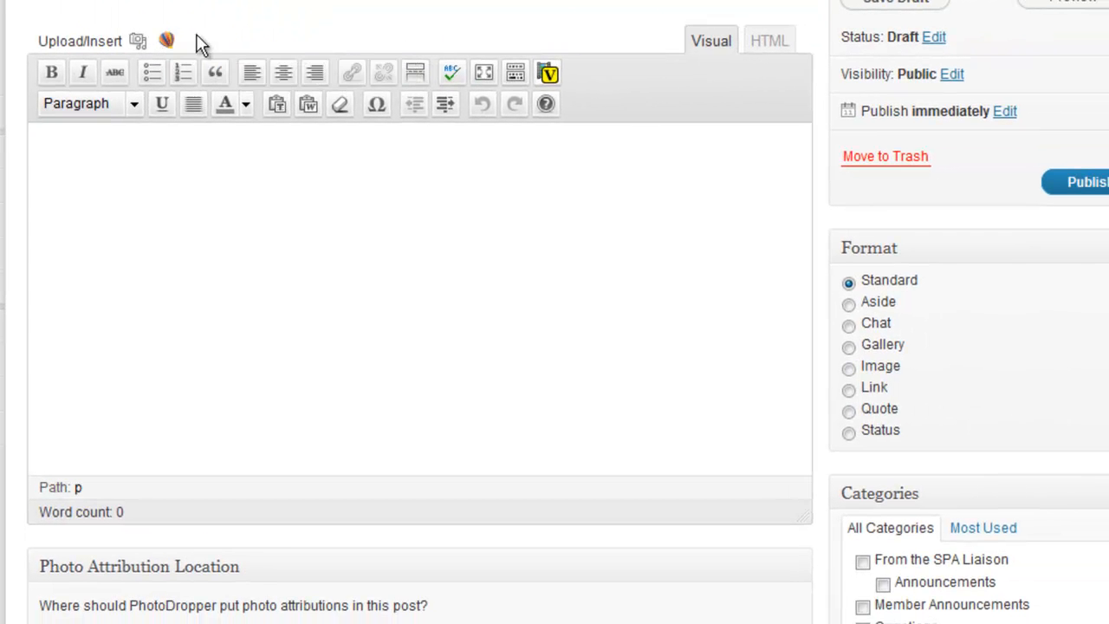
pyautogui.click(769, 45)
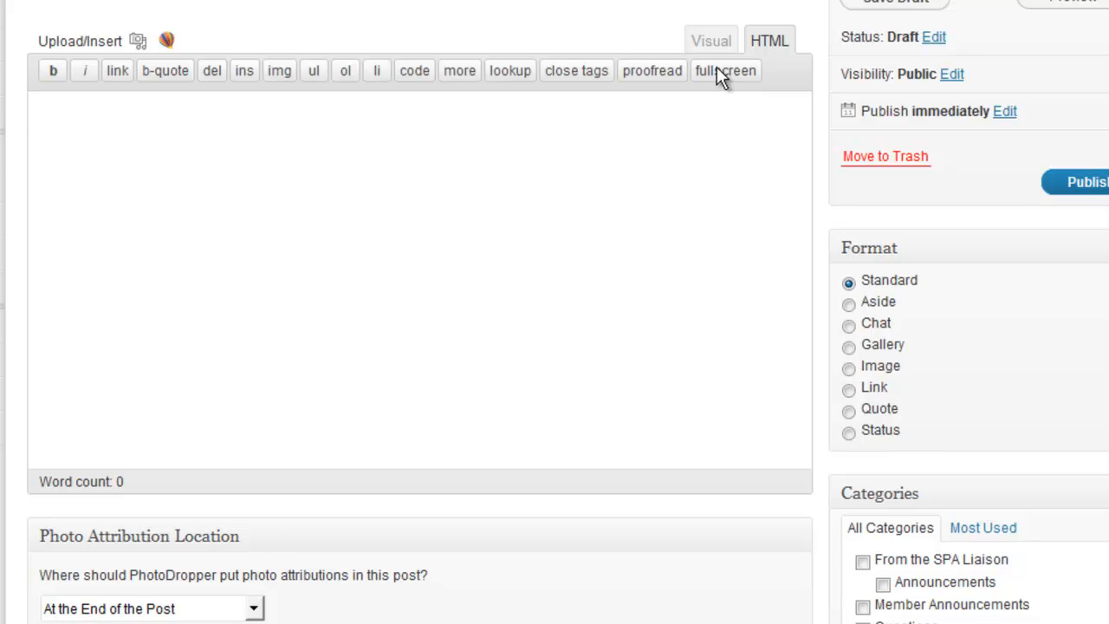
pyautogui.click(711, 43)
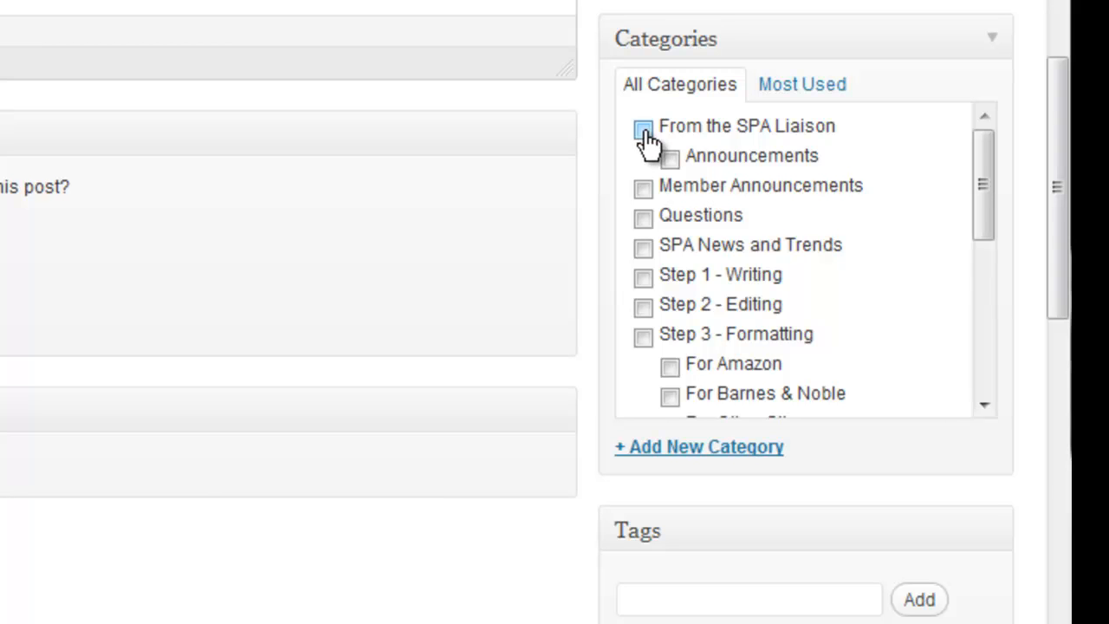
# - Tick, then untick, the From the SPA Liaison and Announcements categories
pyautogui.click(643, 129)
pyautogui.click(669, 157)
pyautogui.click(643, 129)
pyautogui.click(671, 159)
# - Show the most used tags cloud and scroll down to the Post Meta Video settings
pyautogui.moveTo(983, 187); pyautogui.dragTo(842, 415)
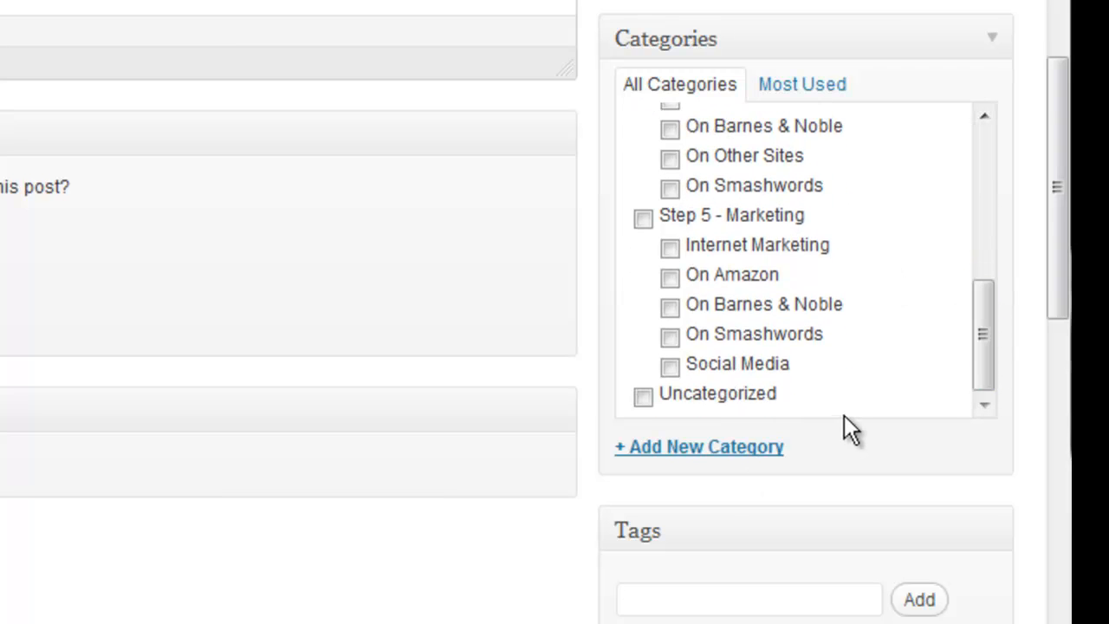
pyautogui.scroll(-6, 733, 454)
pyautogui.click(744, 27)
pyautogui.click(732, 128)
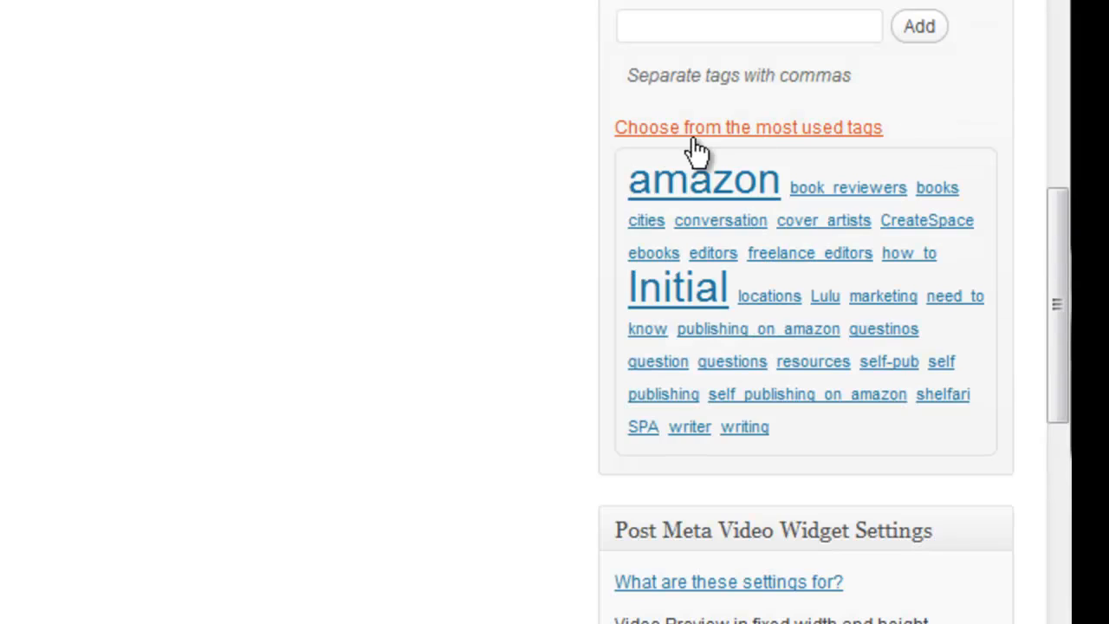
pyautogui.scroll(-7, 782, 142)
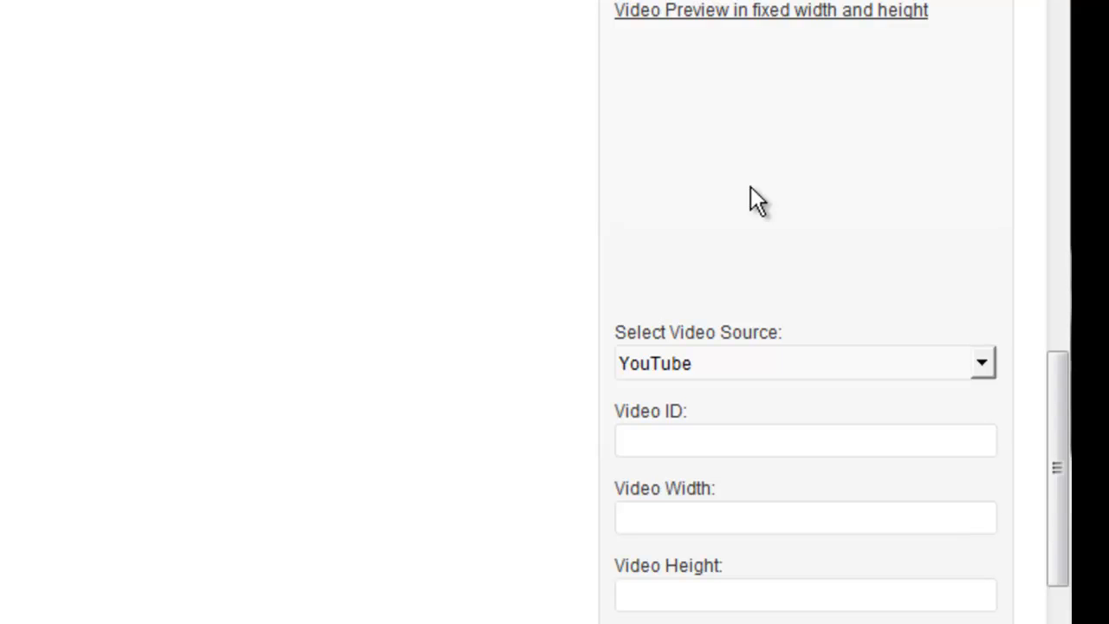
pyautogui.moveTo(1063, 410); pyautogui.dragTo(1063, 426)
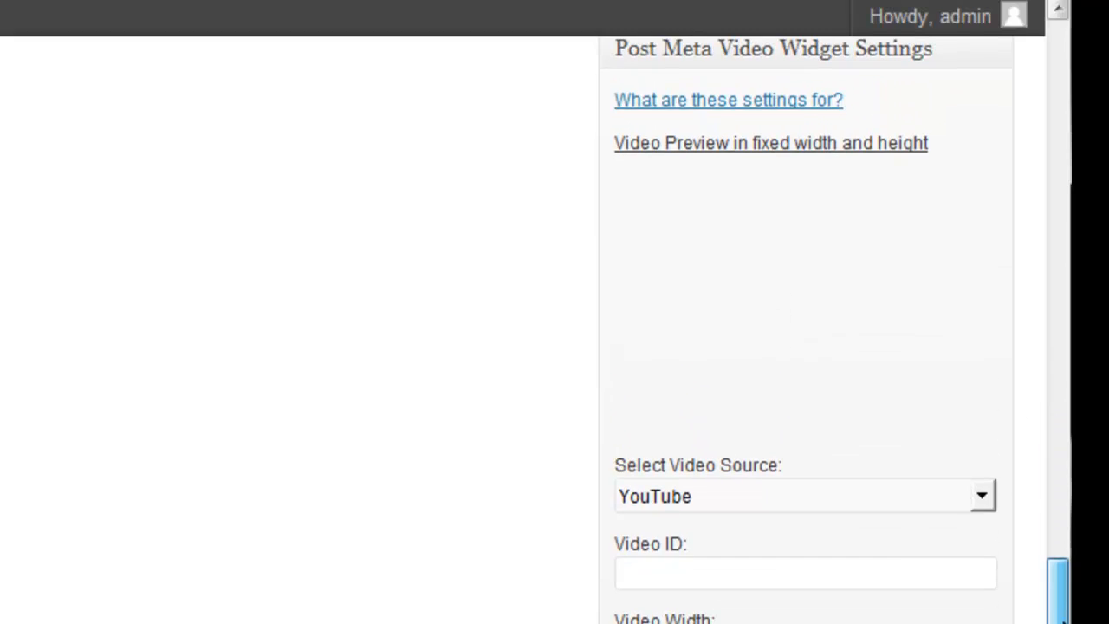
pyautogui.moveTo(1064, 621); pyautogui.dragTo(1039, 169)
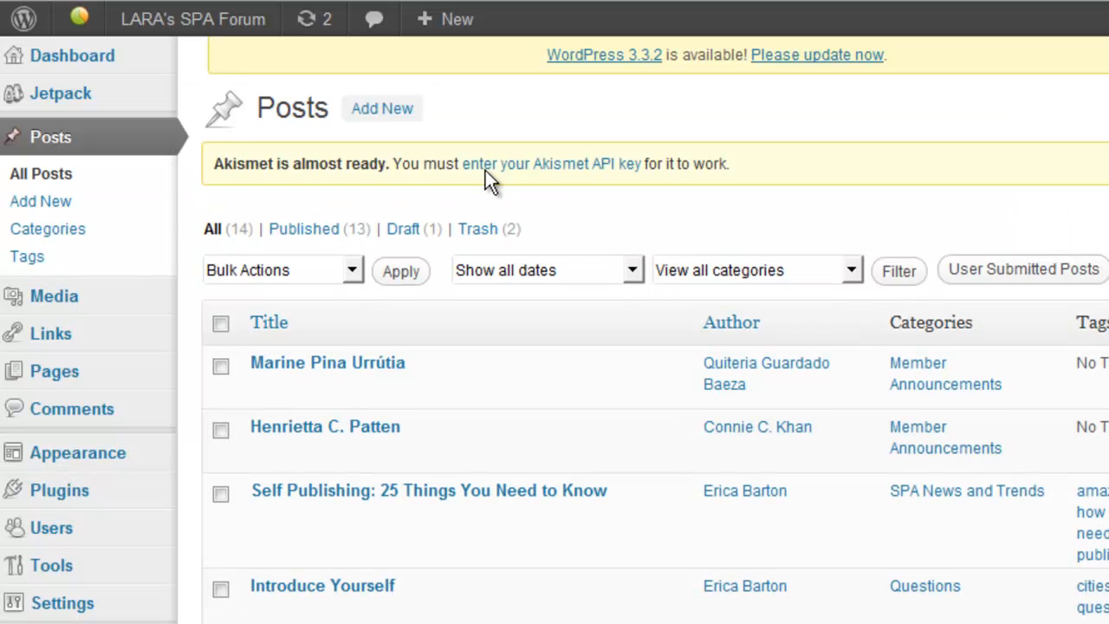
# - Tick the top two posts and apply Bulk Actions > Move to Trash to them
pyautogui.moveTo(64, 383)
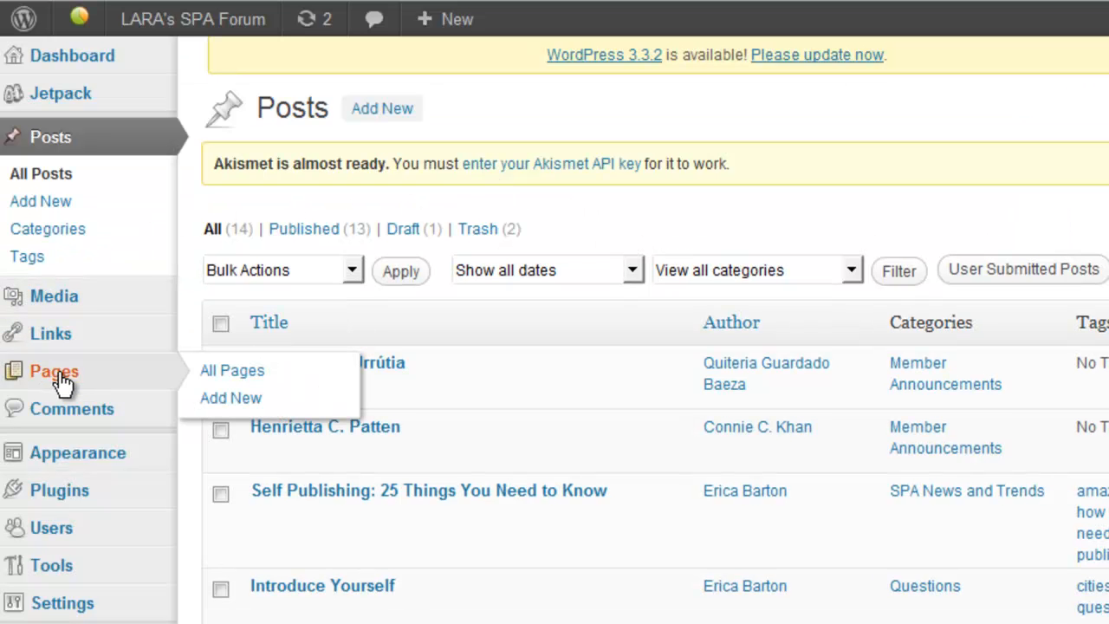
pyautogui.click(224, 373)
pyautogui.scroll(-3, 554, 330)
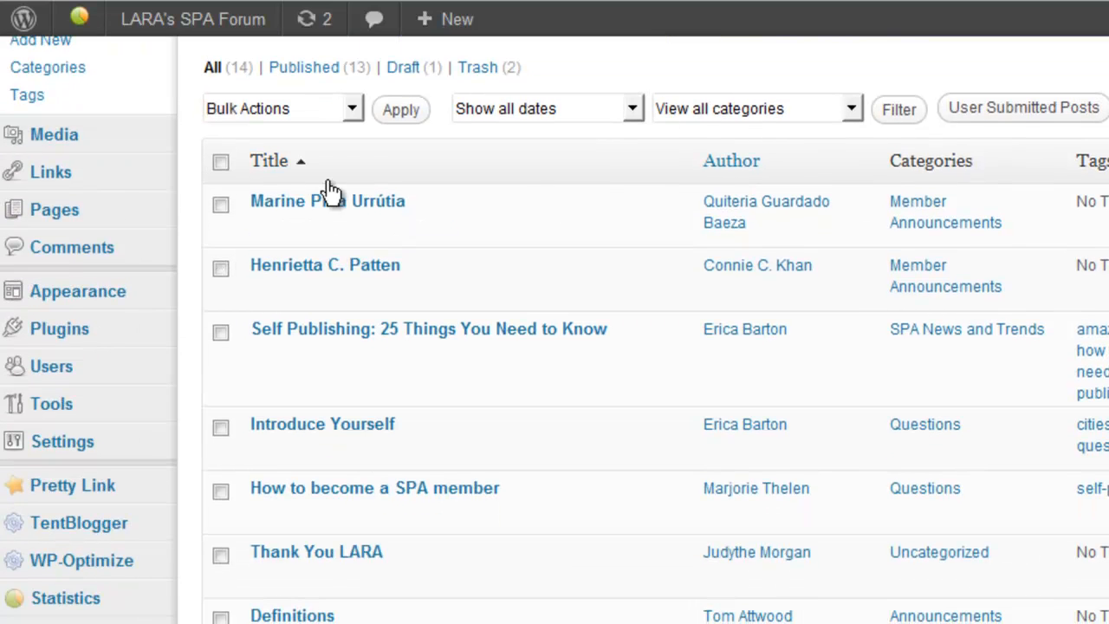
pyautogui.click(221, 206)
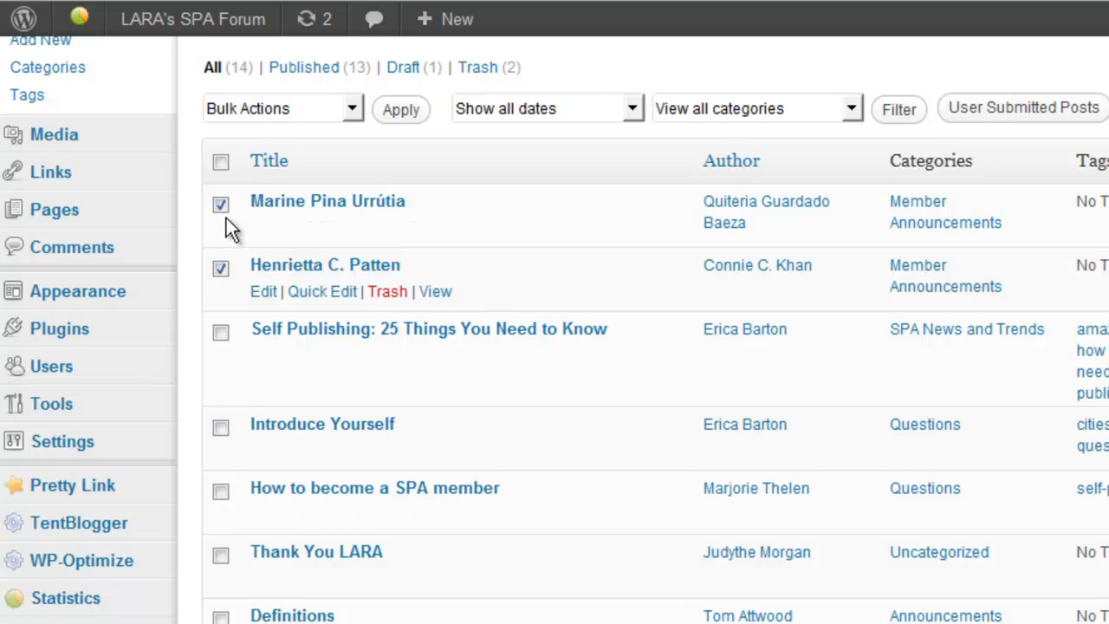
pyautogui.click(349, 112)
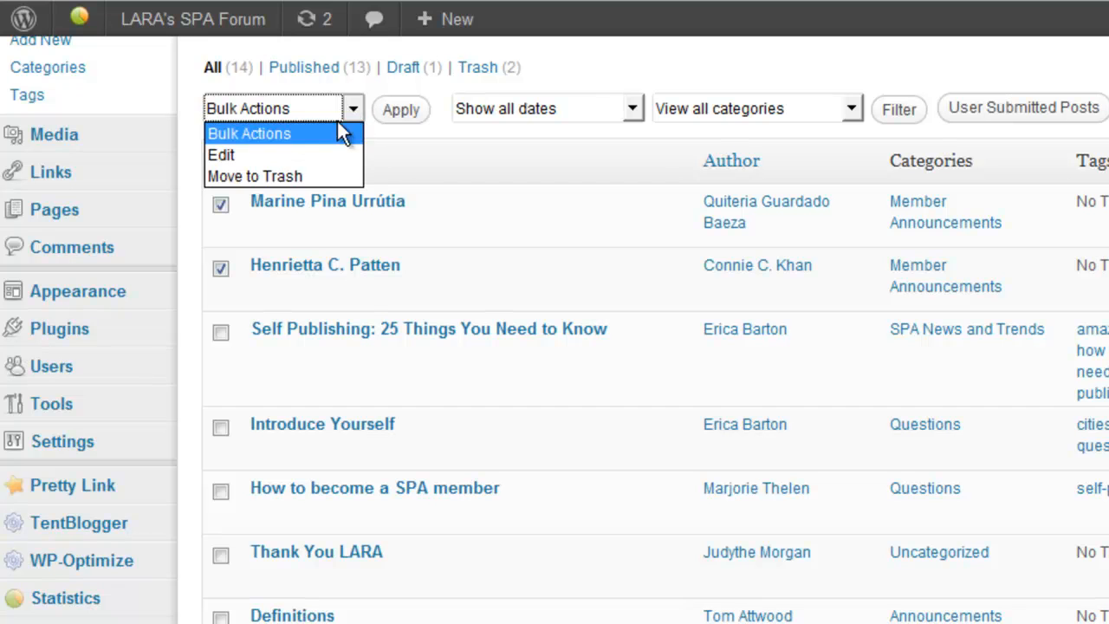
pyautogui.click(314, 177)
pyautogui.click(412, 112)
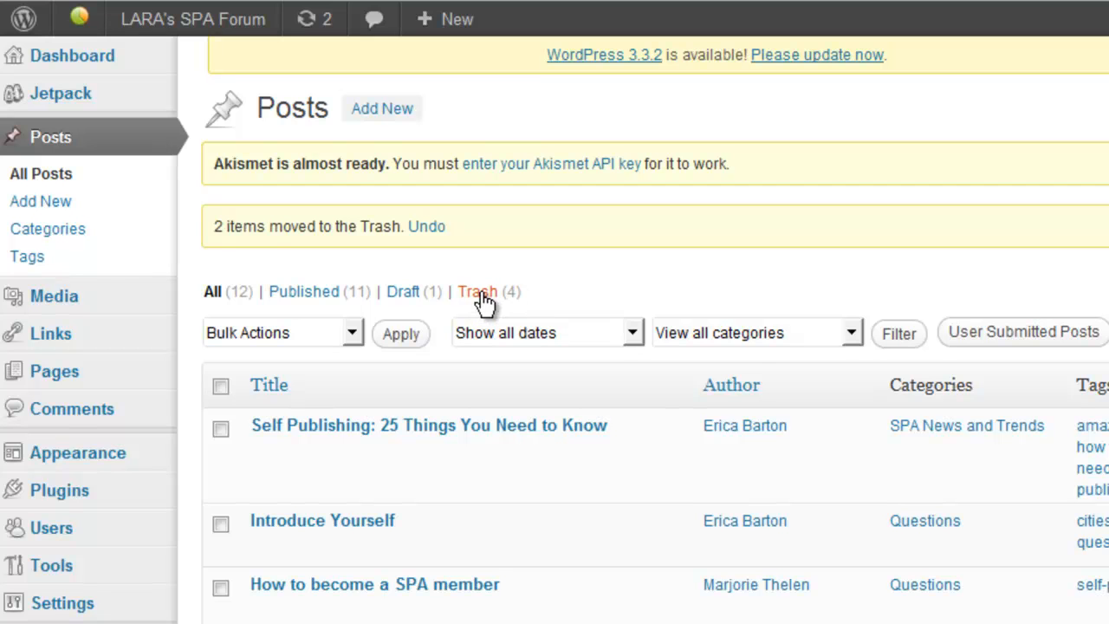
# - Empty the Trash of its four posts, then scroll through the All posts list
pyautogui.click(479, 293)
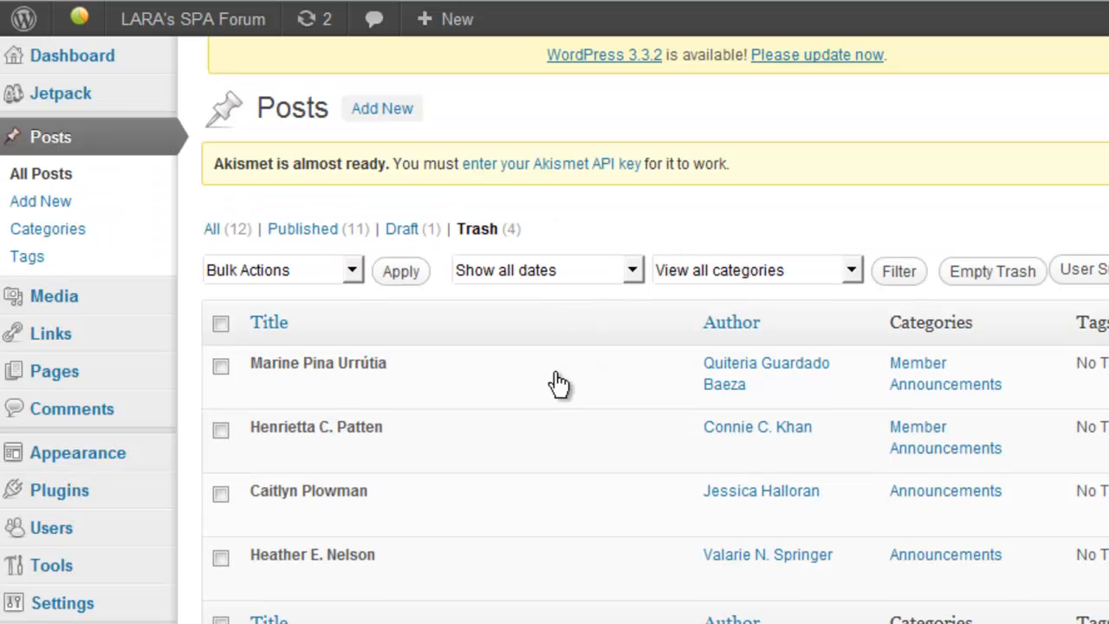
pyautogui.click(999, 274)
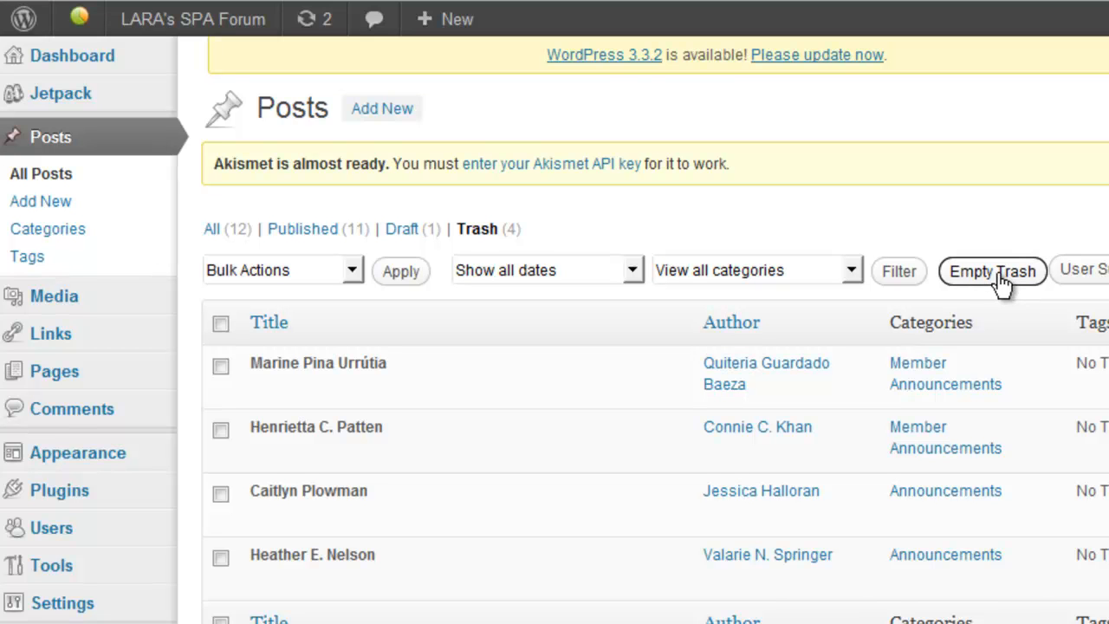
pyautogui.click(213, 295)
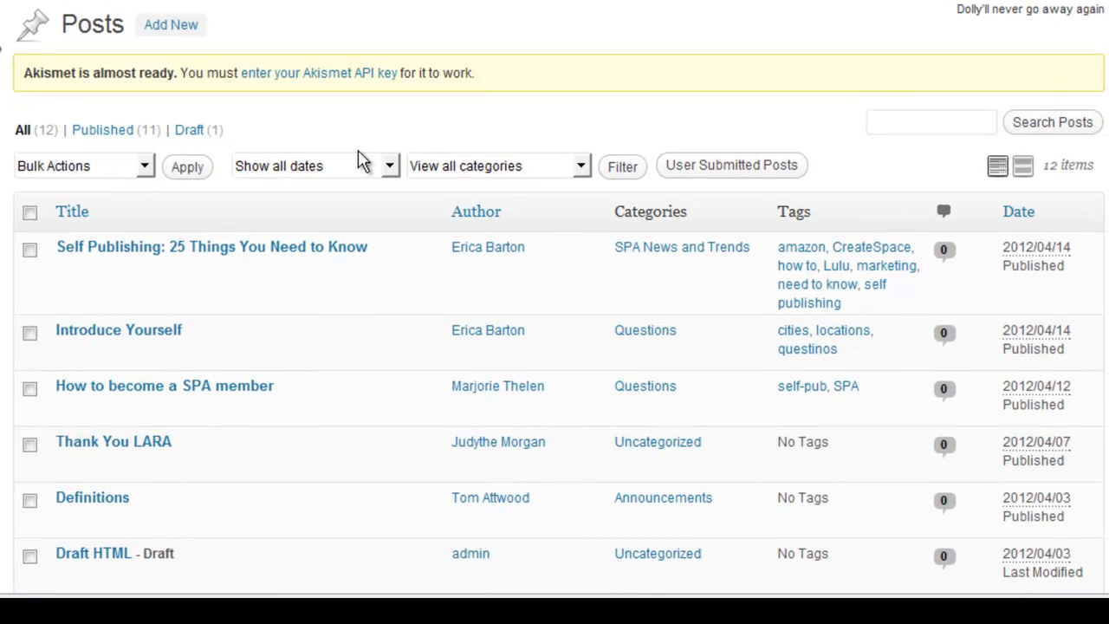
pyautogui.scroll(-3, 555, 329)
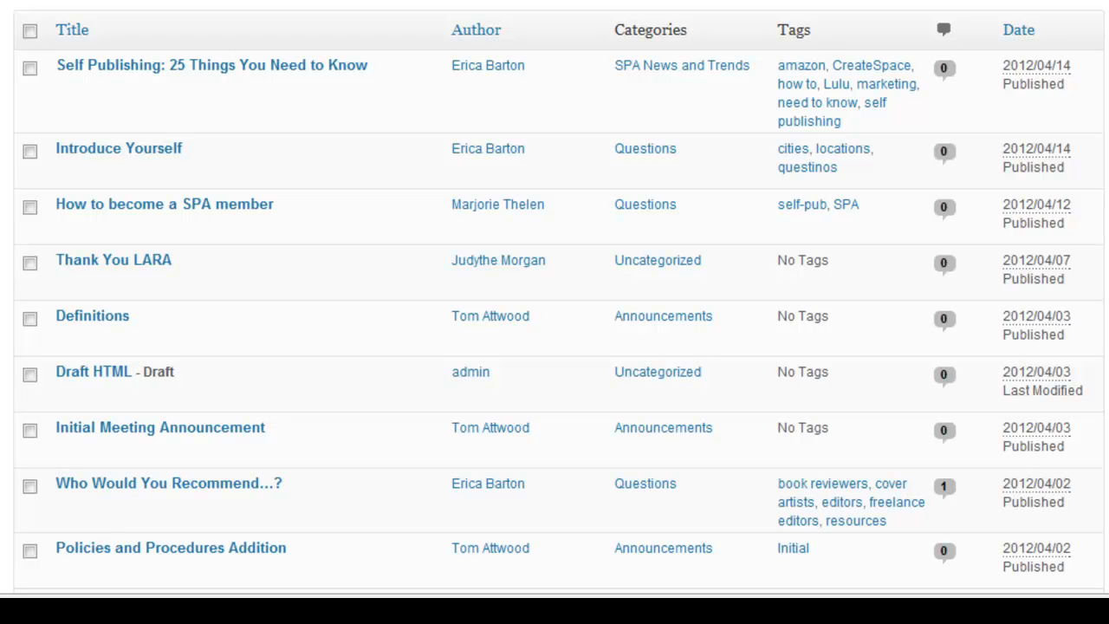
pyautogui.scroll(-2, 1102, 208)
pyautogui.scroll(1, 973, 139)
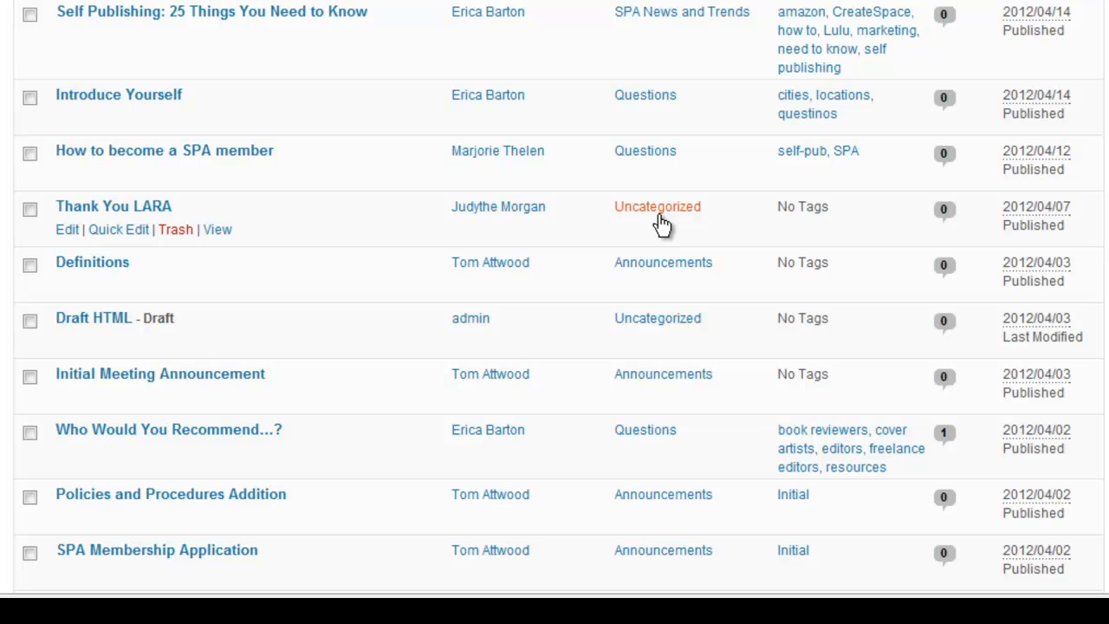
# - Quick Edit Thank You LARA, ticking Questions and toggling SPA News and Trends and Step 1 - Writing
pyautogui.click(106, 229)
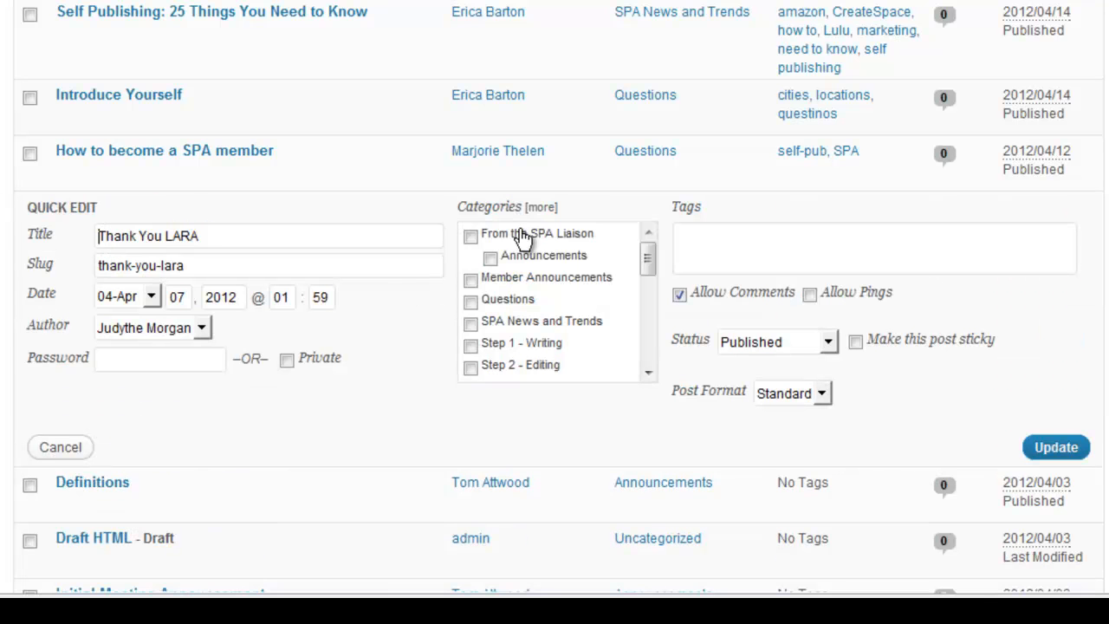
pyautogui.moveTo(648, 264); pyautogui.dragTo(639, 361)
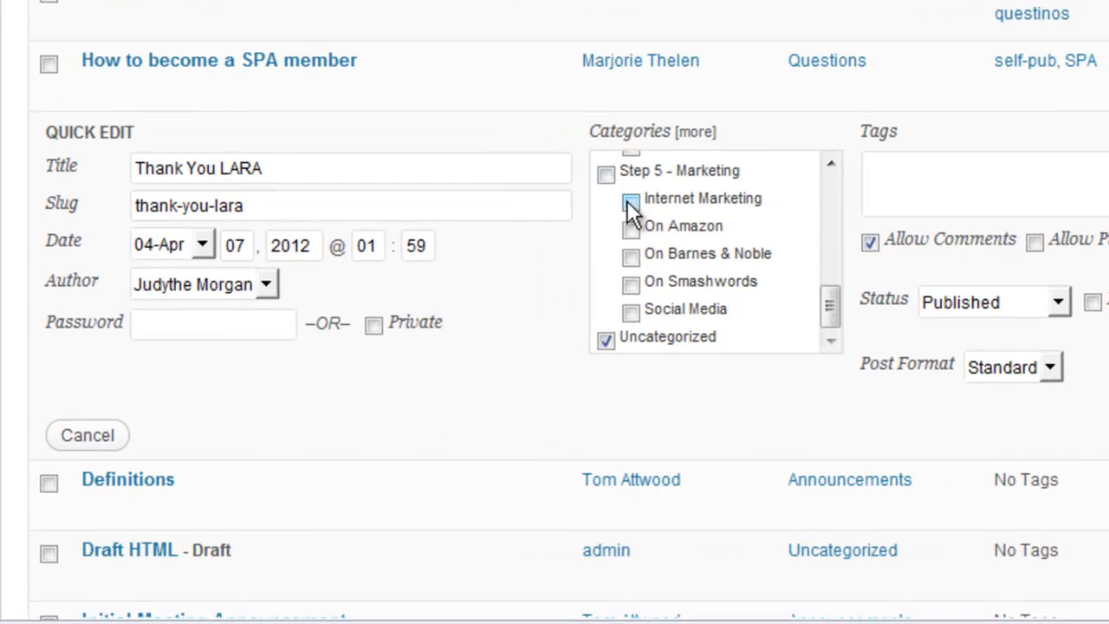
pyautogui.scroll(5, 611, 191)
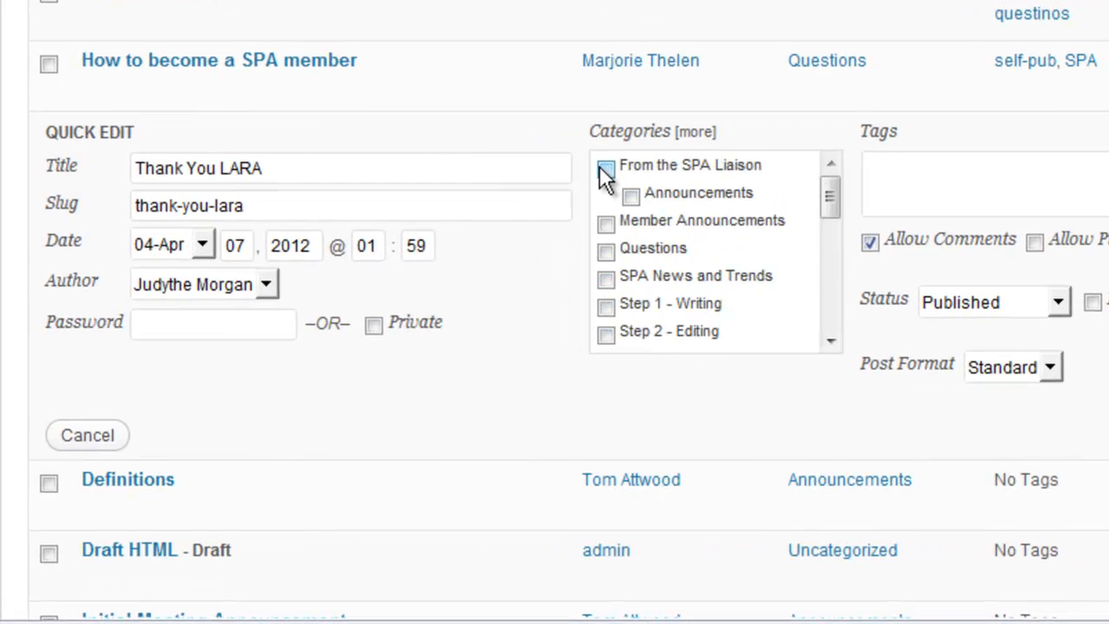
pyautogui.click(606, 251)
pyautogui.moveTo(836, 211); pyautogui.dragTo(835, 218)
pyautogui.click(606, 208)
pyautogui.click(606, 235)
pyautogui.click(608, 237)
pyautogui.click(607, 209)
pyautogui.scroll(-3, 607, 213)
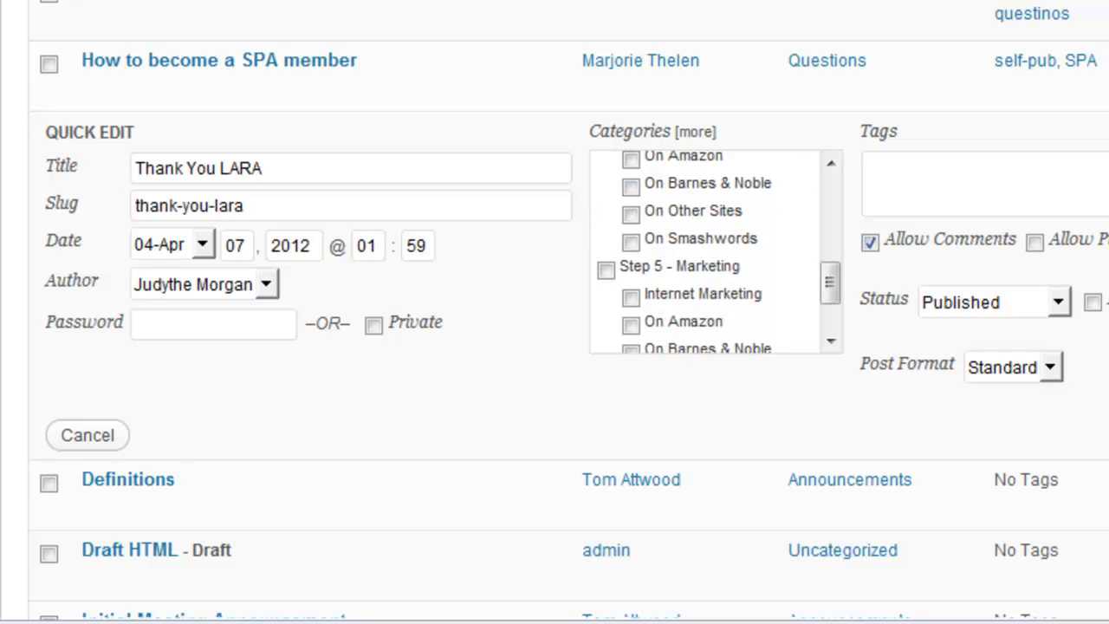
# - Add the tag 'thank you notice', keep the author and April date, and update the post
pyautogui.click(1049, 182)
pyautogui.write('thank you notice')
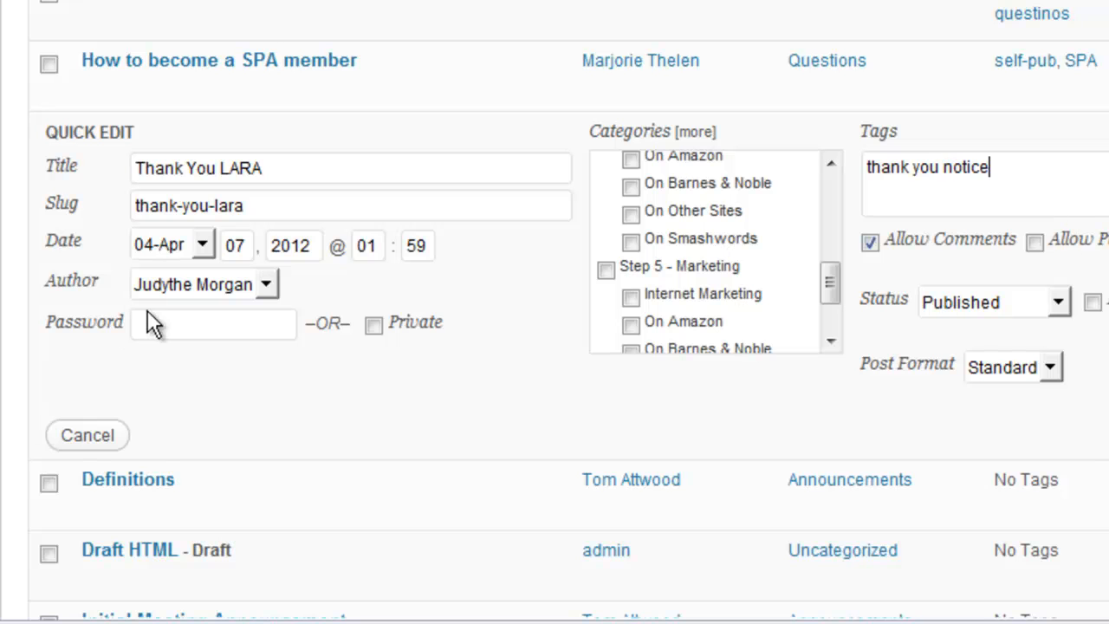
pyautogui.click(190, 283)
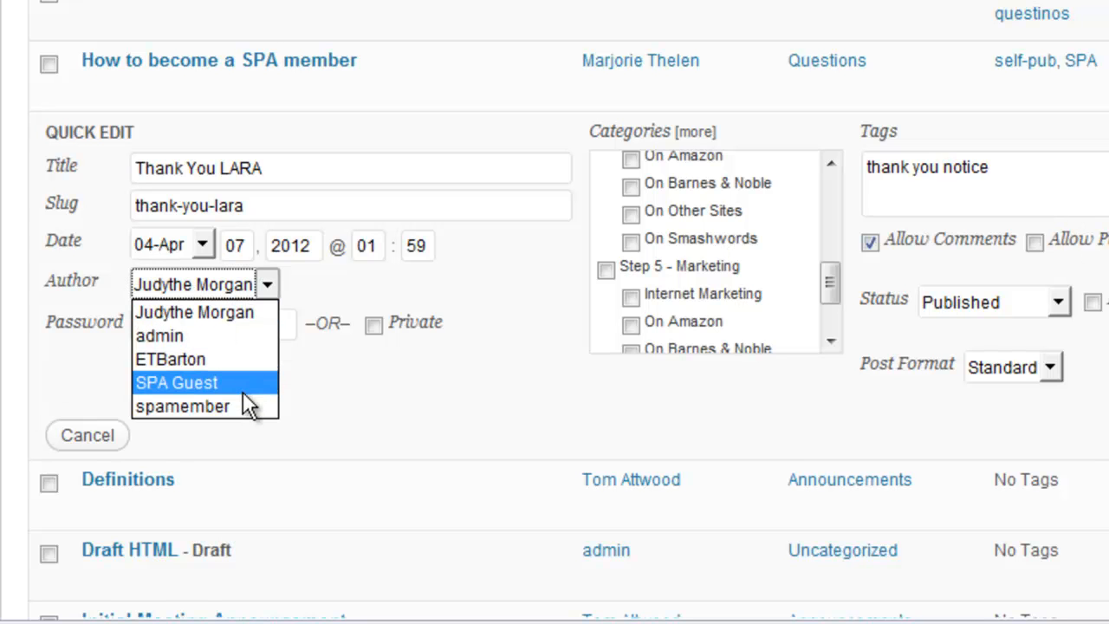
pyautogui.click(268, 305)
pyautogui.click(256, 323)
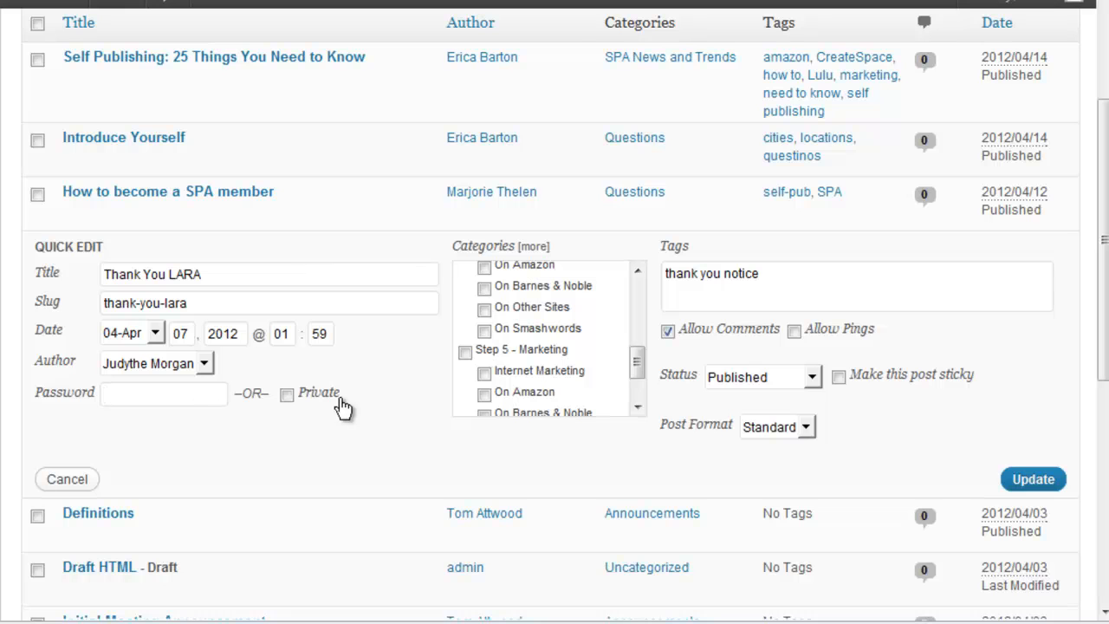
pyautogui.click(157, 338)
pyautogui.click(157, 339)
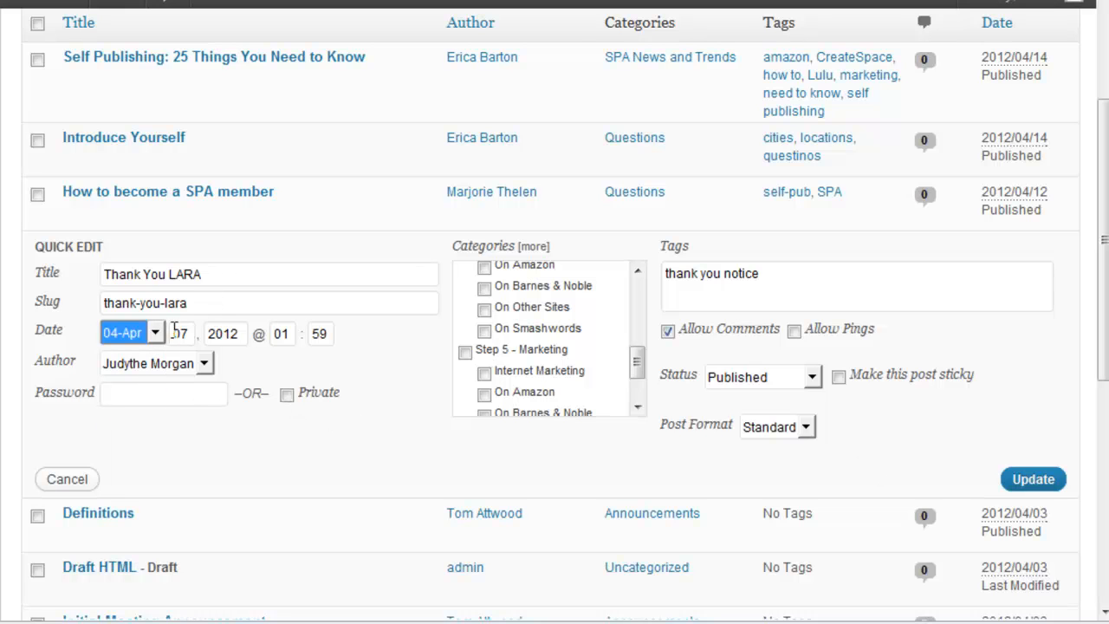
pyautogui.click(1028, 483)
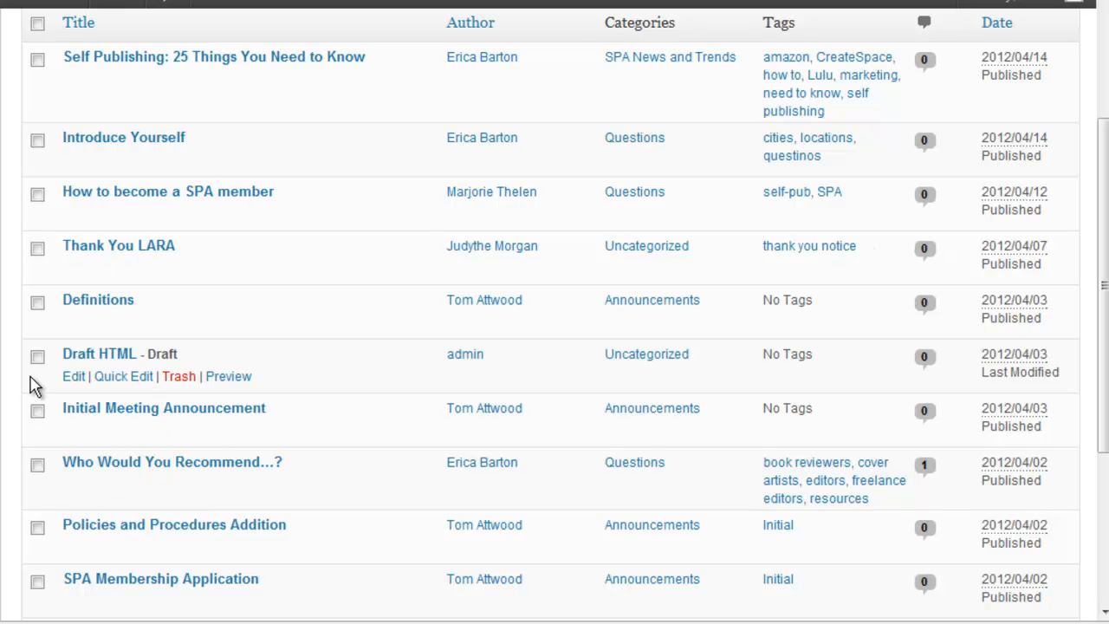
# - Reopen Quick Edit, tick Step 3 - Formatting and its For Other Sites subcategory, and update
pyautogui.click(117, 279)
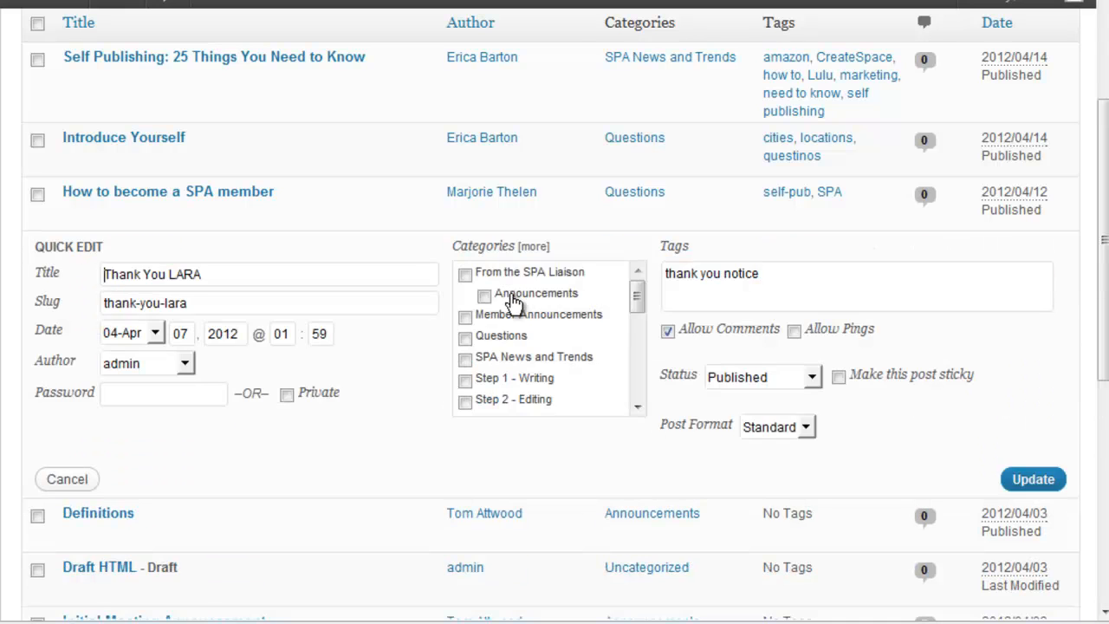
pyautogui.scroll(-2, 643, 303)
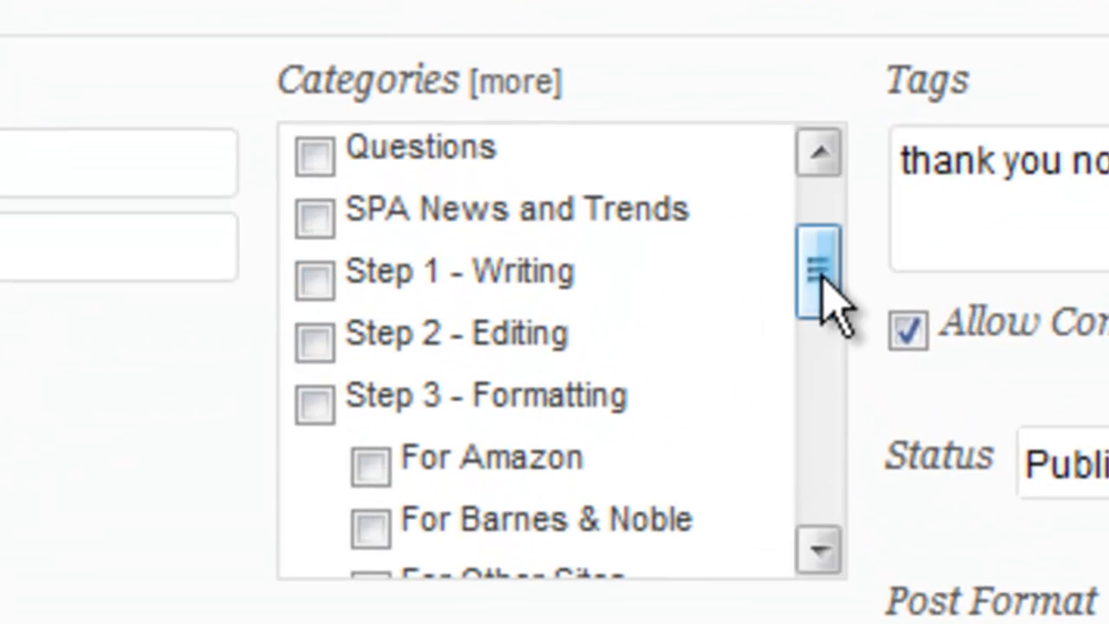
pyautogui.moveTo(817, 309); pyautogui.dragTo(817, 335)
pyautogui.click(313, 257)
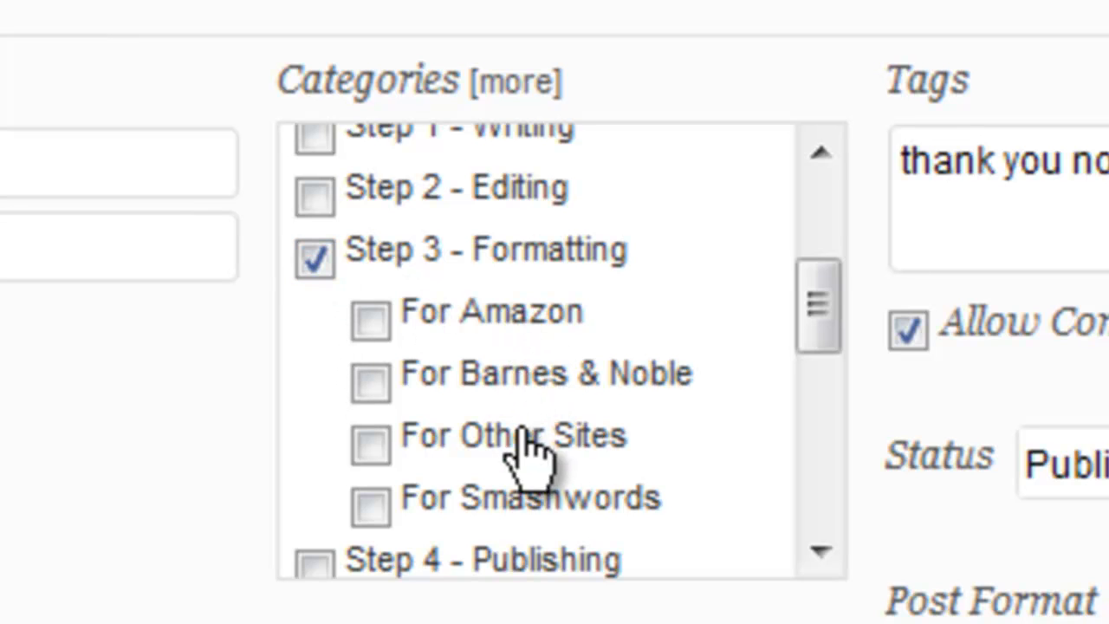
pyautogui.click(371, 442)
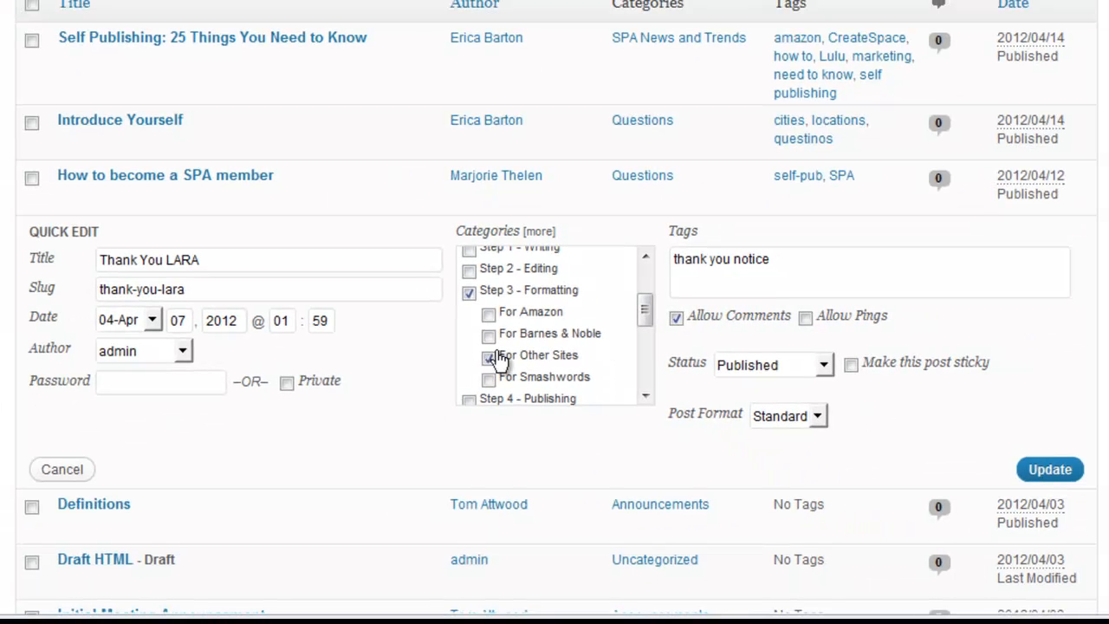
pyautogui.moveTo(646, 308)
pyautogui.mouseDown()
pyautogui.moveTo(649, 367)
pyautogui.moveTo(649, 277)
pyautogui.moveTo(644, 316)
pyautogui.mouseUp()
pyautogui.click(1029, 476)
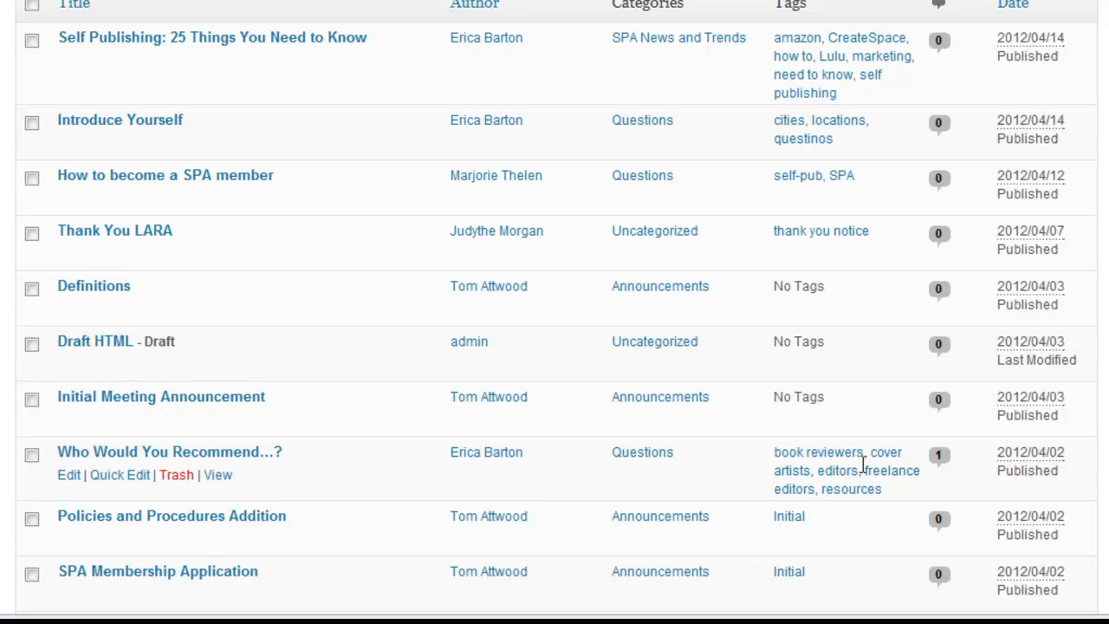
pyautogui.moveTo(2, 245)
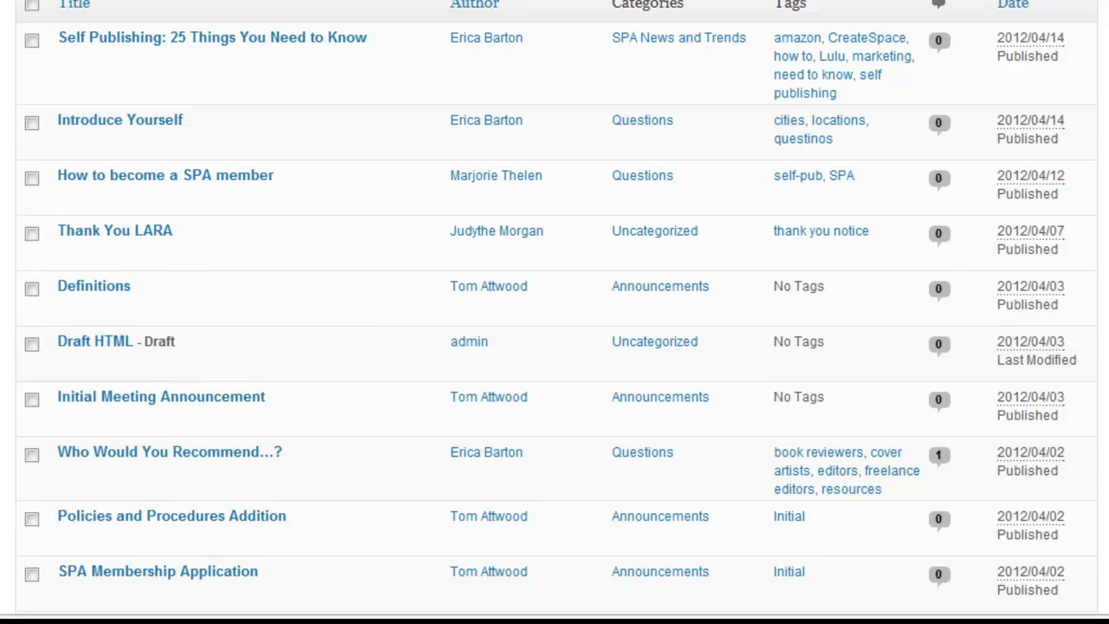
pyautogui.scroll(3, 554, 347)
# - Go to the Dashboard and focus the Pretty Link Quick Add Target URL field
pyautogui.click(145, 119)
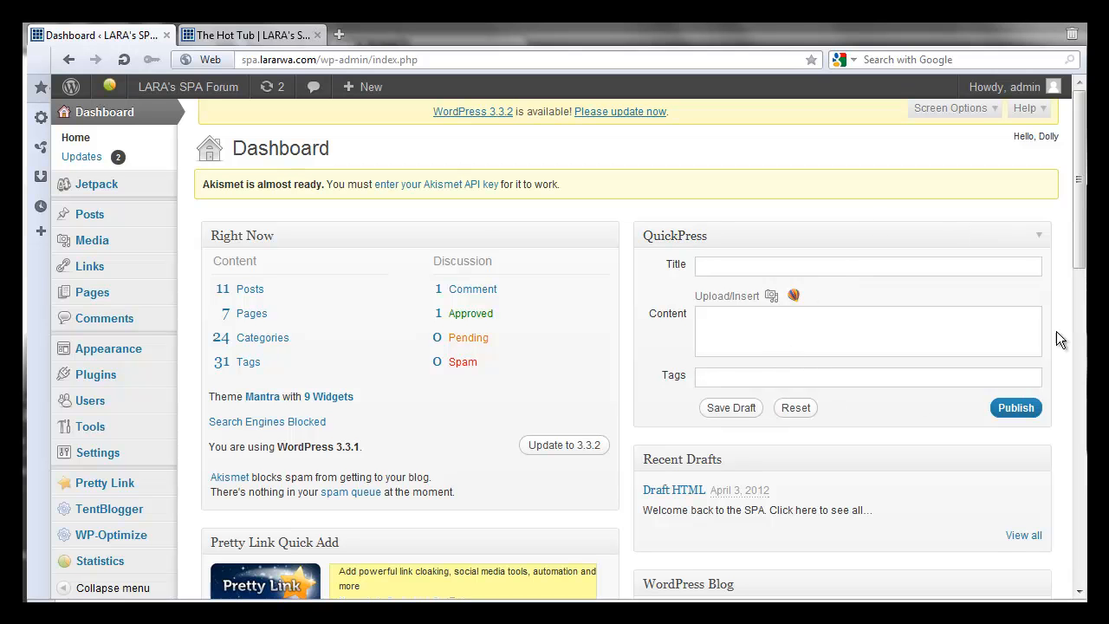
pyautogui.scroll(-2, 799, 176)
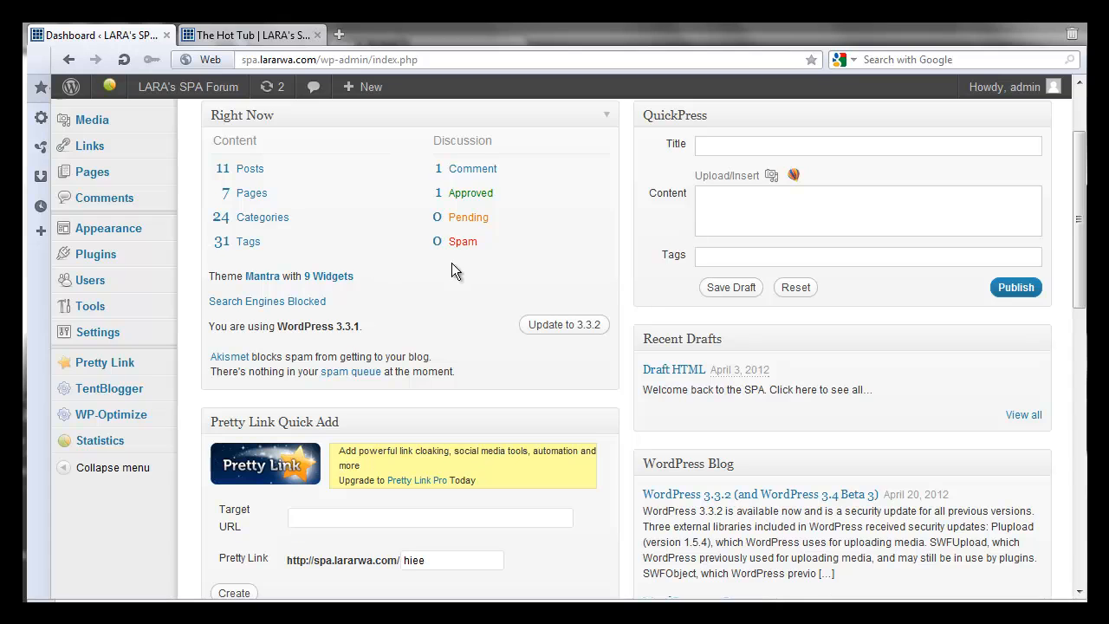
pyautogui.scroll(-4, 451, 262)
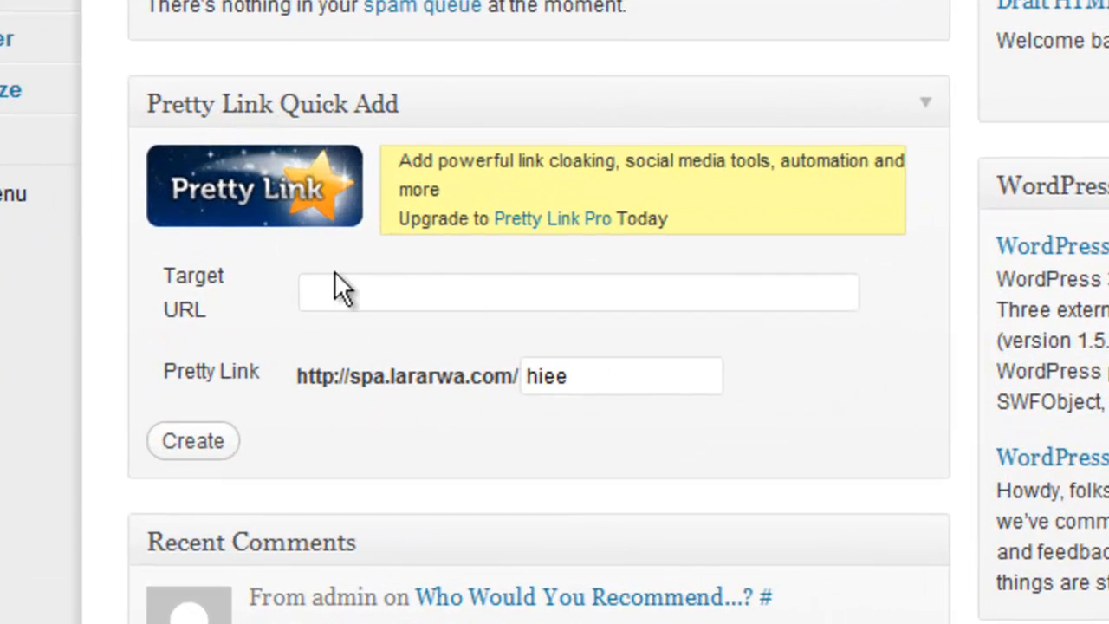
pyautogui.click(342, 286)
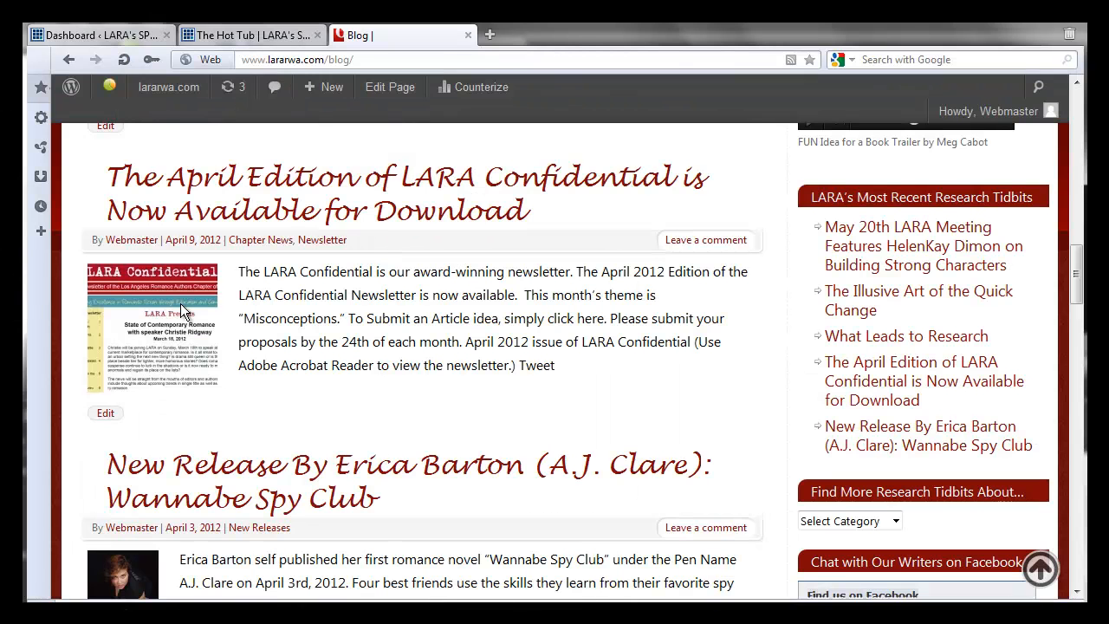
# - Open the April Edition of LARA Confidential post and copy its web address
pyautogui.click(328, 213)
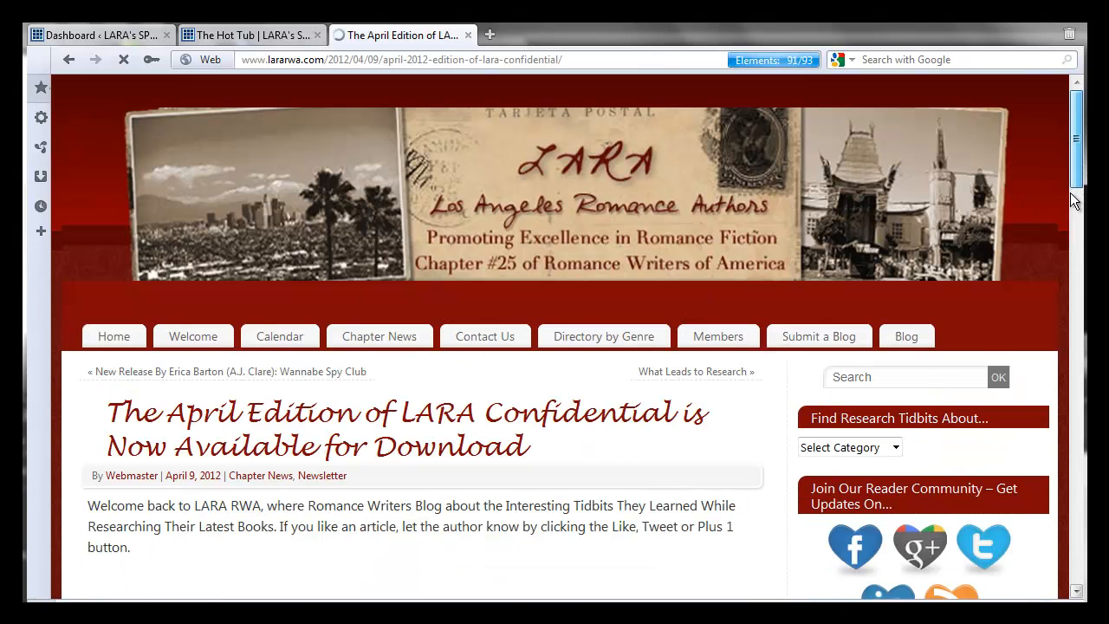
pyautogui.scroll(-7, 348, 322)
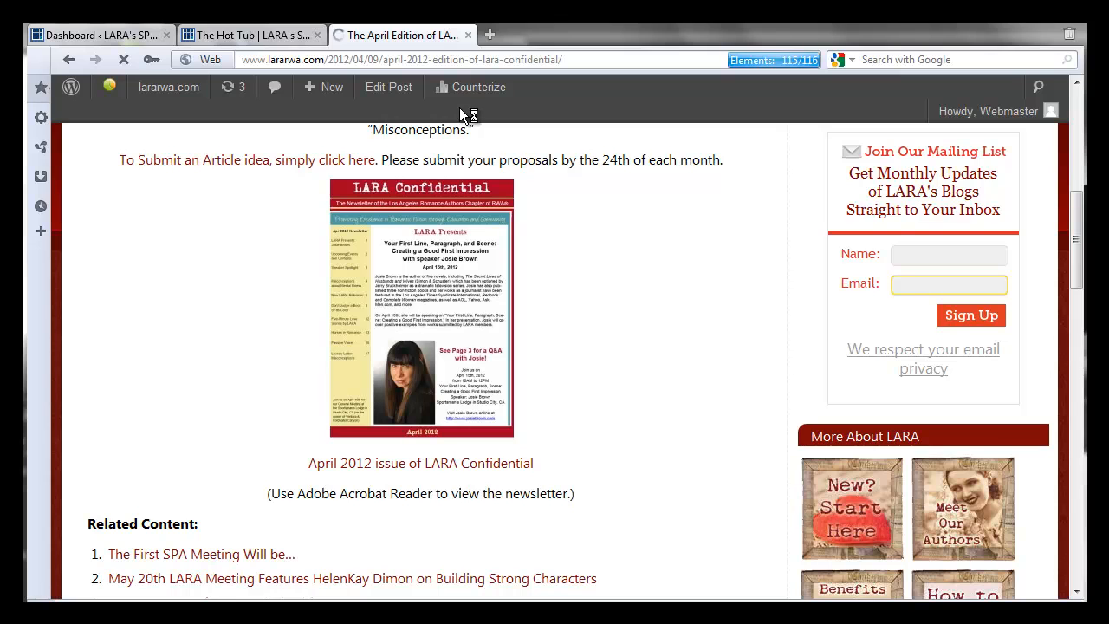
pyautogui.click(421, 56)
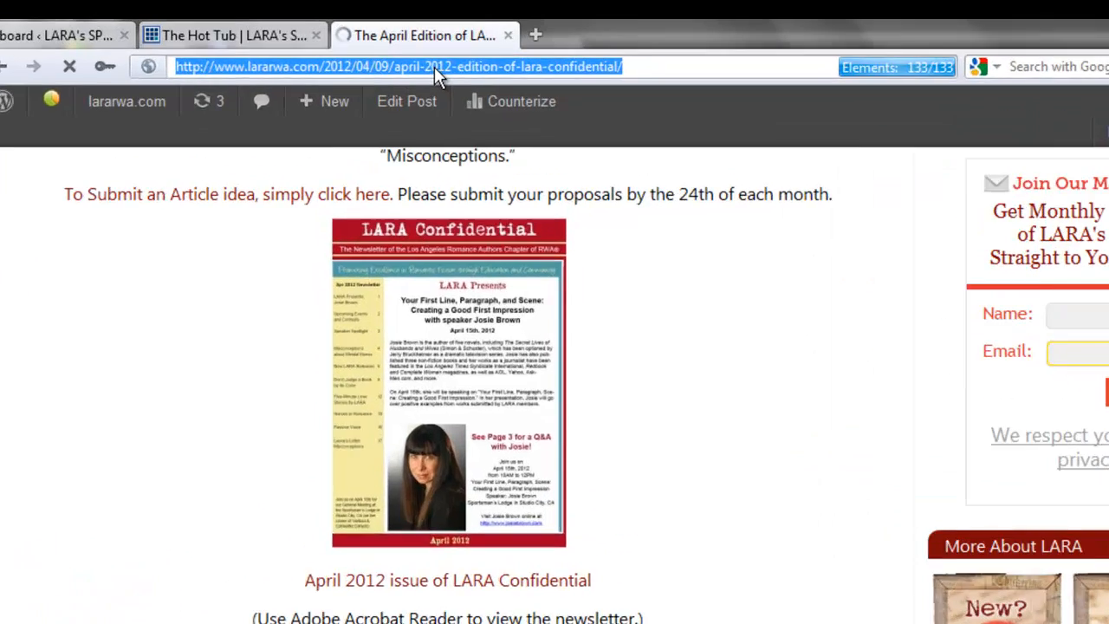
pyautogui.rightClick(434, 67)
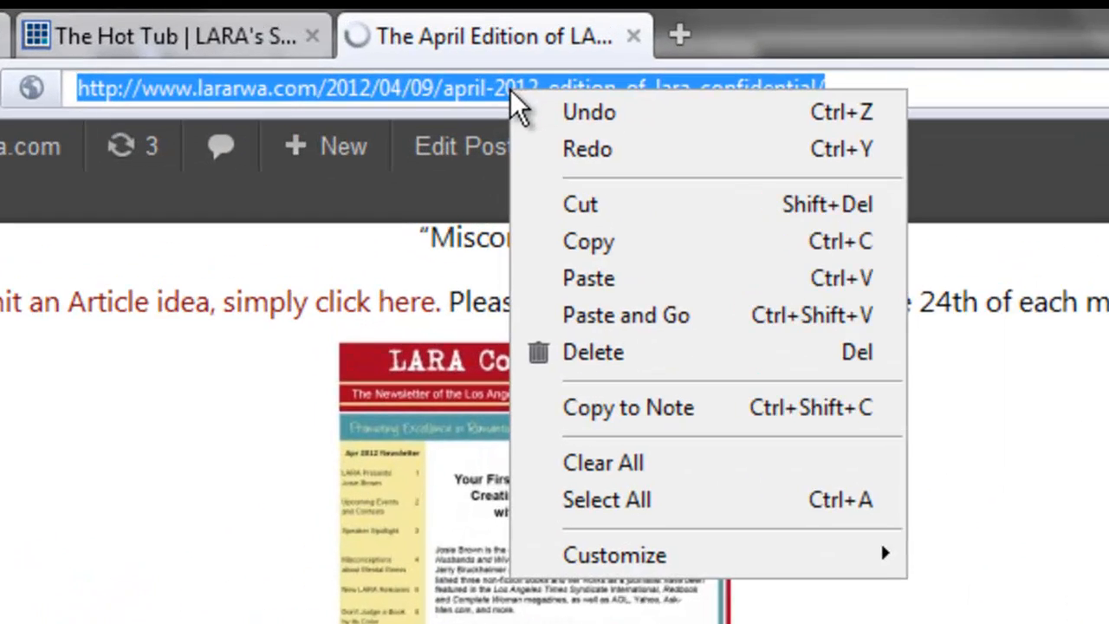
pyautogui.click(475, 163)
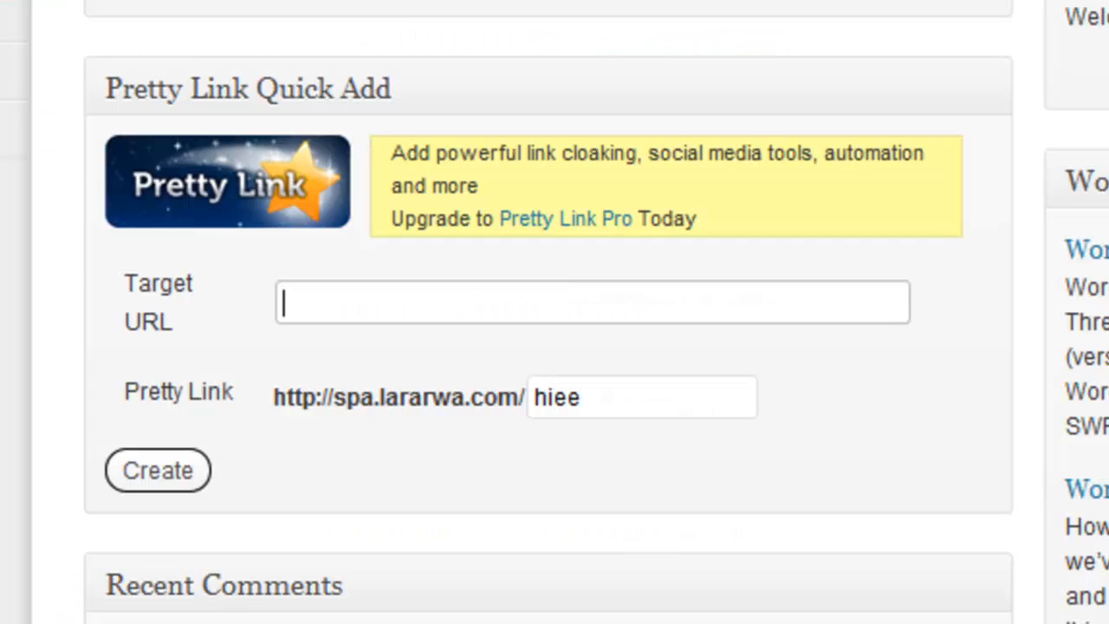
# - Paste the address as Target URL, set the slug to aprilnewsletter, and create the link
pyautogui.hotkey('ctrl', 'v')
pyautogui.press('Tab')
pyautogui.write('aprilnewsletter')
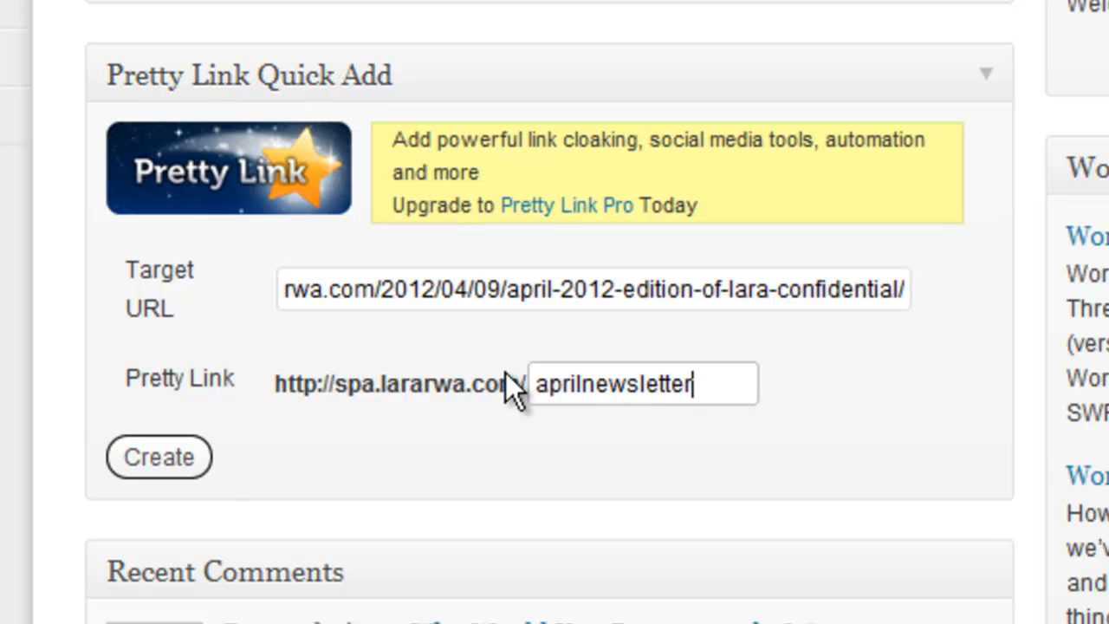
pyautogui.click(170, 464)
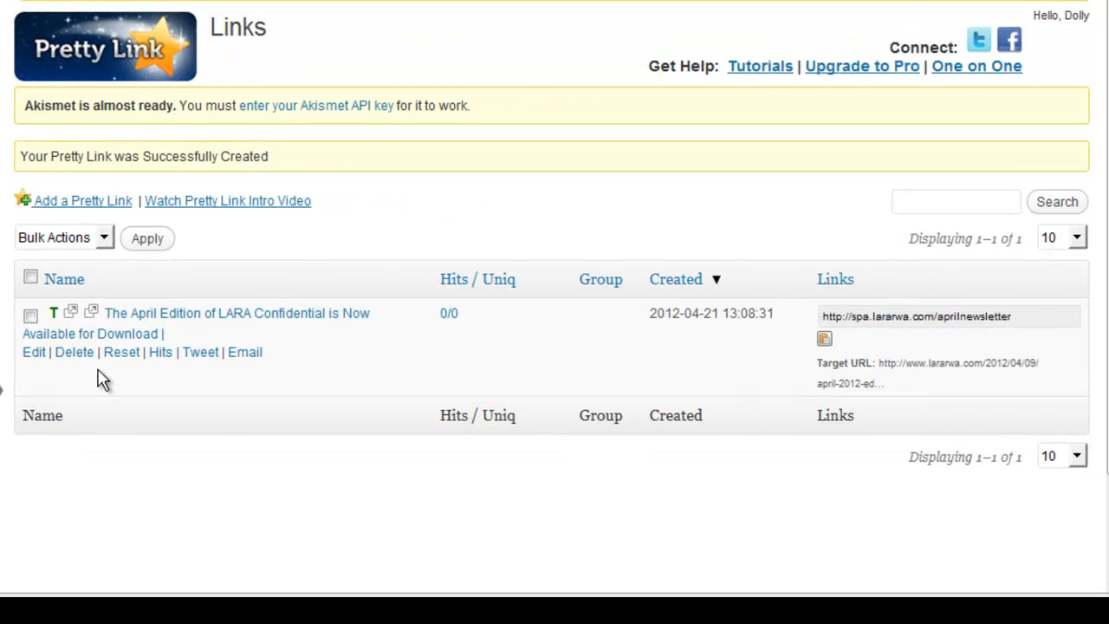
# - Copy the aprilnewsletter pretty link and load it in a new tab to confirm it opens the April post
pyautogui.click(901, 316)
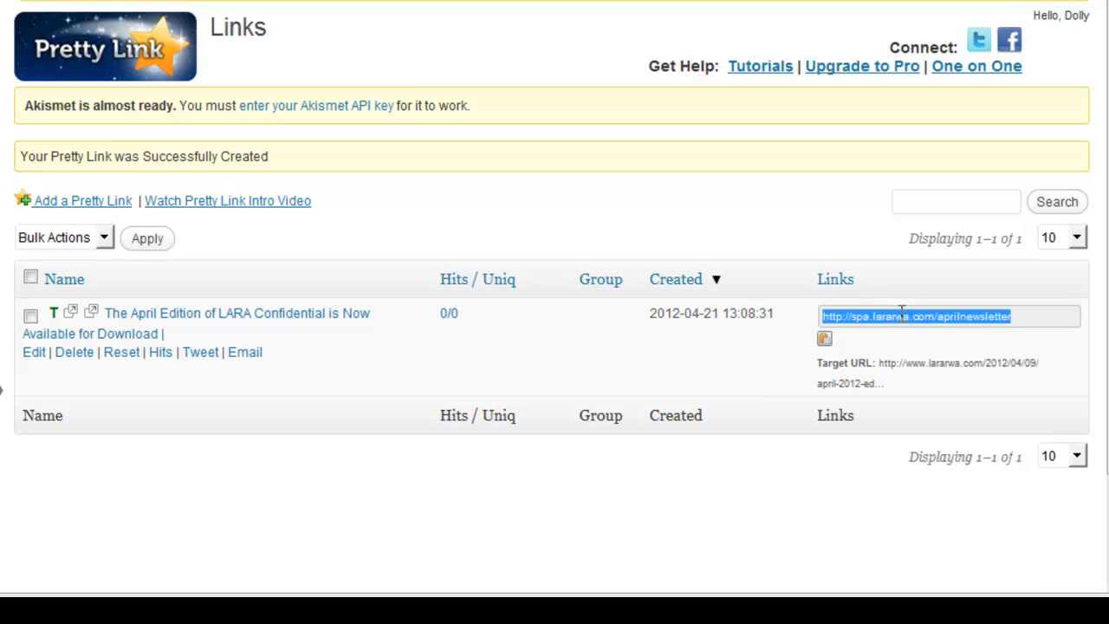
pyautogui.rightClick(901, 315)
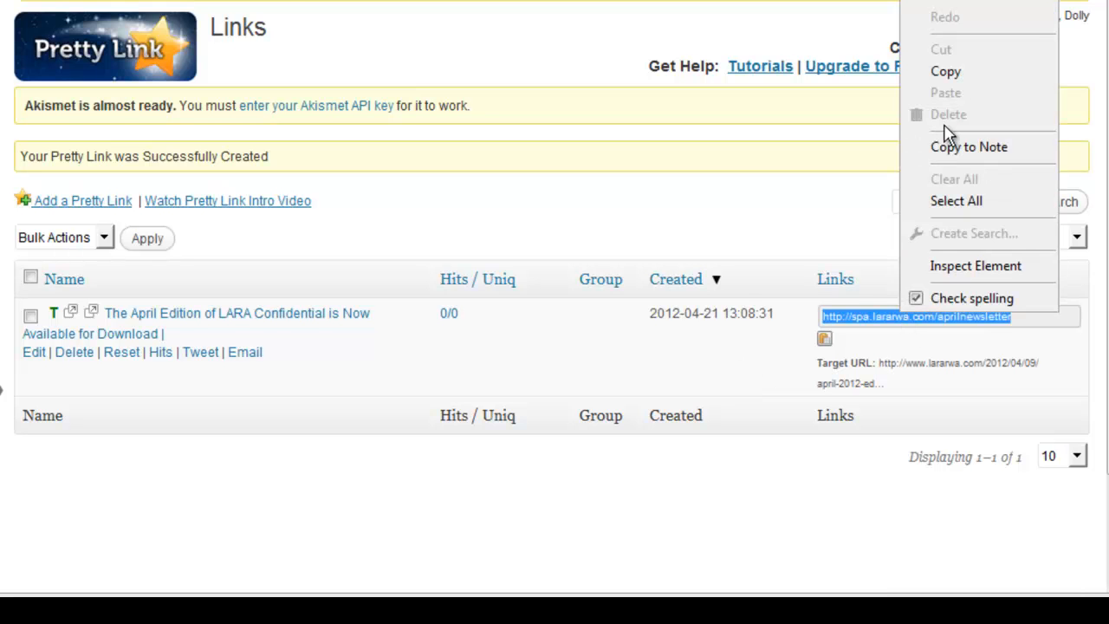
pyautogui.click(943, 69)
pyautogui.click(488, 21)
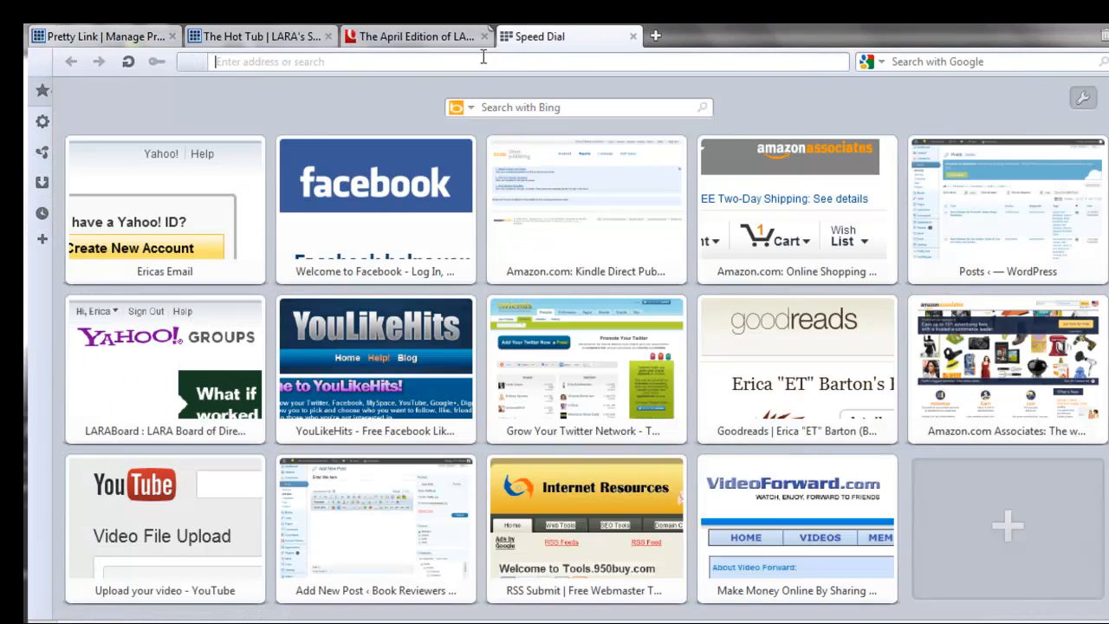
pyautogui.click(480, 61)
pyautogui.hotkey('ctrl', 'v')
pyautogui.press('Return')
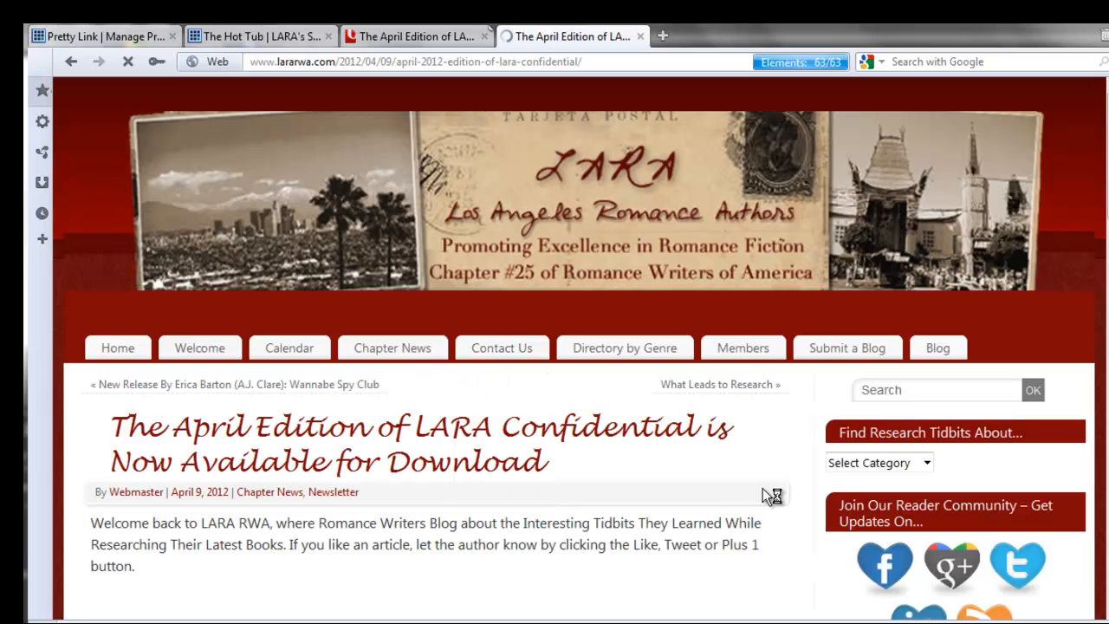
pyautogui.scroll(-6, 555, 347)
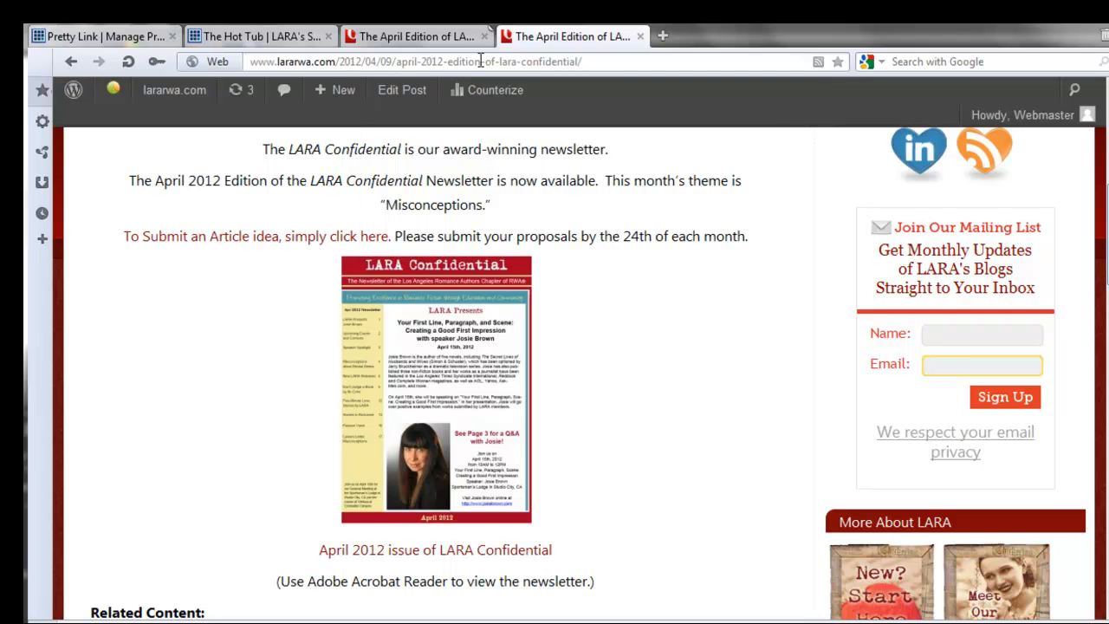
pyautogui.click(108, 36)
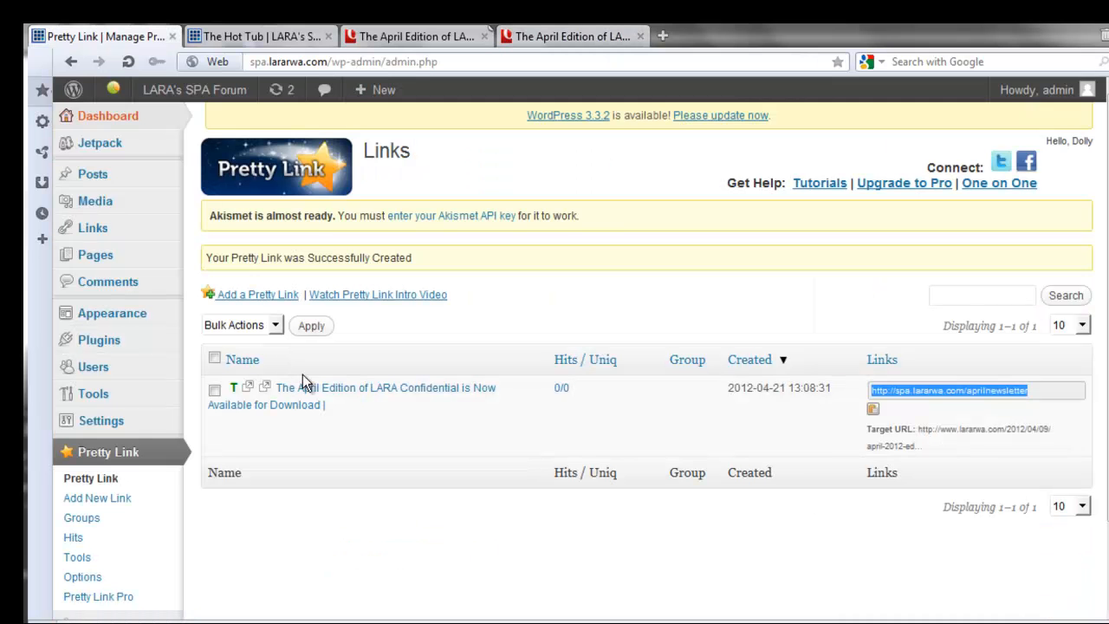
# - Open Add New Link, then return to the Dashboard and scroll through its widgets
pyautogui.click(105, 503)
pyautogui.click(124, 116)
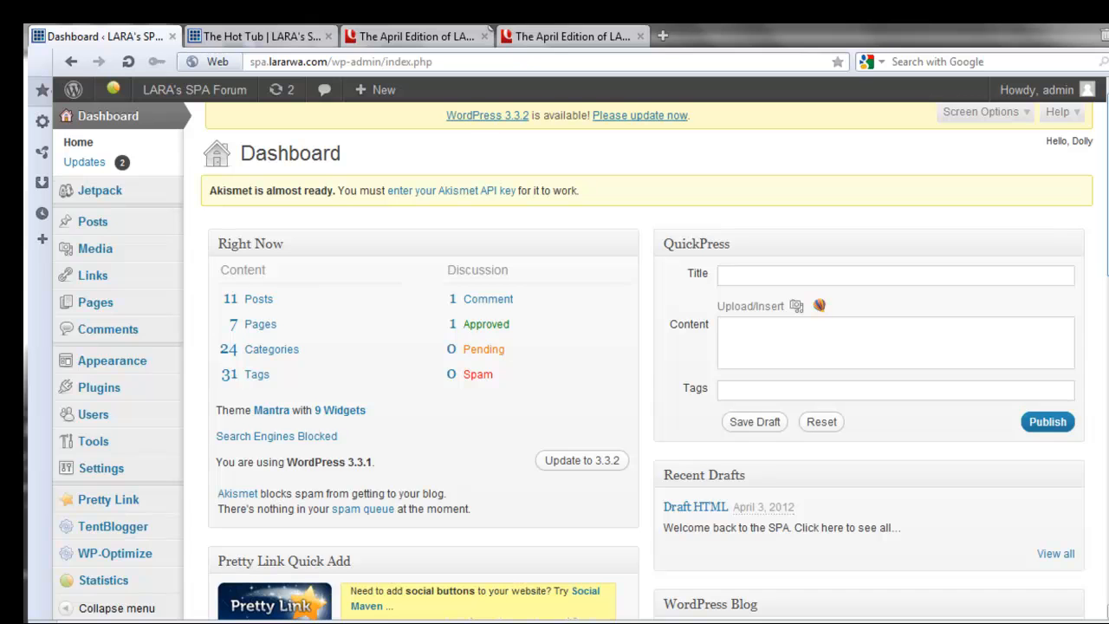
pyautogui.scroll(-3, 572, 364)
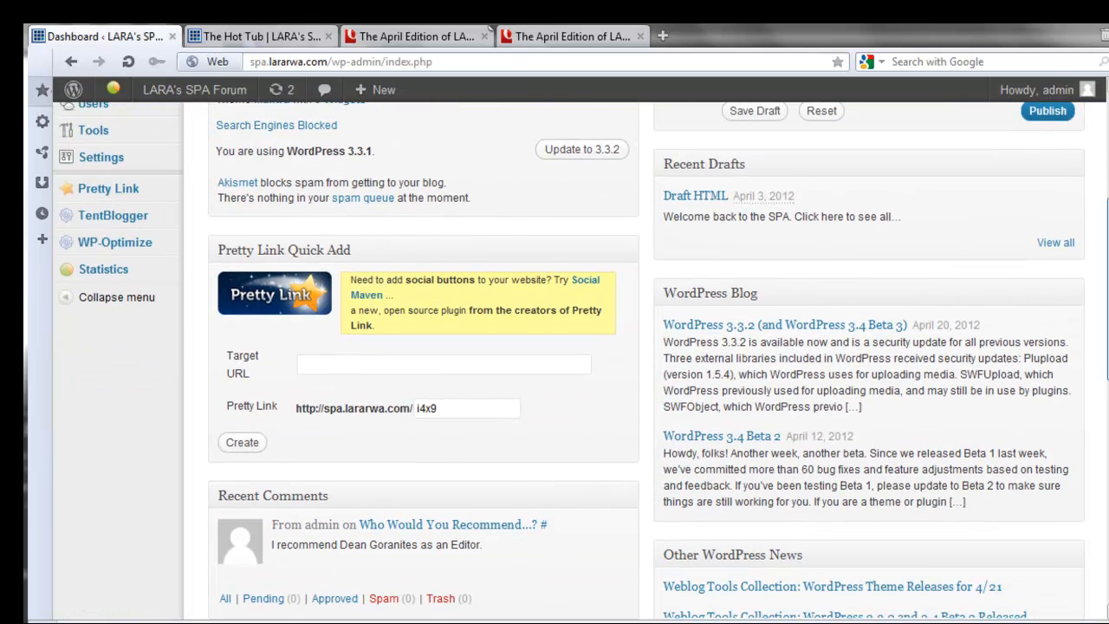
pyautogui.scroll(-1, 572, 364)
pyautogui.scroll(-1, 568, 360)
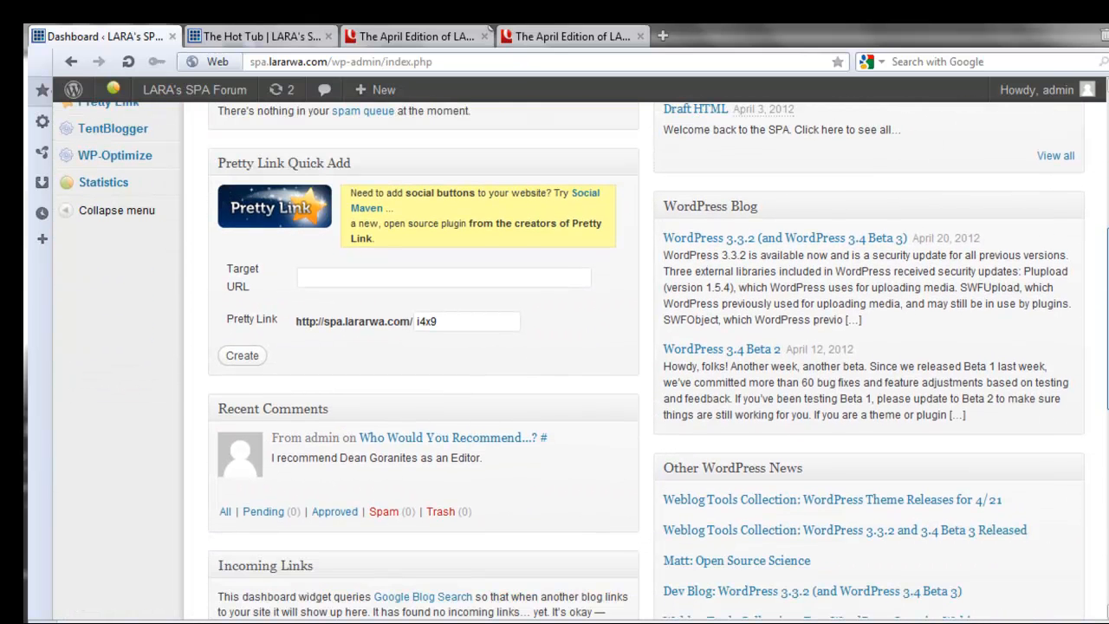
pyautogui.scroll(-3, 572, 364)
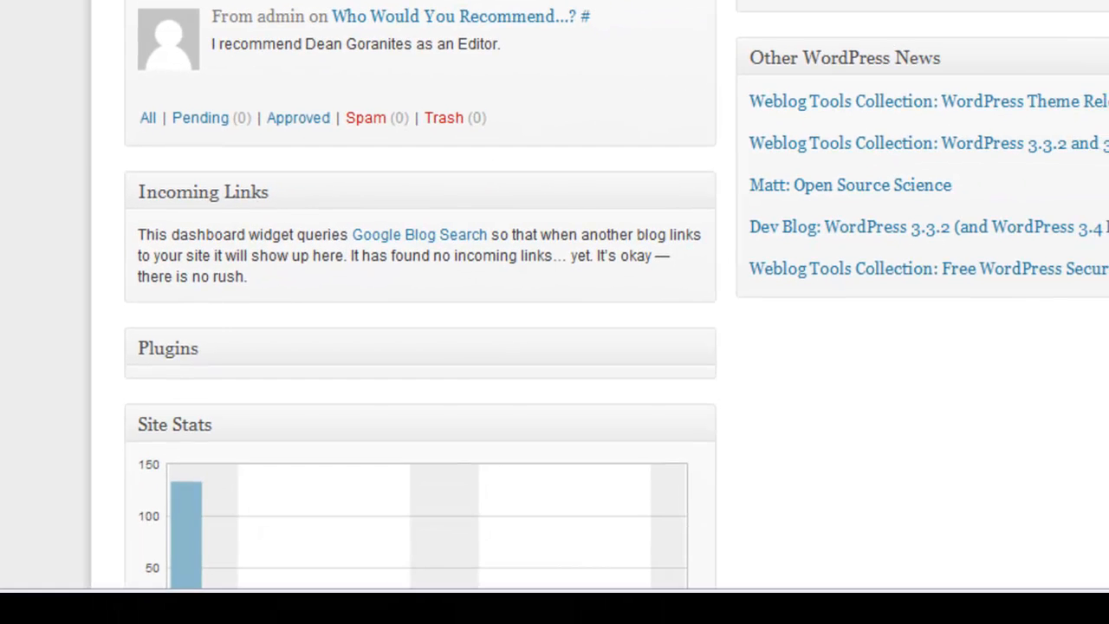
pyautogui.scroll(-3, 651, 220)
pyautogui.scroll(-3, 420, 312)
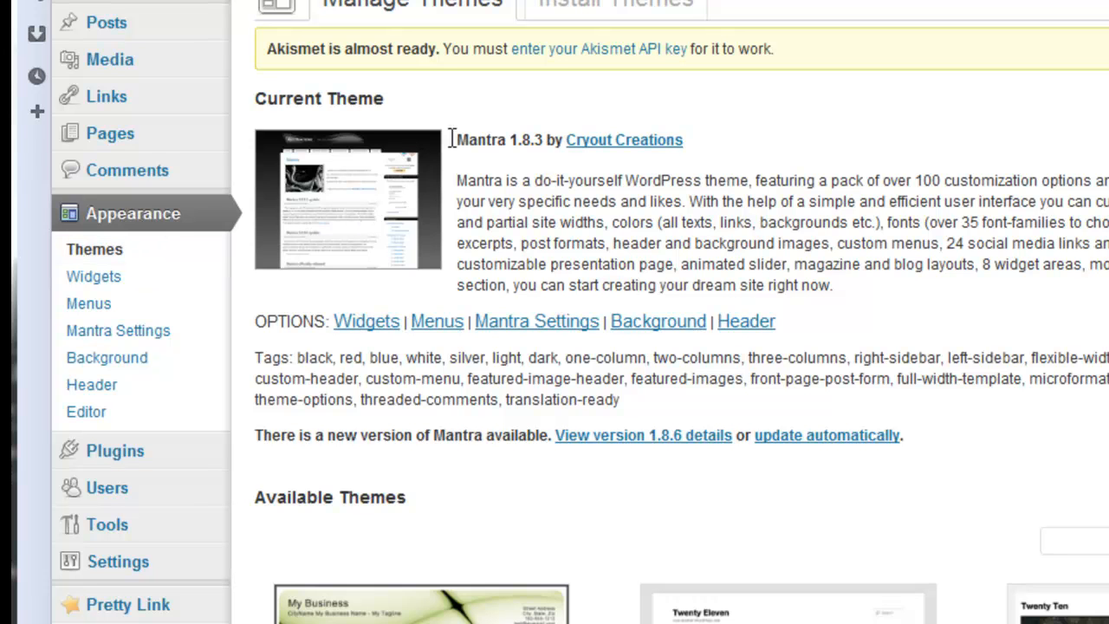
# - Open Mantra Settings and expand, then collapse, the Layout Settings section
pyautogui.click(121, 333)
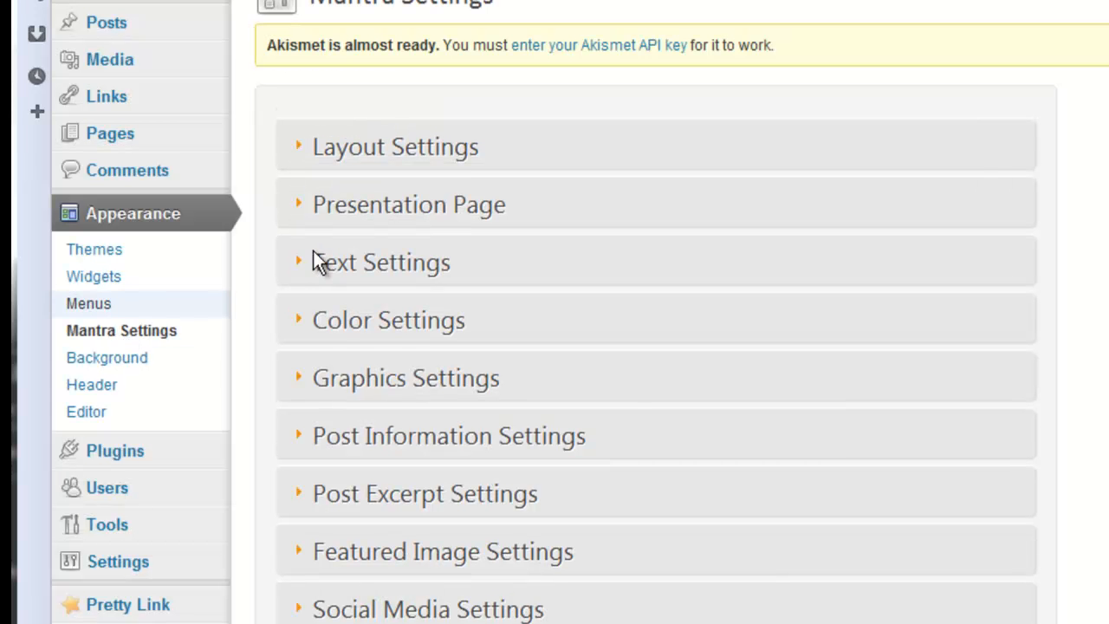
pyautogui.click(658, 147)
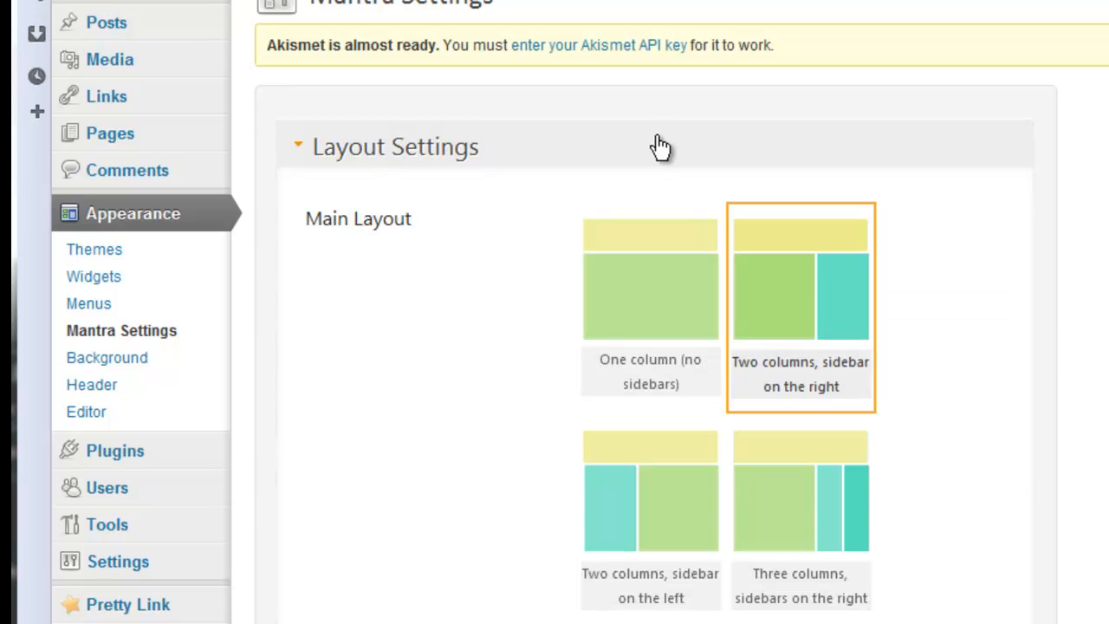
pyautogui.click(857, 138)
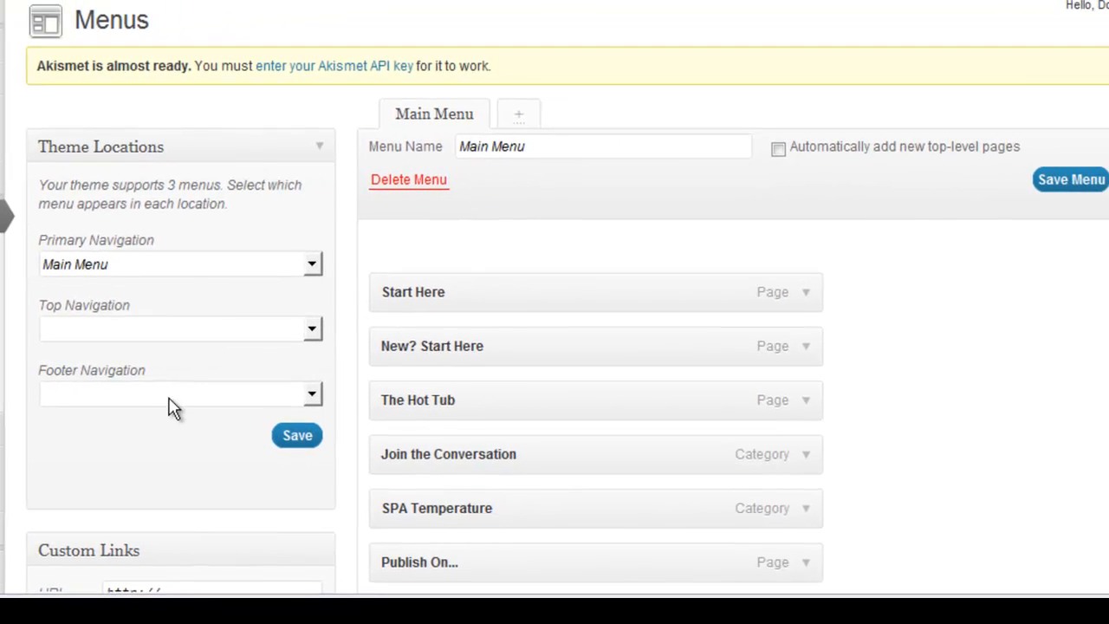
# - Create a new menu named Top Menu and assign it to the Top Navigation location
pyautogui.click(178, 328)
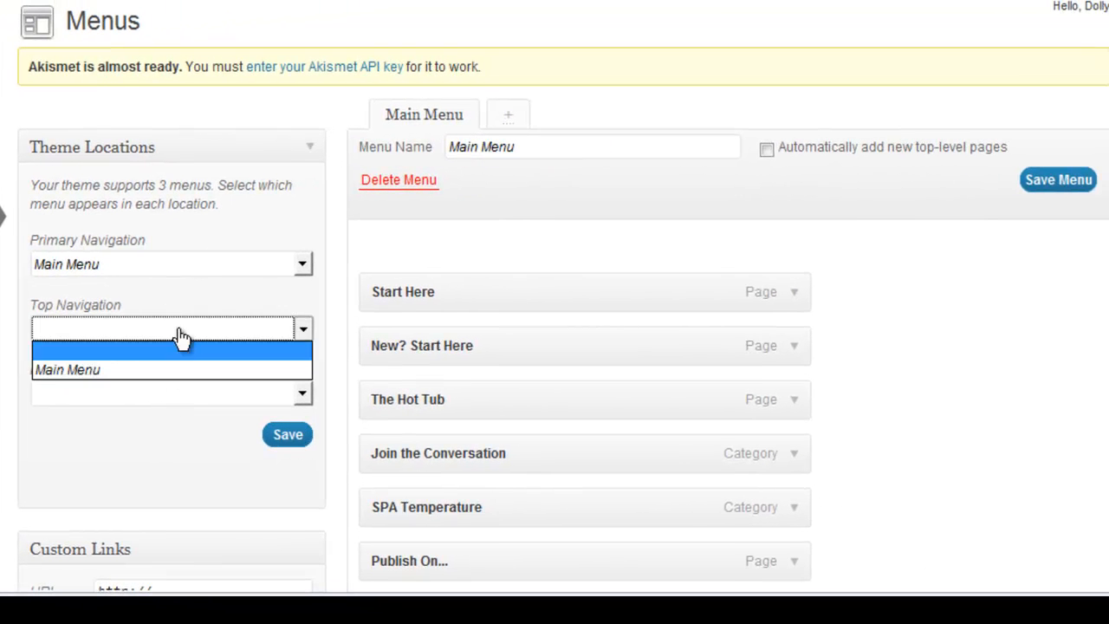
pyautogui.click(178, 329)
pyautogui.click(509, 110)
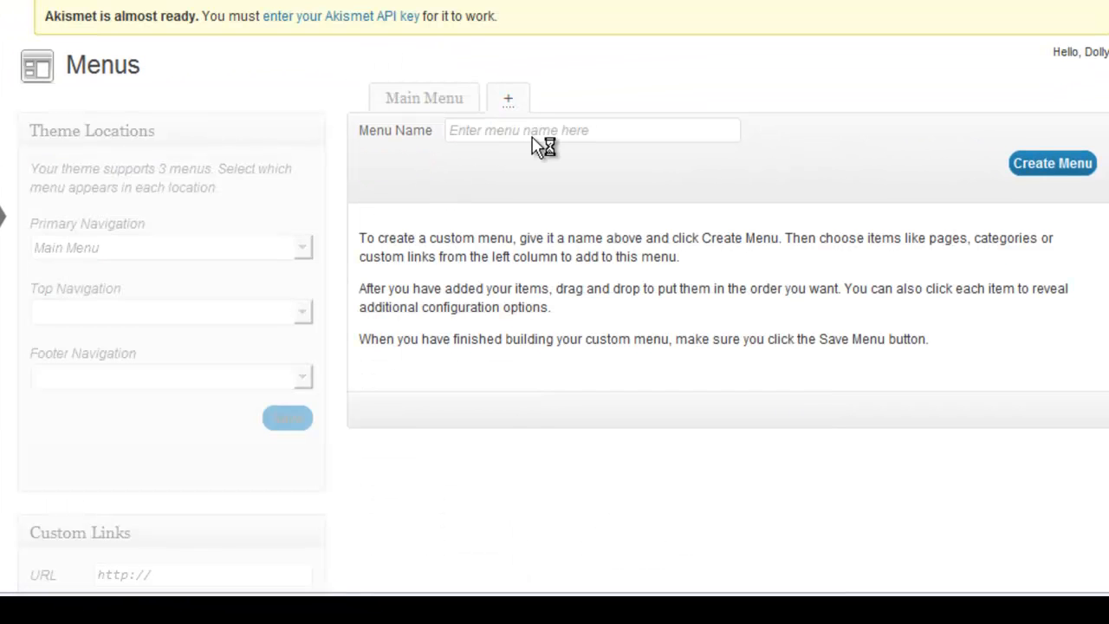
pyautogui.click(509, 149)
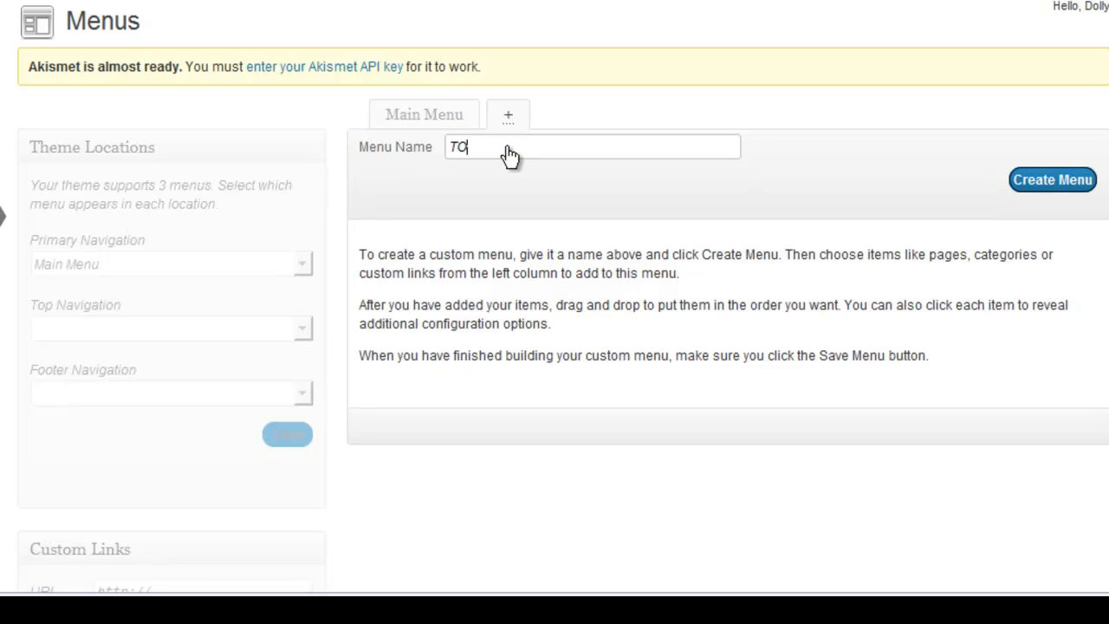
pyautogui.write('Top Menu')
pyautogui.scroll(-2, 509, 149)
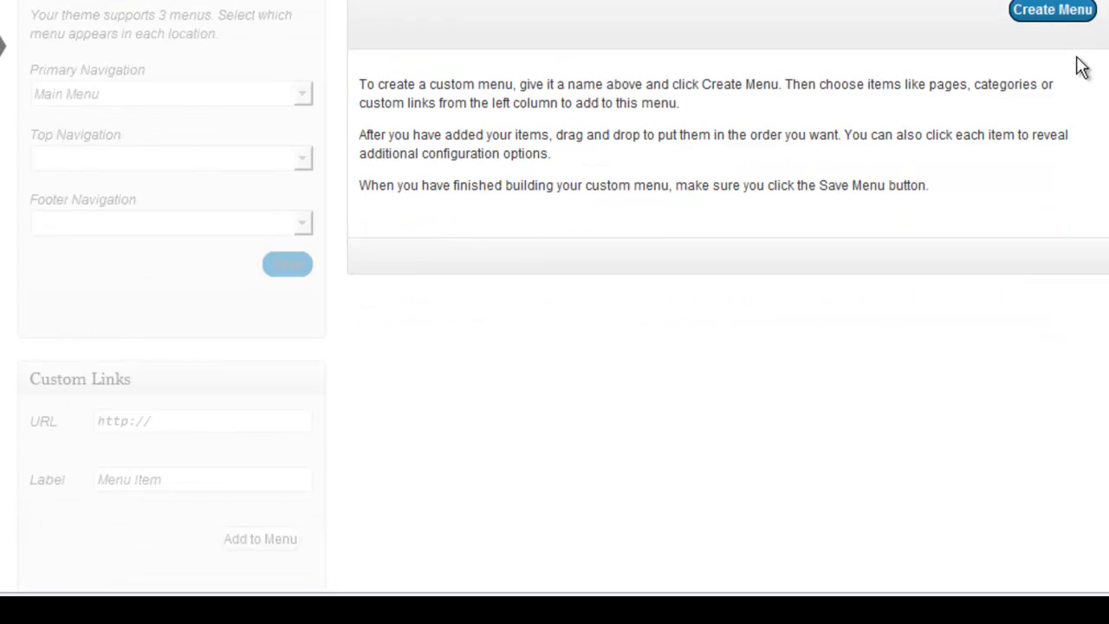
pyautogui.click(1050, 12)
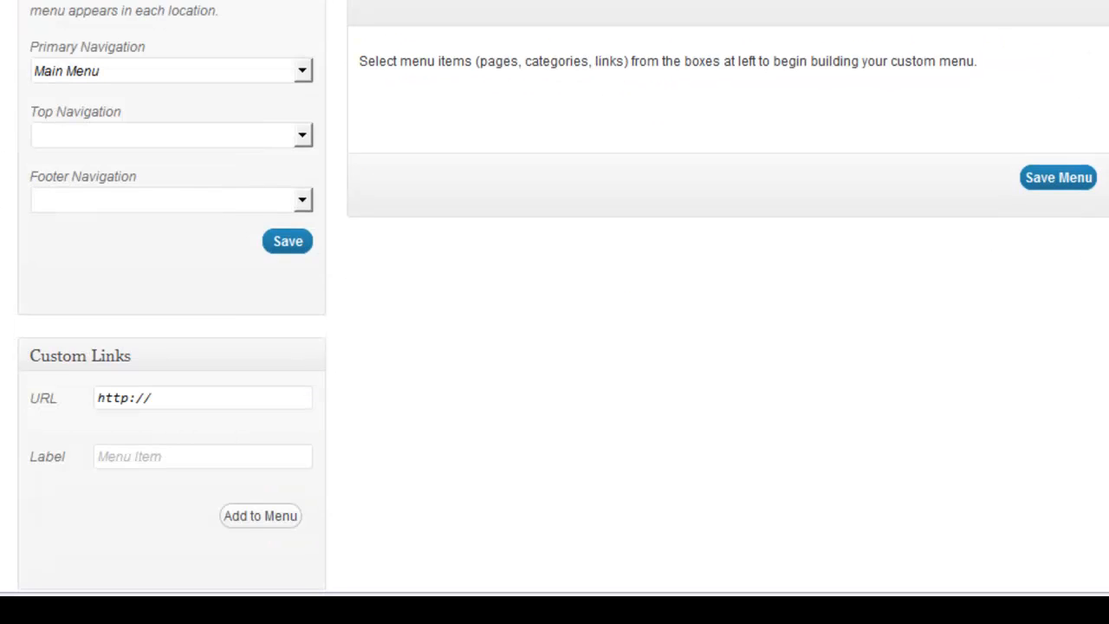
pyautogui.scroll(1, 554, 297)
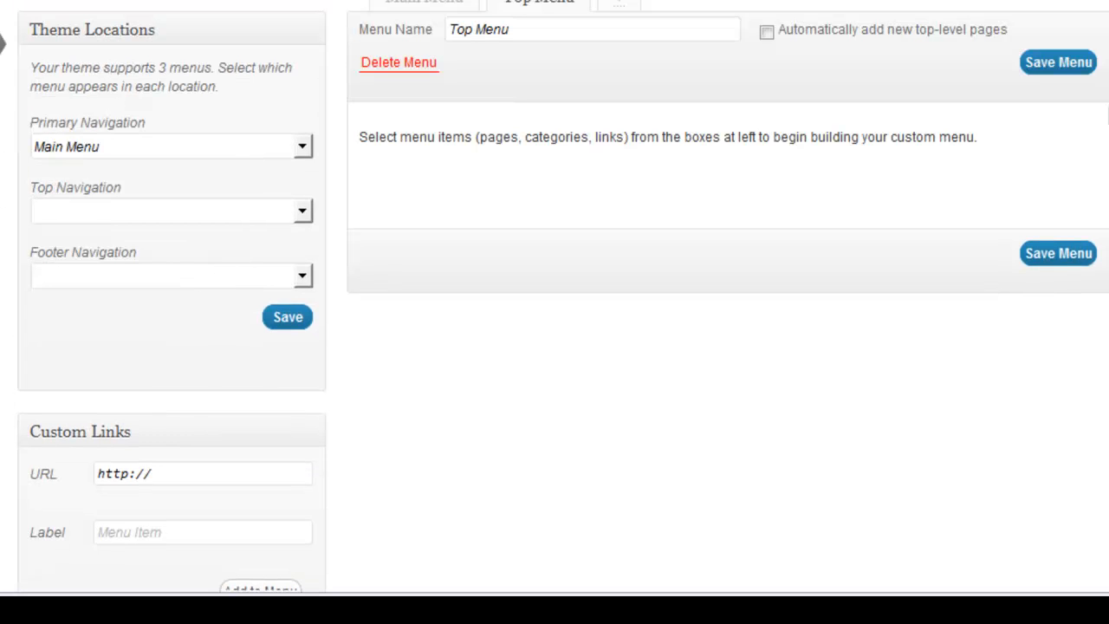
pyautogui.click(279, 213)
pyautogui.click(208, 272)
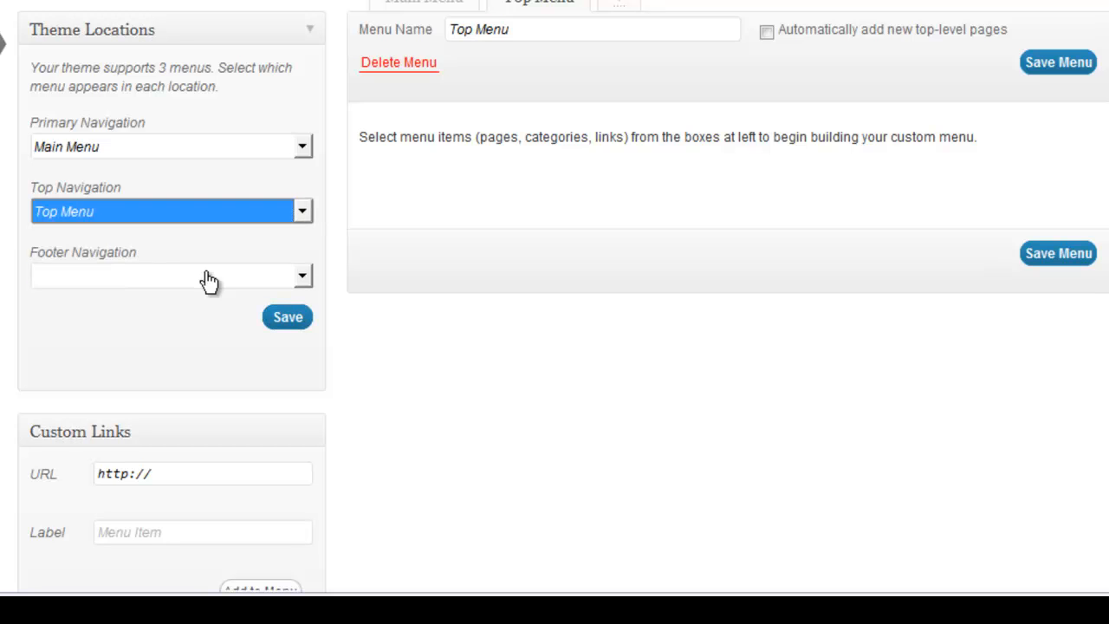
# - Add a custom link labelled 'Publish on the Kindle' to the menu
pyautogui.scroll(-3, 173, 329)
pyautogui.click(152, 236)
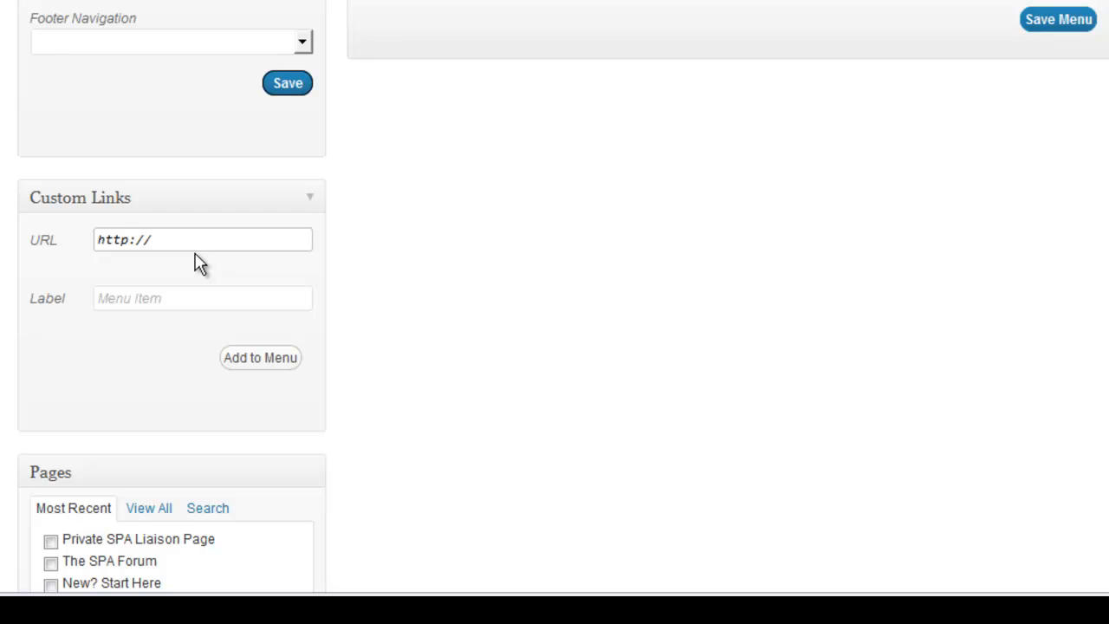
pyautogui.write('KDP.Amazon.com')
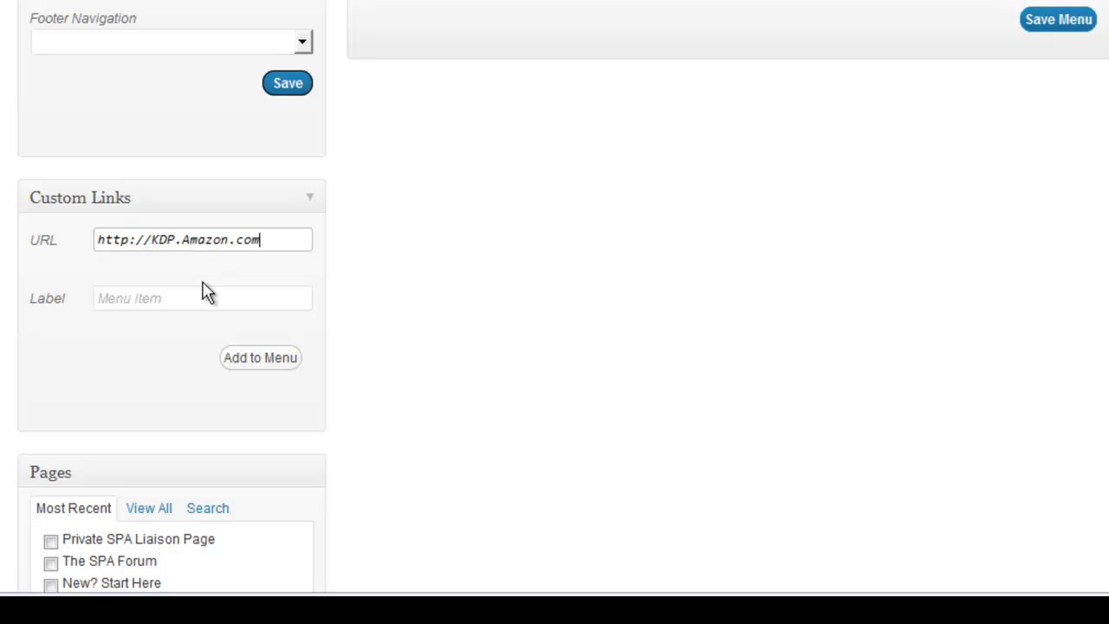
pyautogui.click(204, 297)
pyautogui.write('Amazon')
pyautogui.hotkey('ctrl', 'a')
pyautogui.write('Pu')
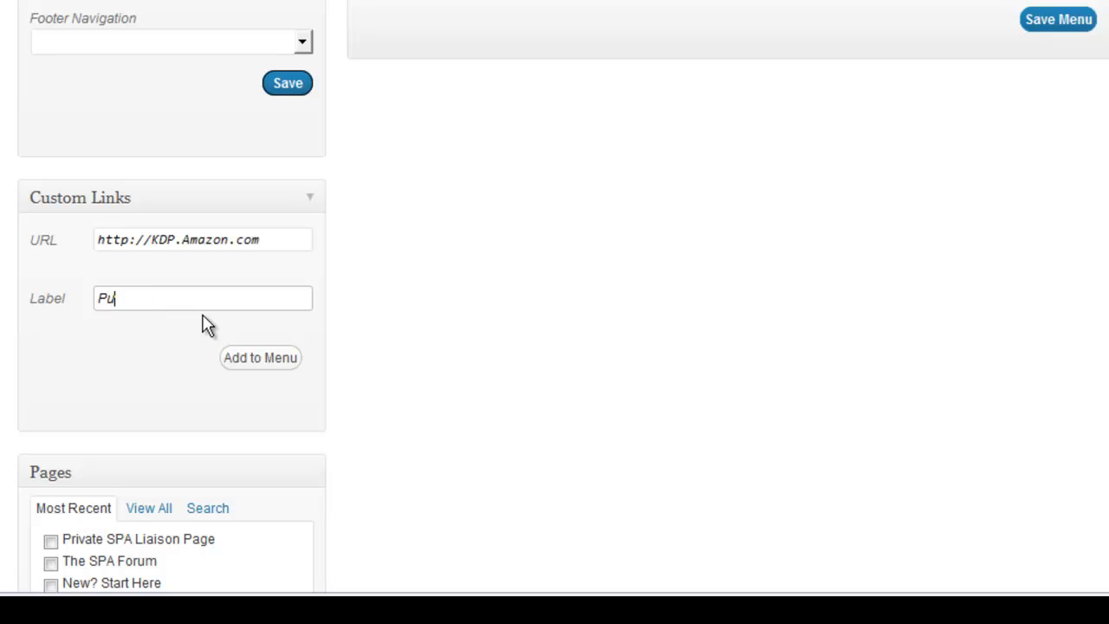
pyautogui.write('blish on the Kindle')
pyautogui.click(246, 361)
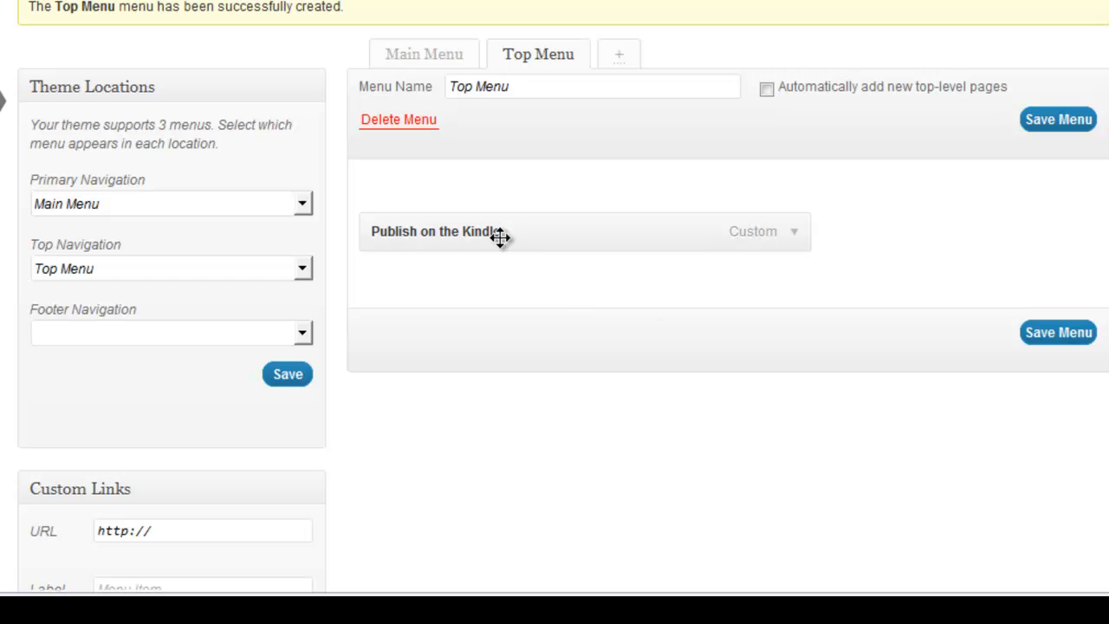
# - Add The SPA Forum, Amazon Resources and The Hot Tub pages to the menu
pyautogui.scroll(-6, 631, 433)
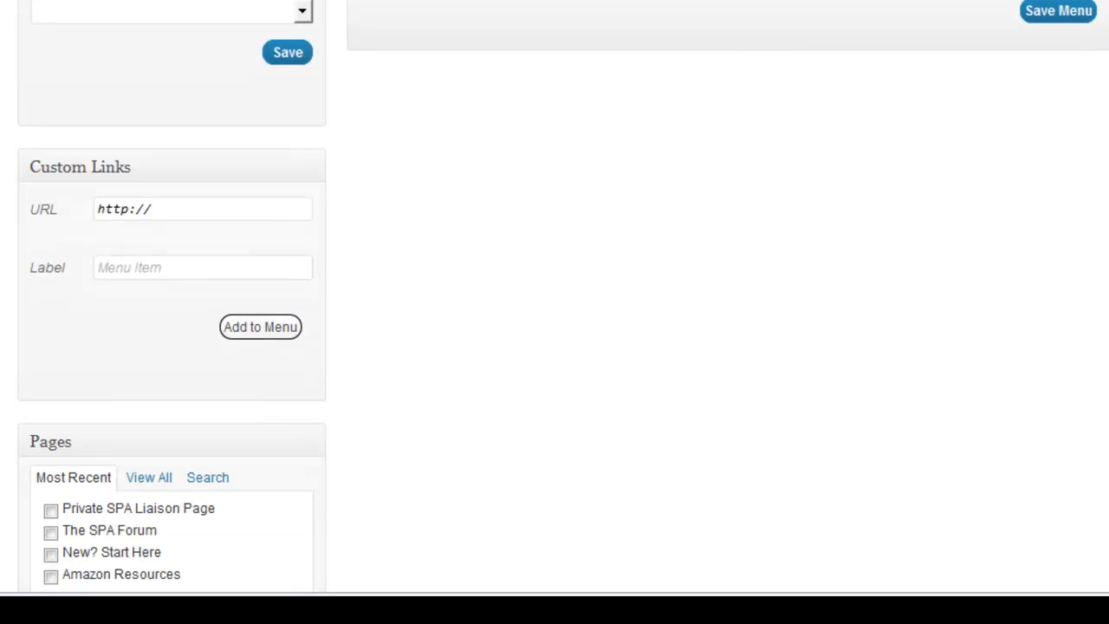
pyautogui.click(50, 296)
pyautogui.click(51, 341)
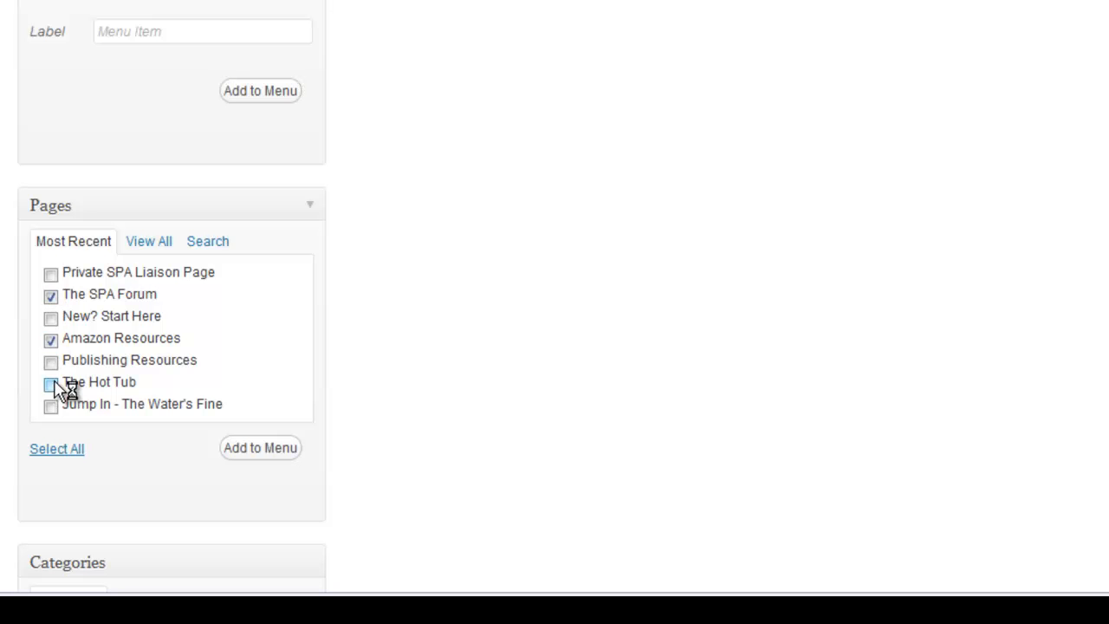
pyautogui.click(50, 384)
pyautogui.click(265, 451)
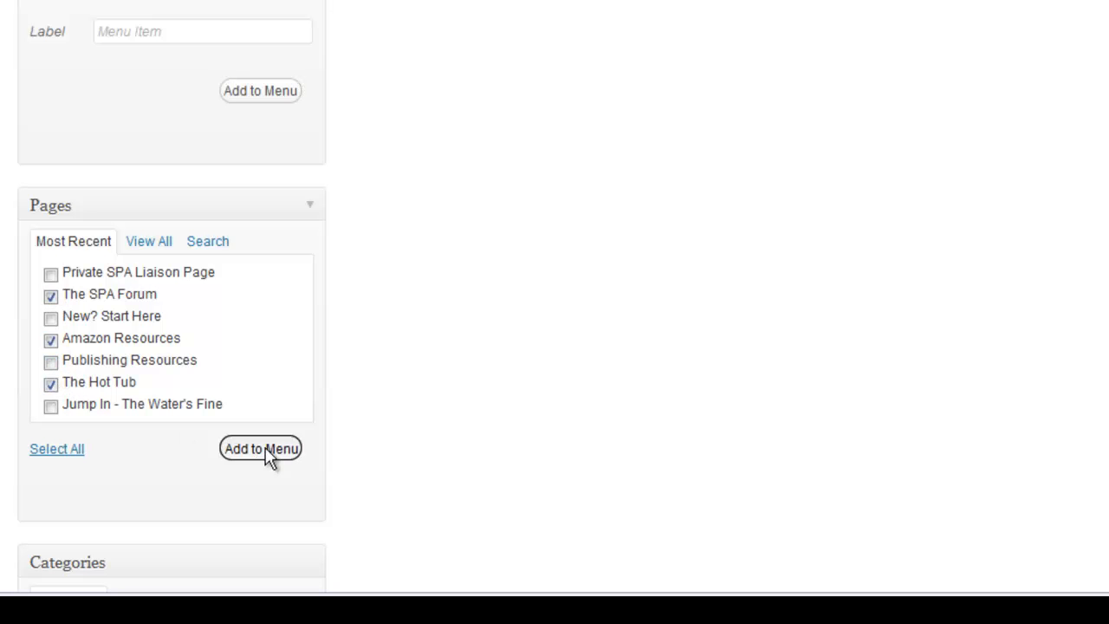
# - Add the Step 5 - Marketing category and rename its navigation label to Marketing Tips
pyautogui.scroll(-5, 555, 312)
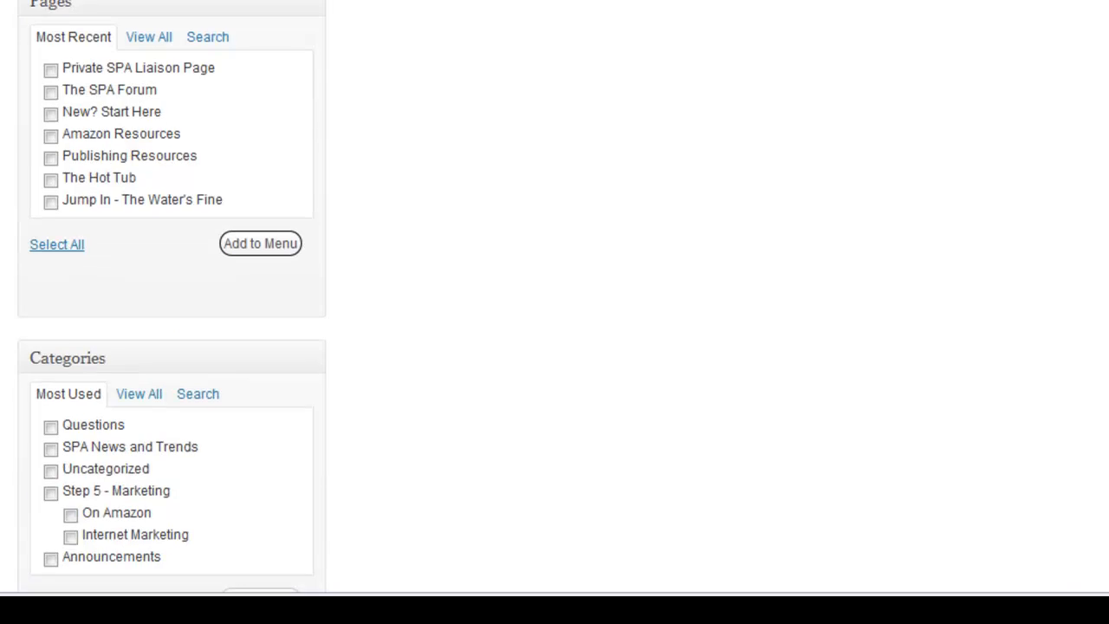
pyautogui.click(50, 298)
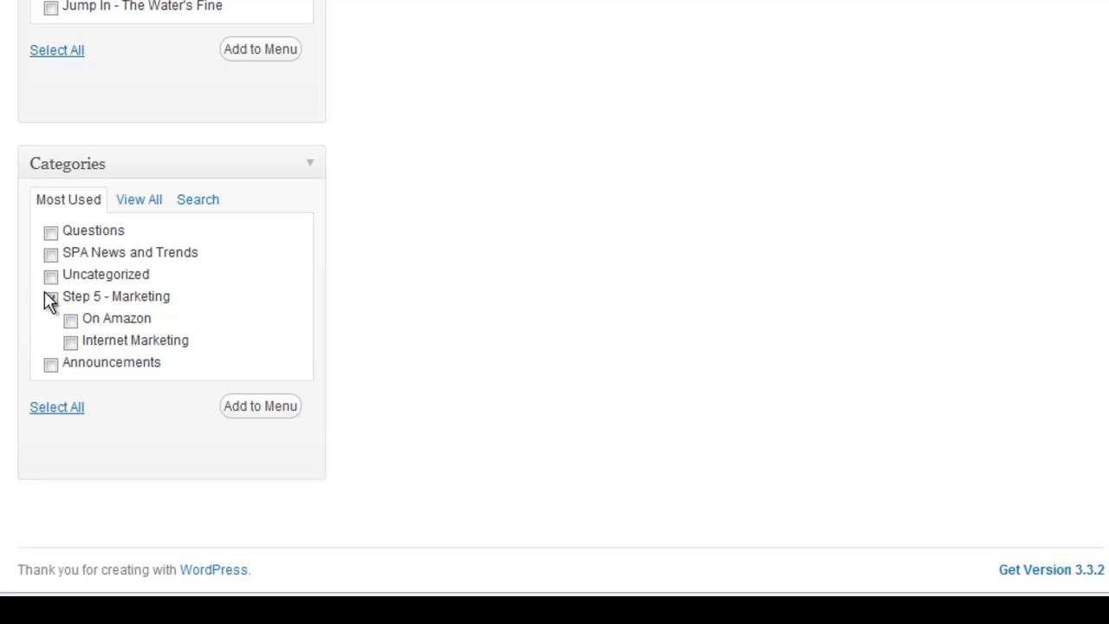
pyautogui.click(264, 406)
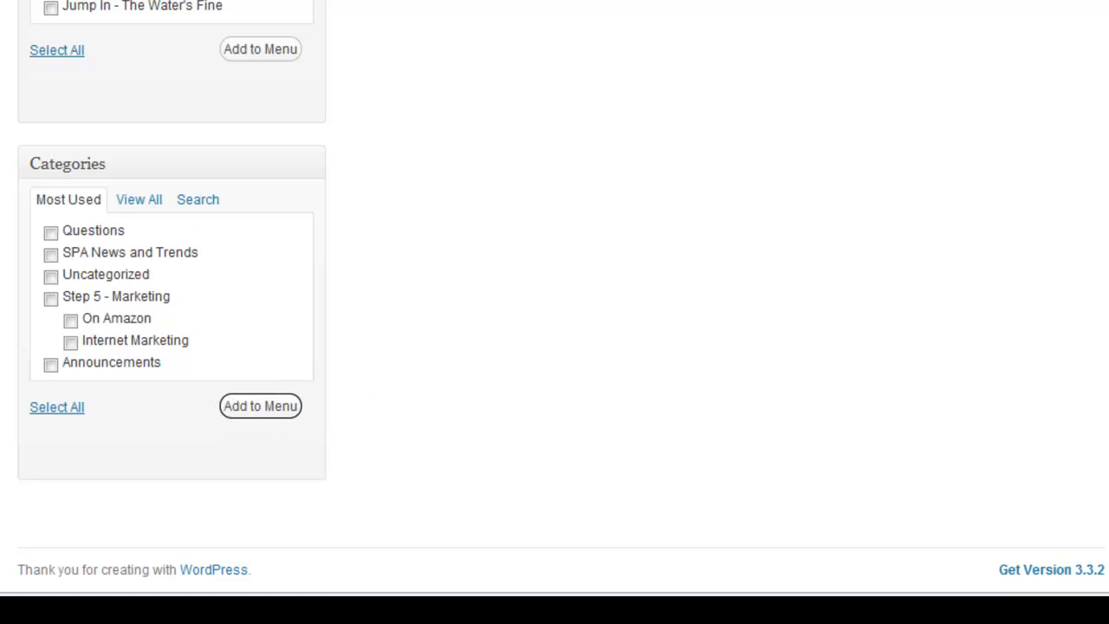
pyautogui.scroll(10, 1079, 398)
pyautogui.click(794, 359)
pyautogui.moveTo(511, 423); pyautogui.dragTo(341, 421)
pyautogui.write('Marketing Tips')
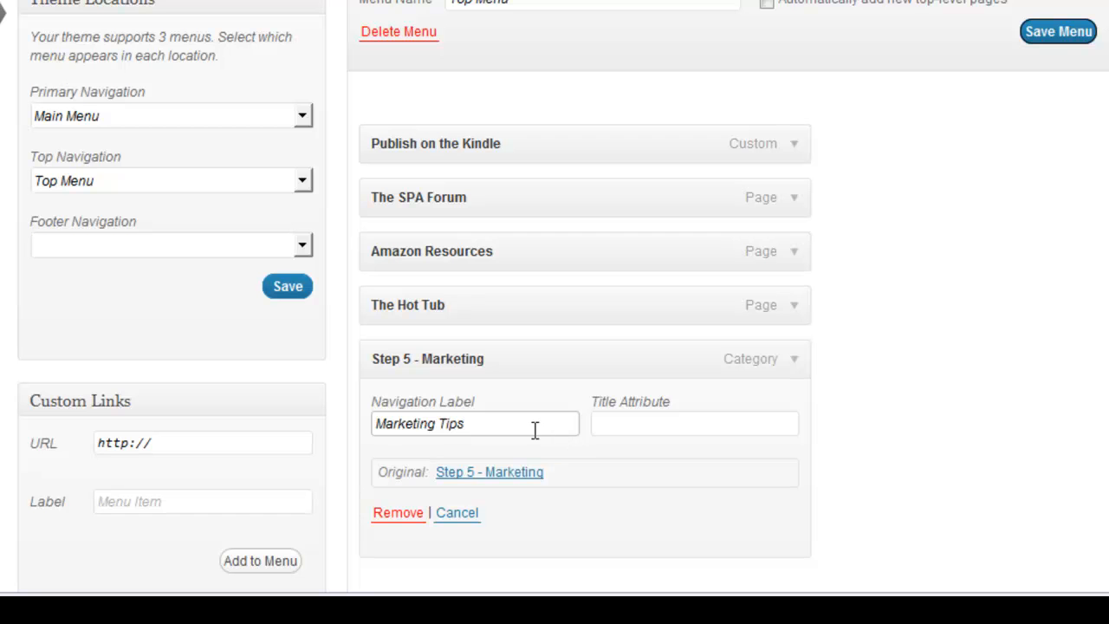
# - Save the Top Menu and follow its Publish on the Kindle link on the live site
pyautogui.click(1056, 39)
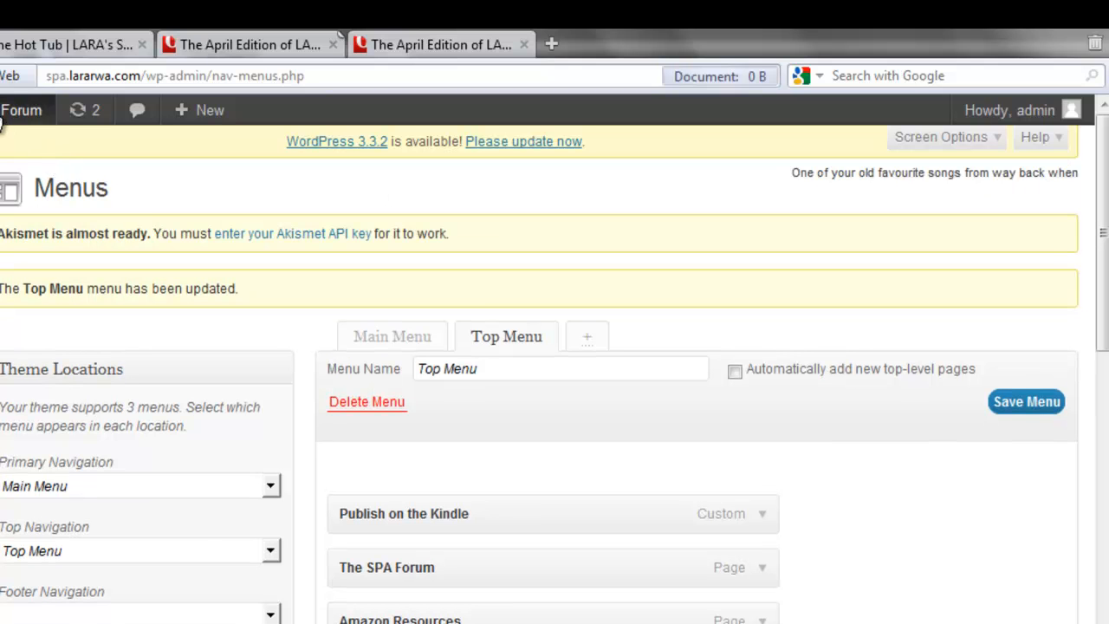
pyautogui.click(4, 116)
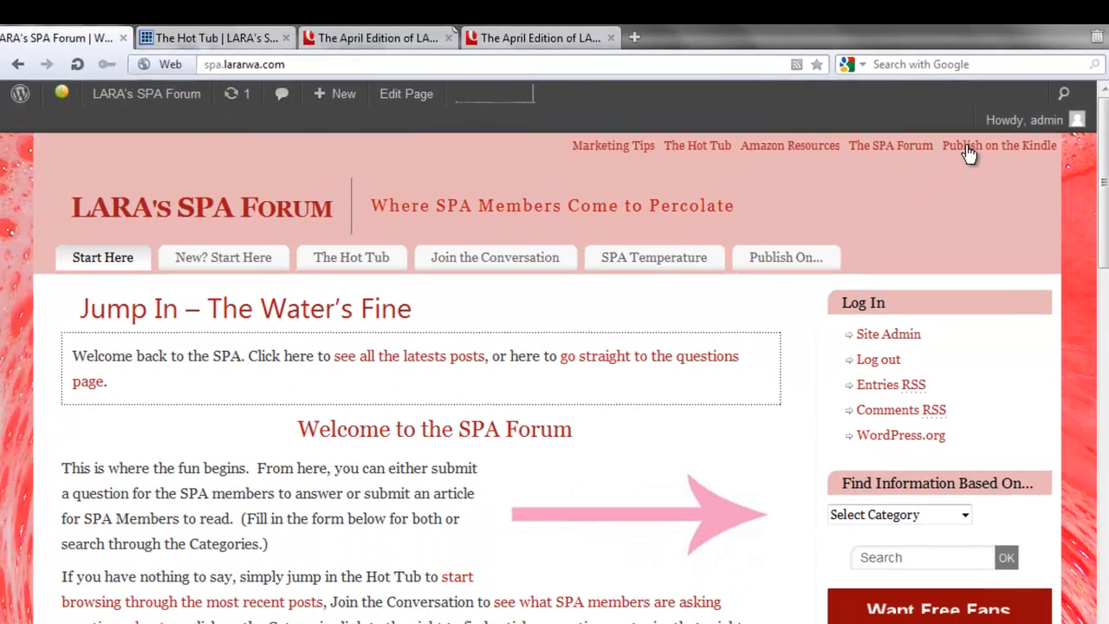
pyautogui.click(939, 169)
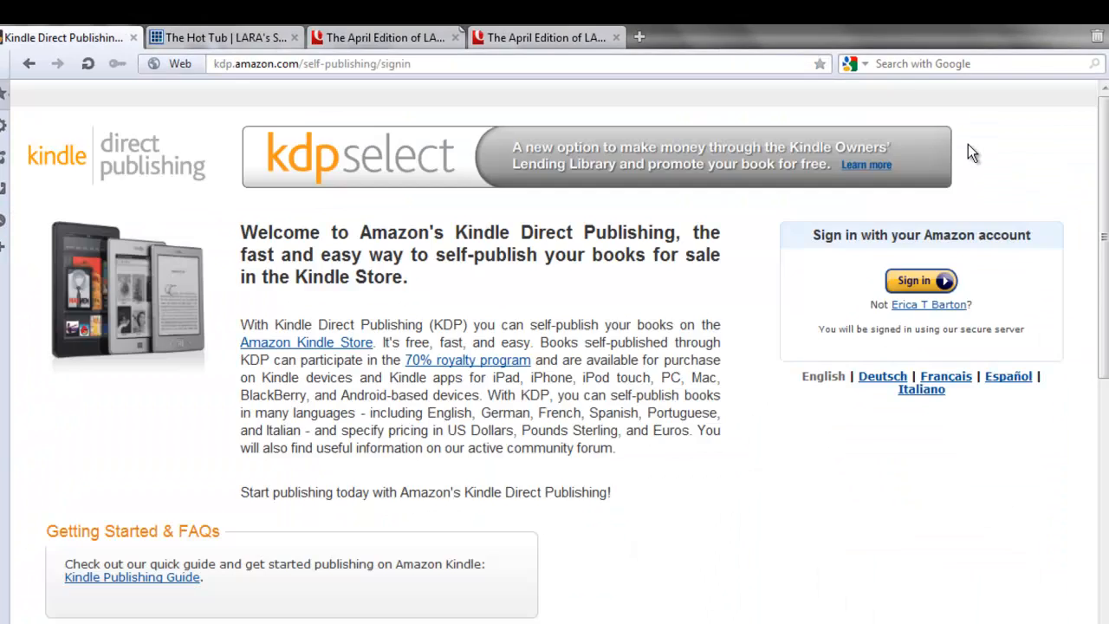
# - Return from the Kindle page to the SPA Forum and then the admin dashboard
pyautogui.moveTo(30, 66); pyautogui.dragTo(143, 103)
pyautogui.moveTo(143, 102)
pyautogui.click(130, 122)
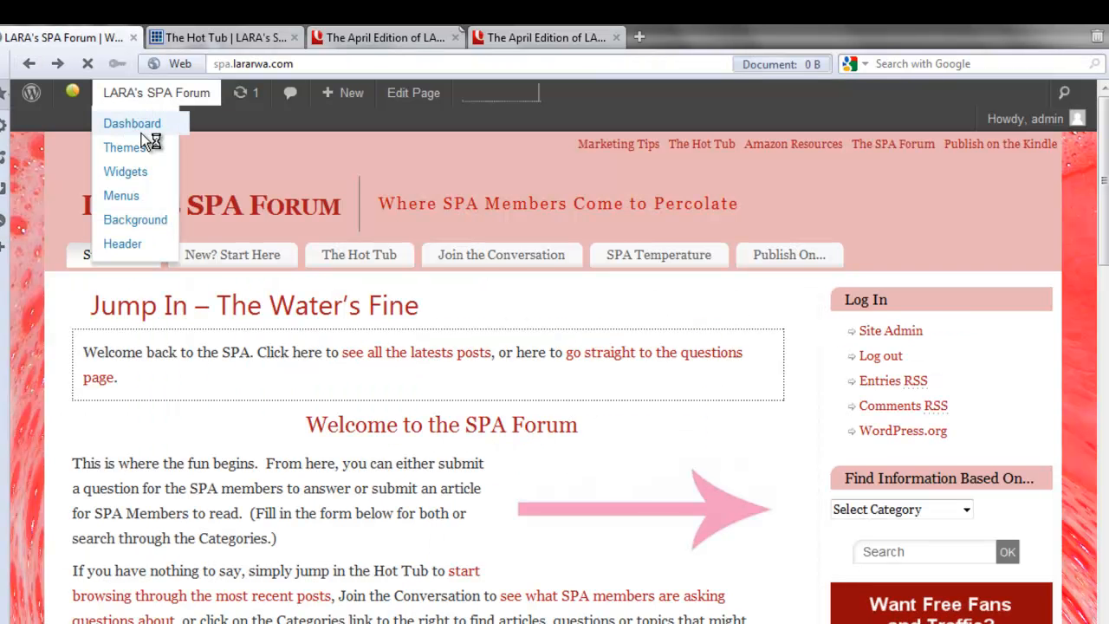
# - Leave the 404 Repair list for TentBlogger's Optimize DB page, which reports 2.2 KB to free
pyautogui.scroll(-3, 90, 275)
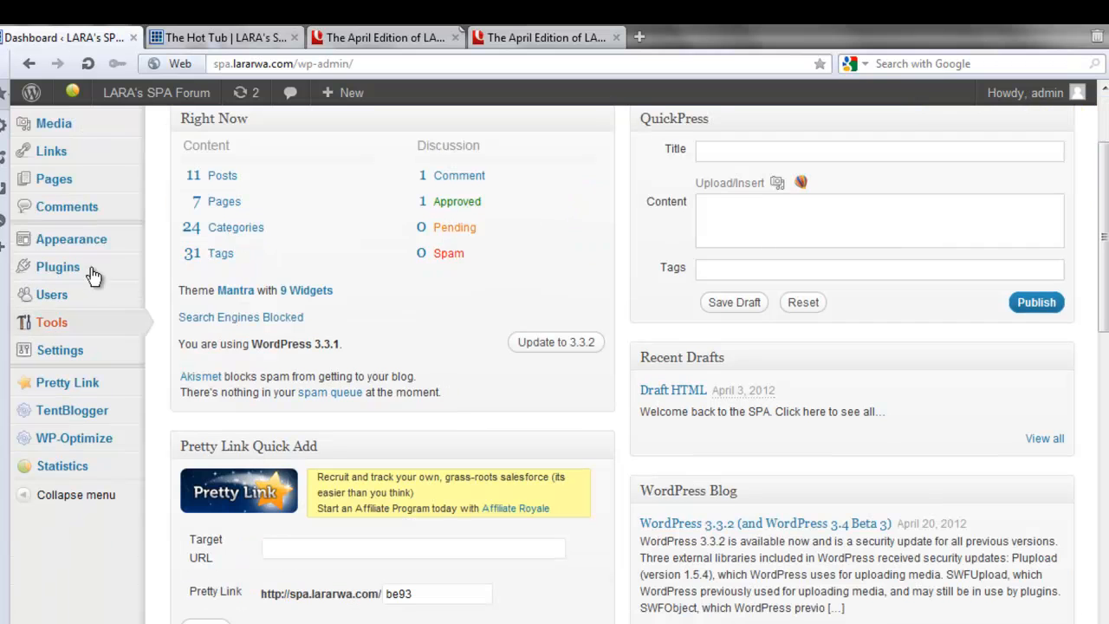
pyautogui.moveTo(111, 247)
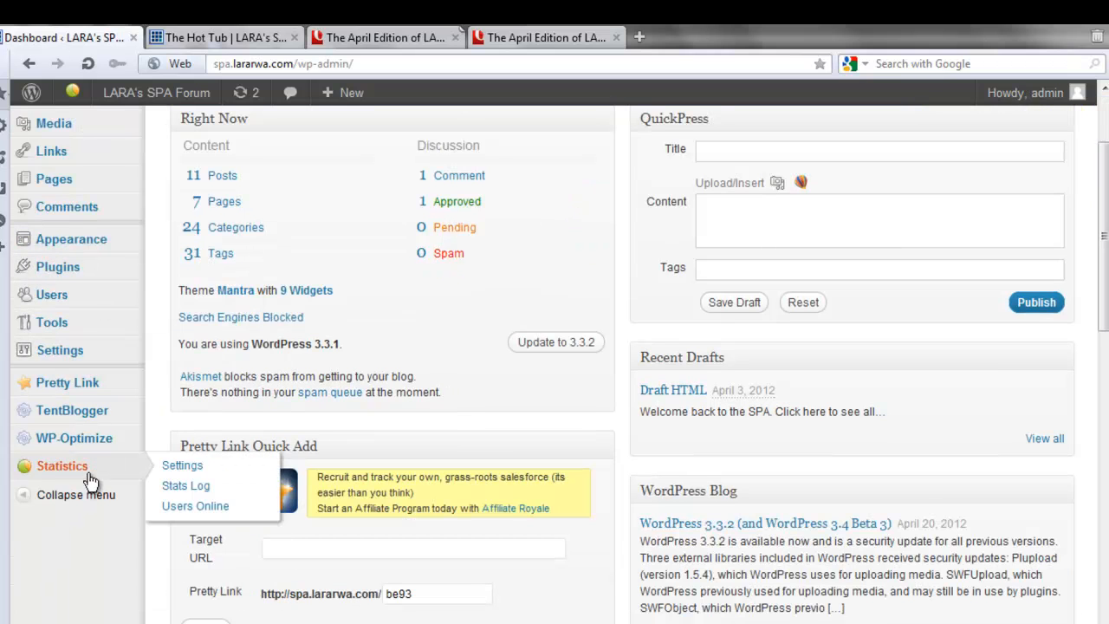
pyautogui.scroll(3, 104, 349)
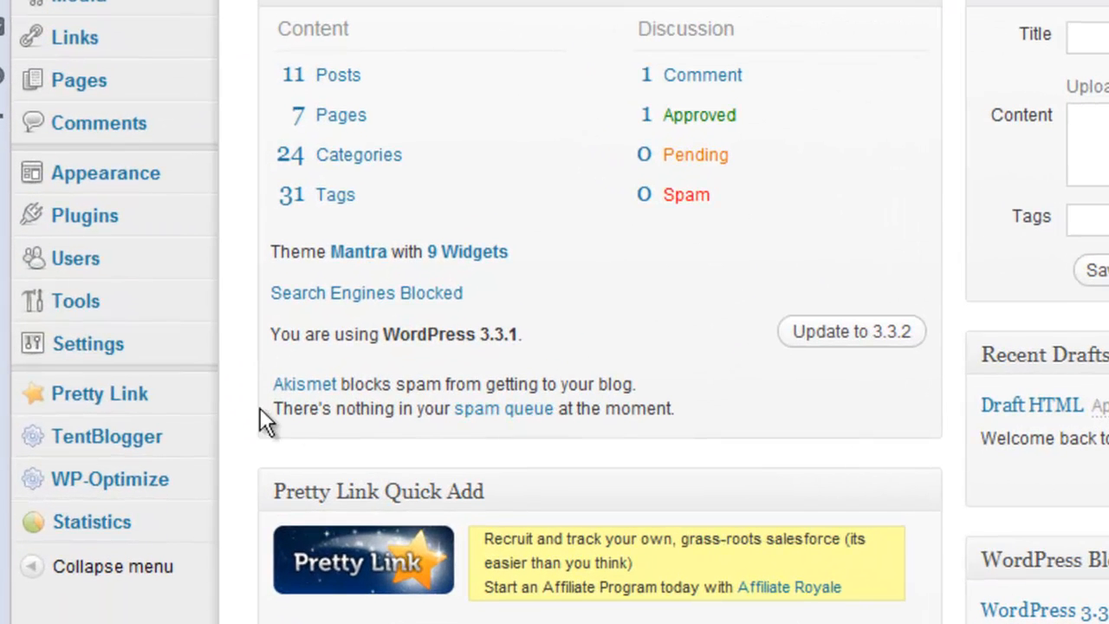
pyautogui.click(144, 442)
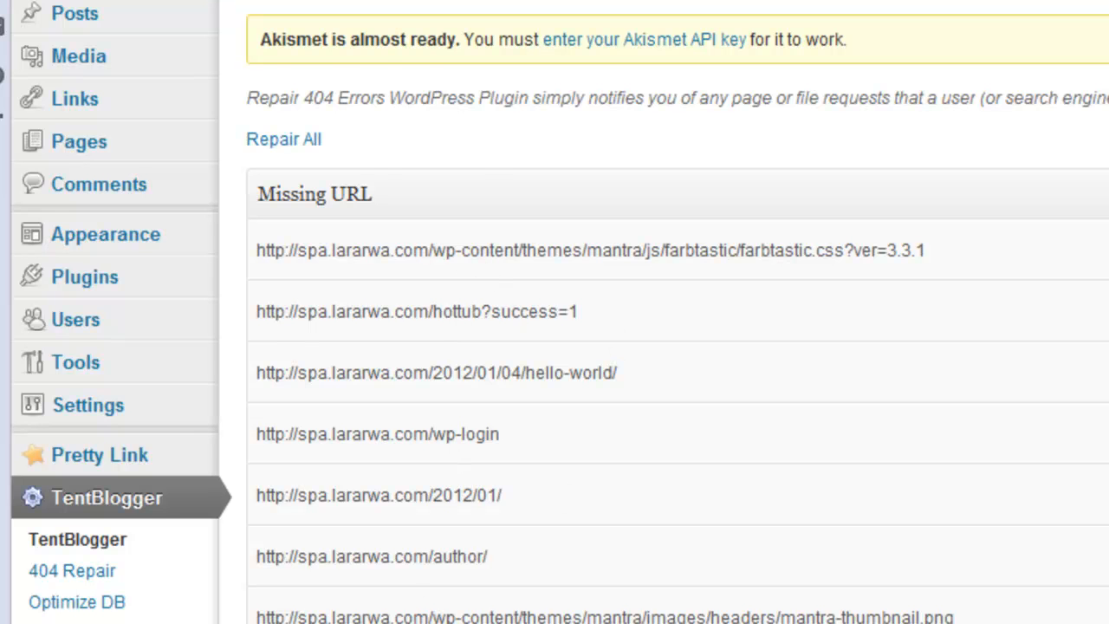
pyautogui.scroll(-3, 554, 346)
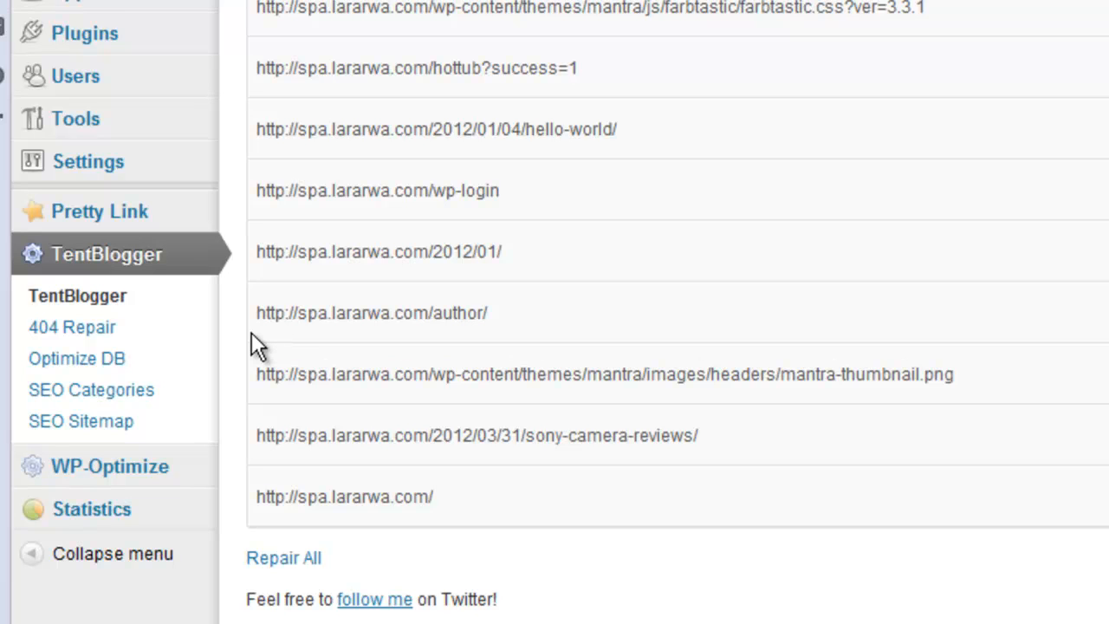
pyautogui.click(77, 359)
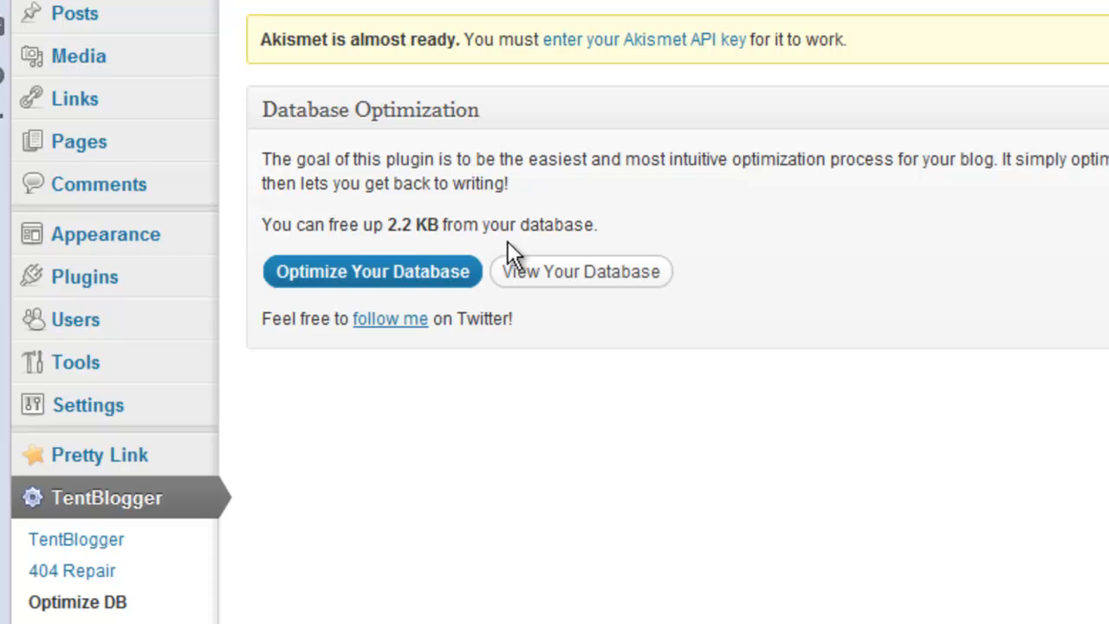
# - Run the TentBlogger database optimization to free the 2.2 KB of overhead
pyautogui.click(433, 275)
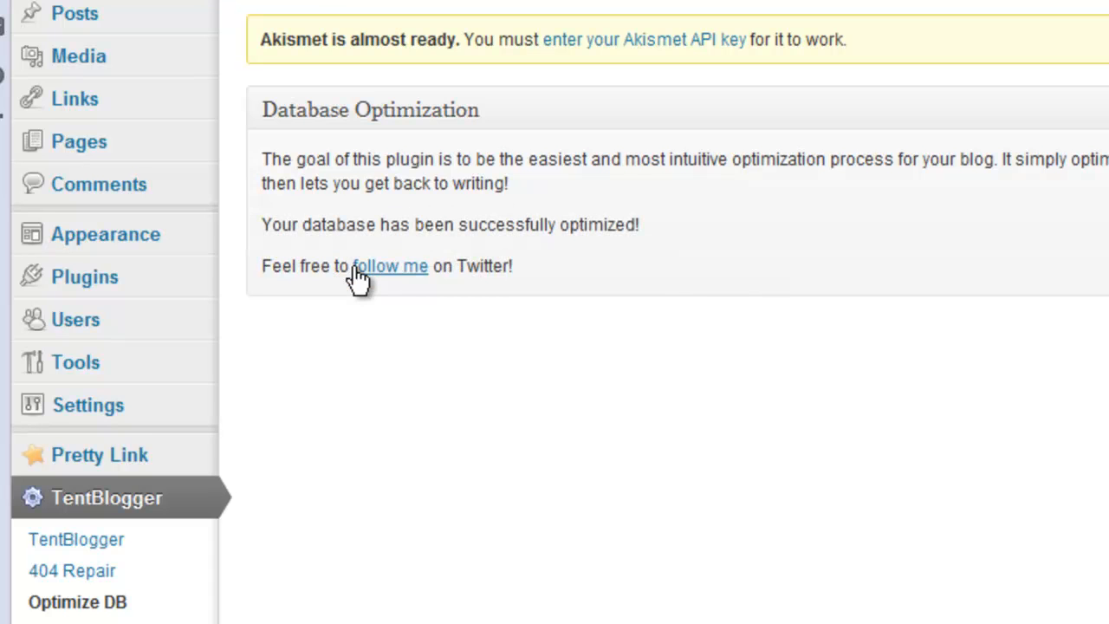
pyautogui.scroll(-1, 292, 495)
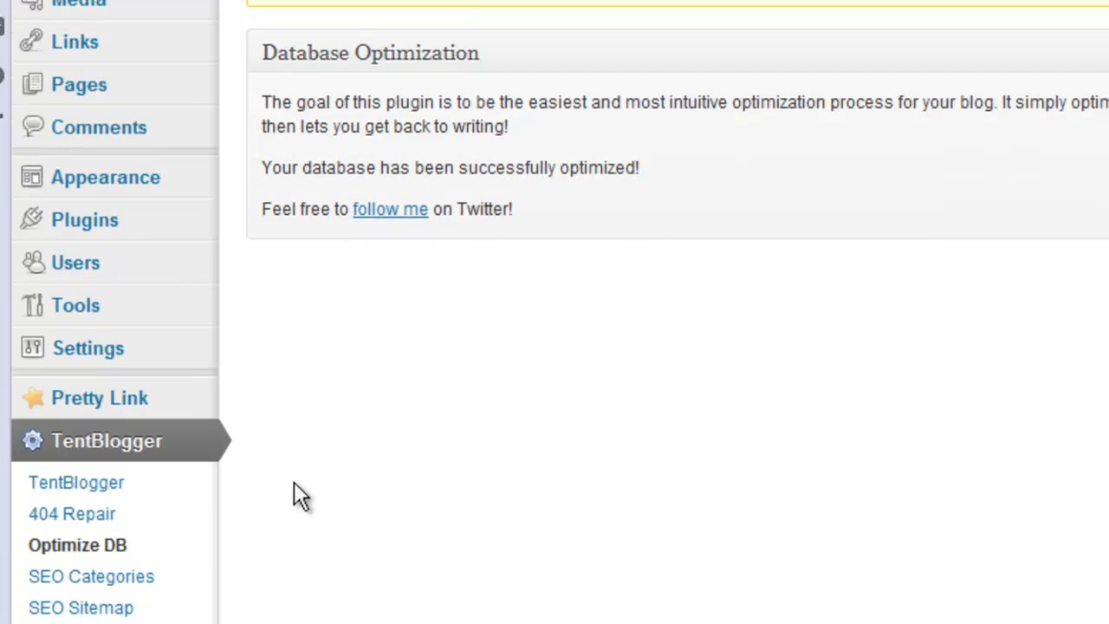
pyautogui.click(110, 576)
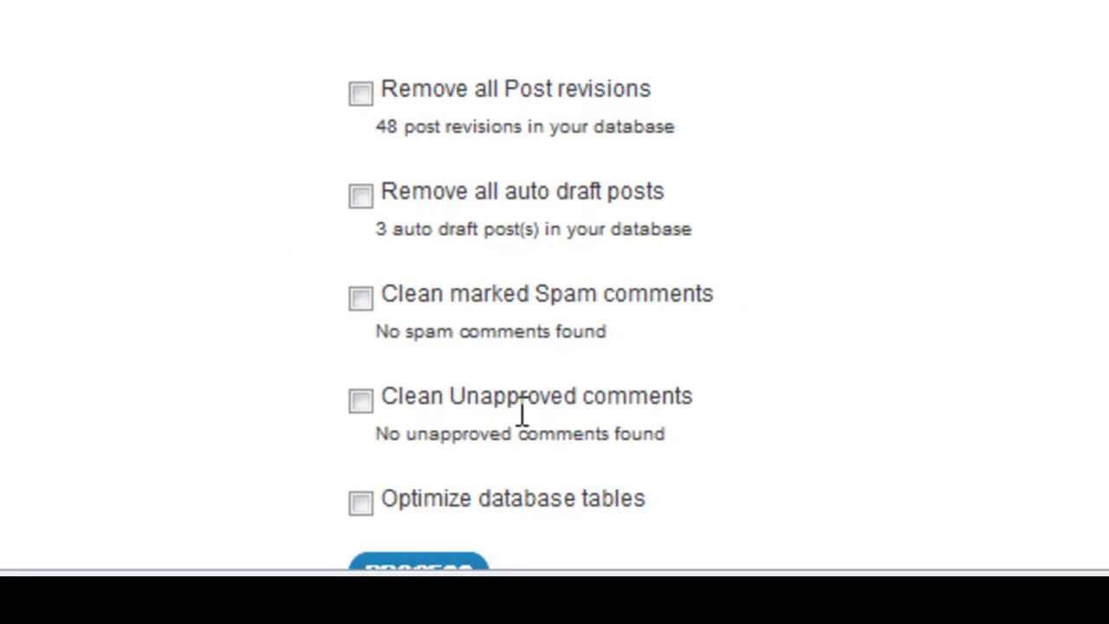
# - Tick WP-Optimize's table optimization, unapproved and spam comment, auto draft and post revision cleanups
pyautogui.click(359, 504)
pyautogui.click(361, 401)
pyautogui.click(360, 298)
pyautogui.click(360, 196)
pyautogui.click(361, 93)
pyautogui.scroll(-5, 588, 19)
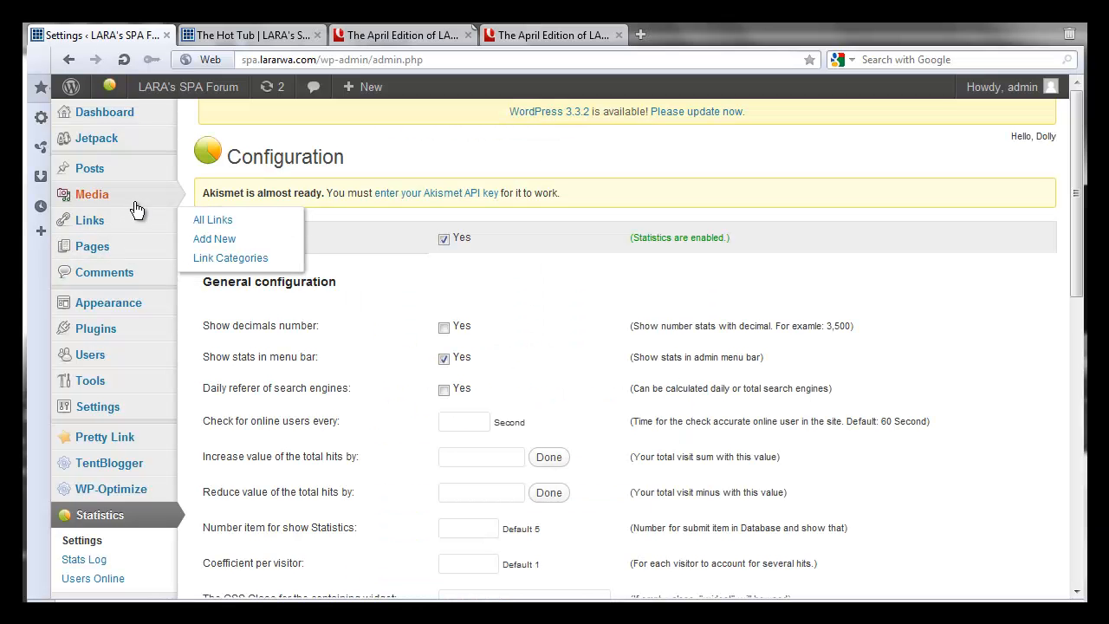
# - Open the Media Library from the Media menu to list the site's six images
pyautogui.moveTo(142, 201)
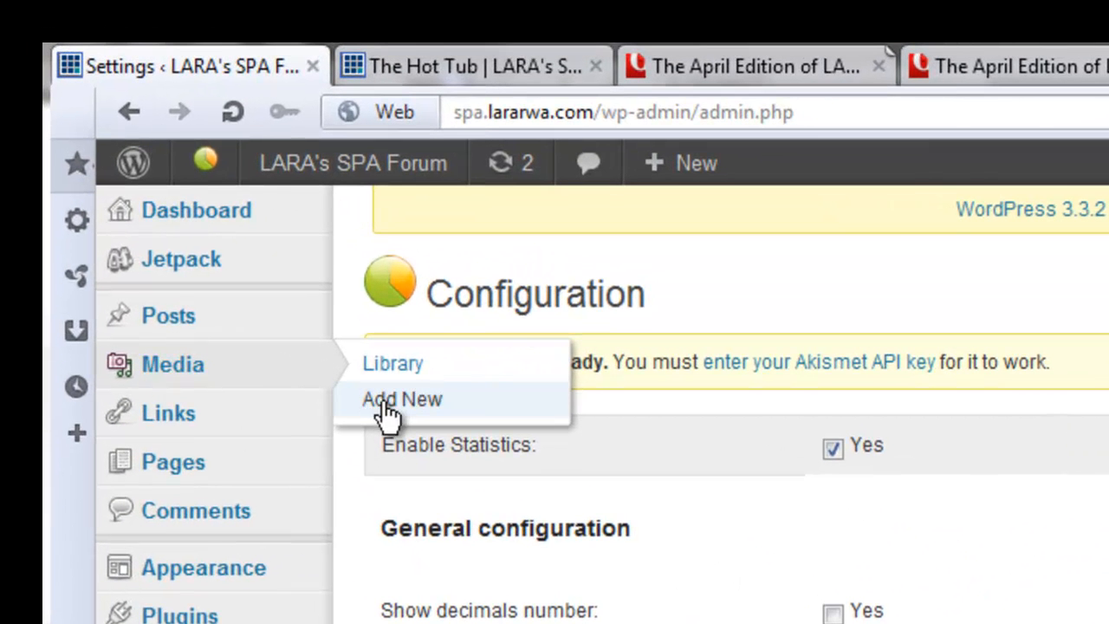
pyautogui.click(470, 401)
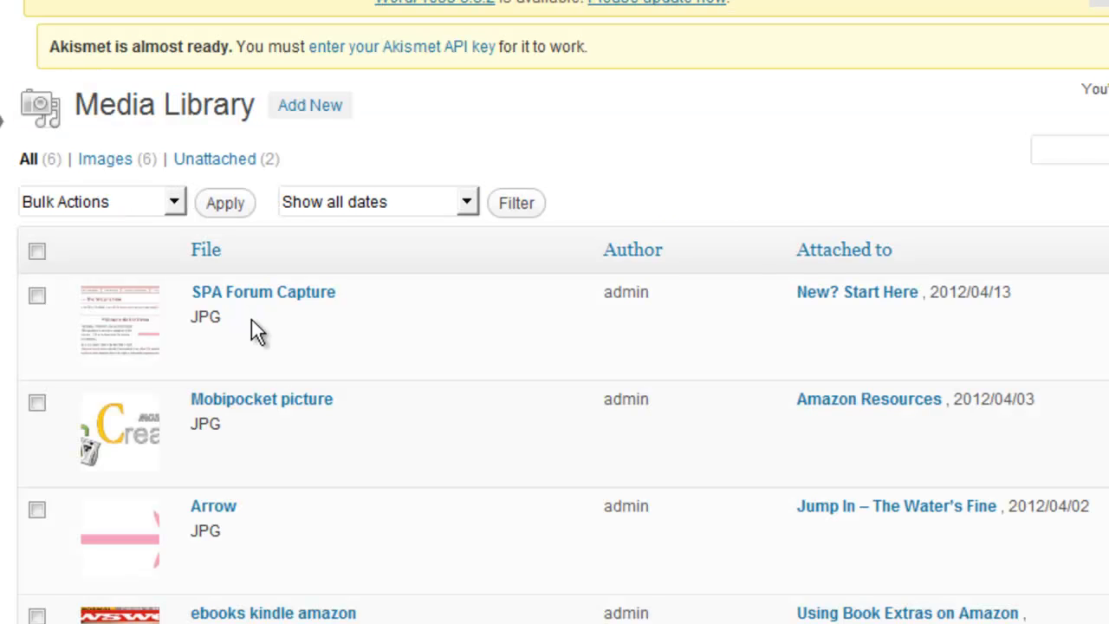
pyautogui.moveTo(284, 352)
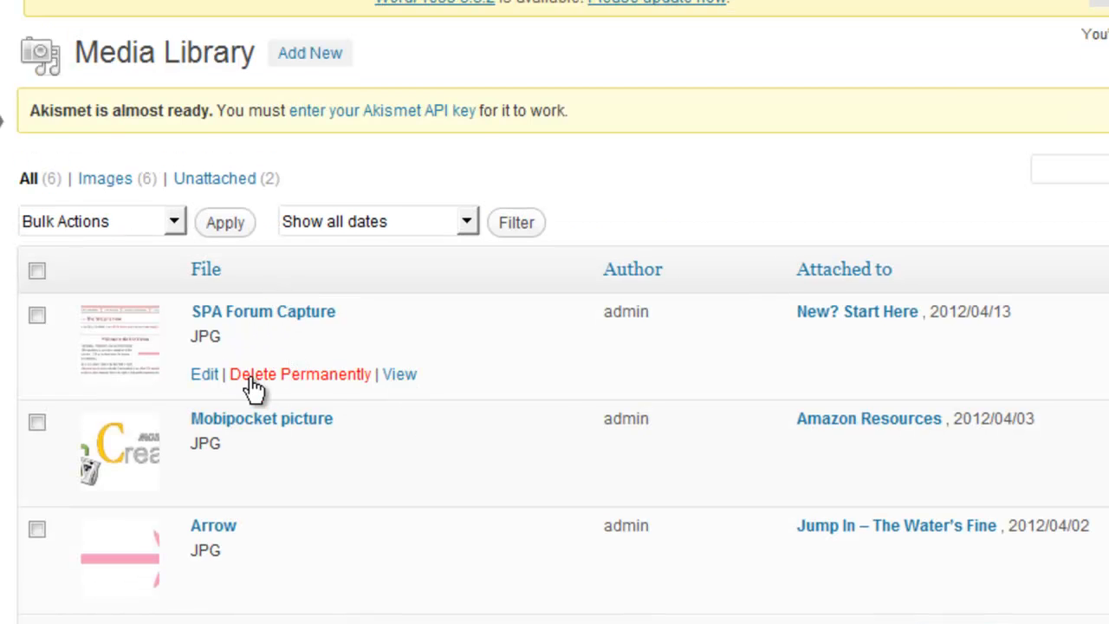
# - Copy the SPA Forum Capture image's File URL and start a new Pretty Link
pyautogui.click(125, 315)
pyautogui.scroll(-5, 1, 120)
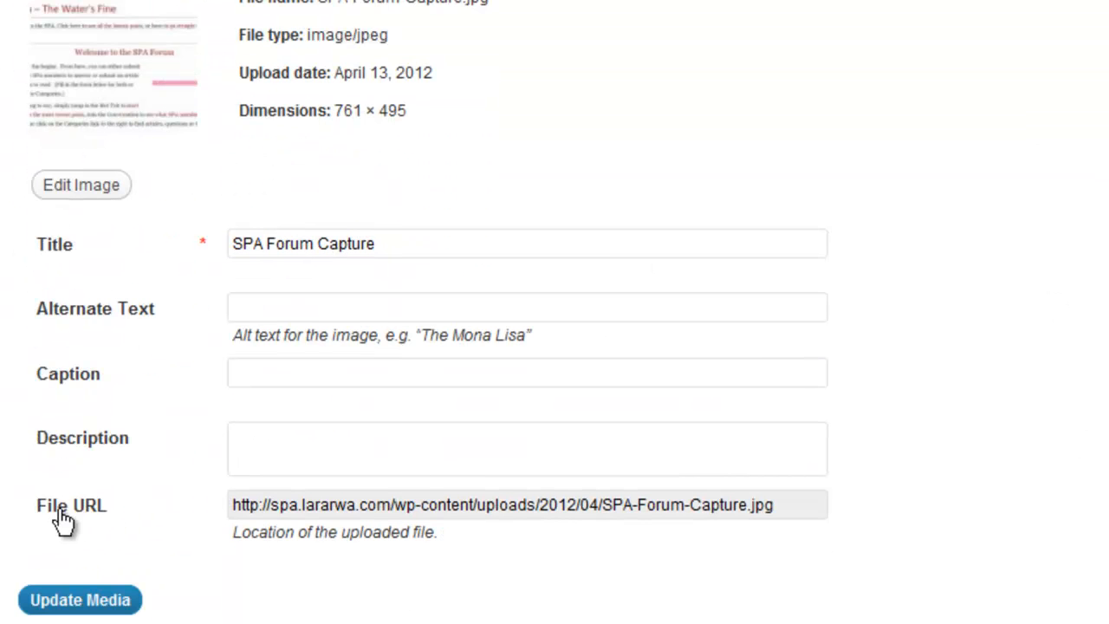
pyautogui.click(395, 507)
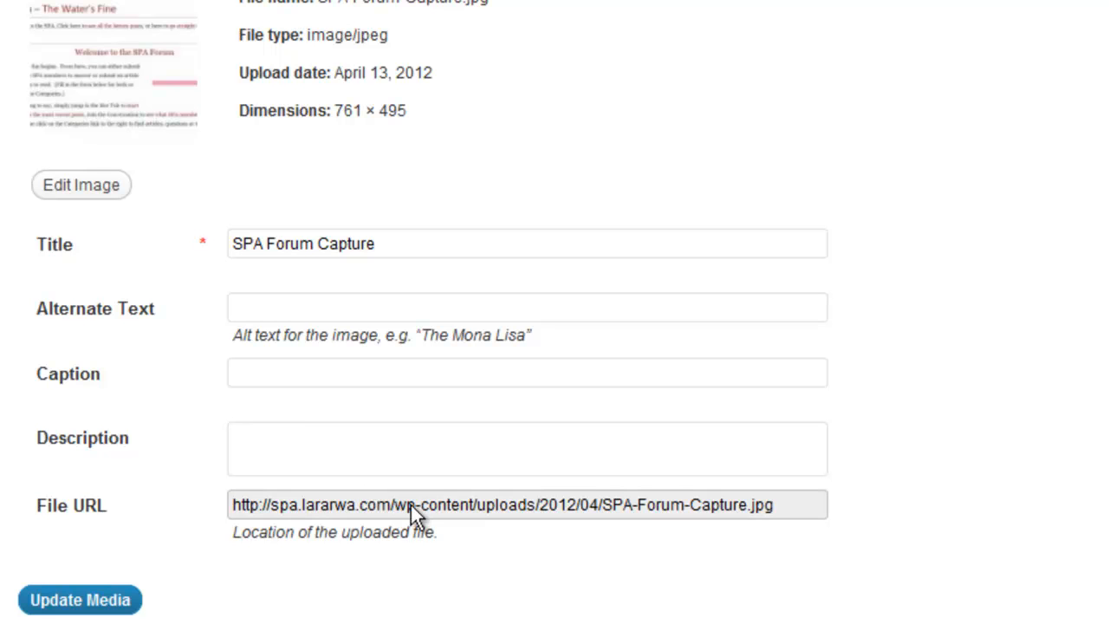
pyautogui.tripleClick(410, 508)
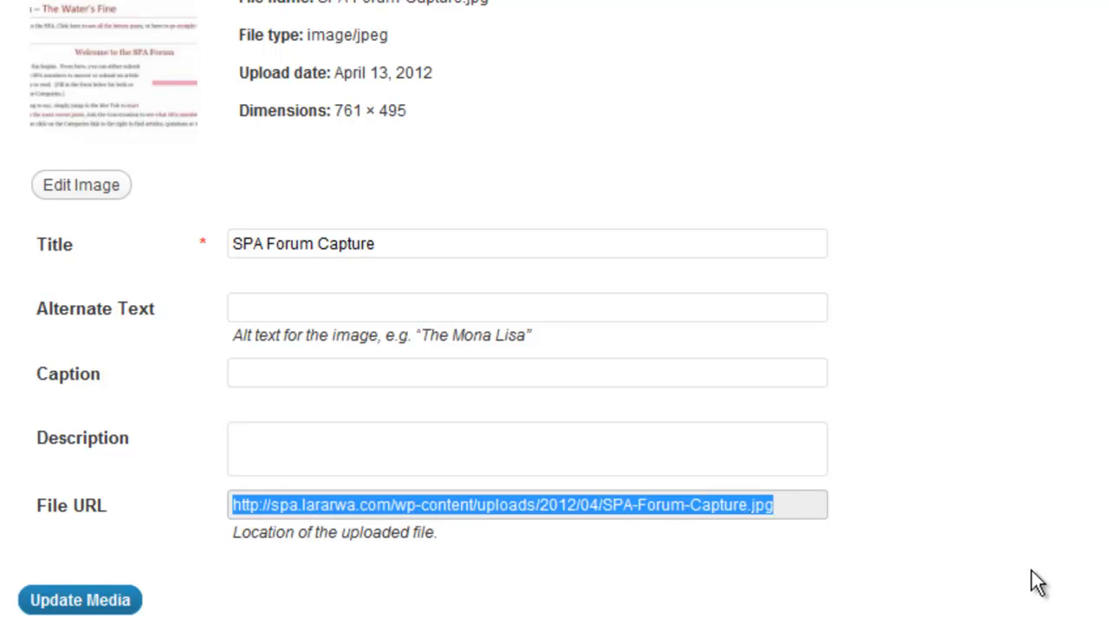
pyautogui.scroll(5, 724, 333)
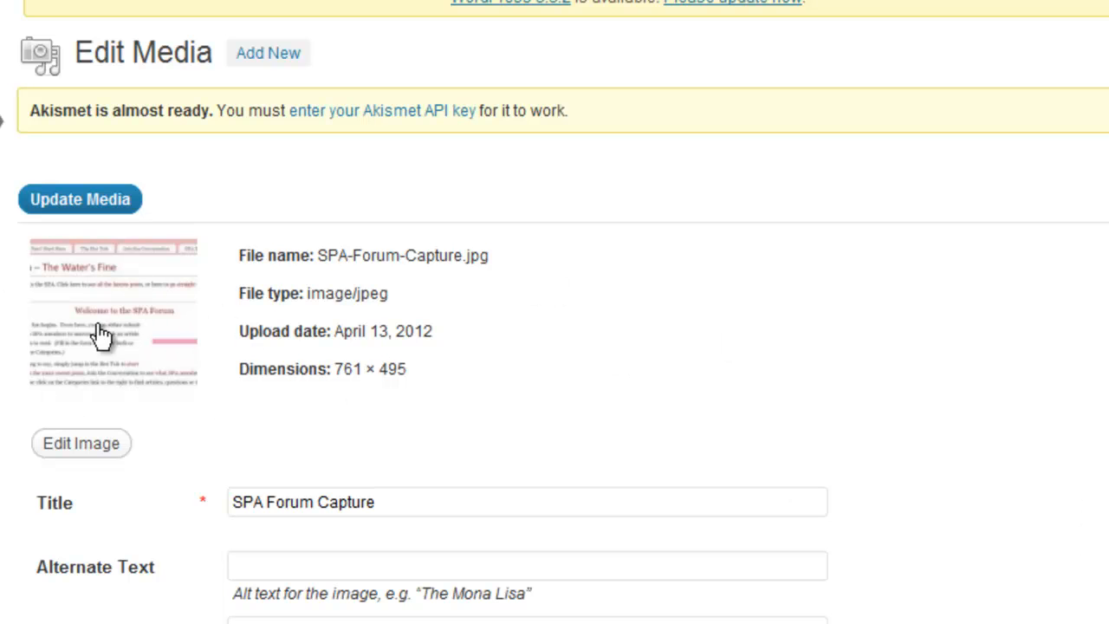
pyautogui.scroll(-3, 751, 394)
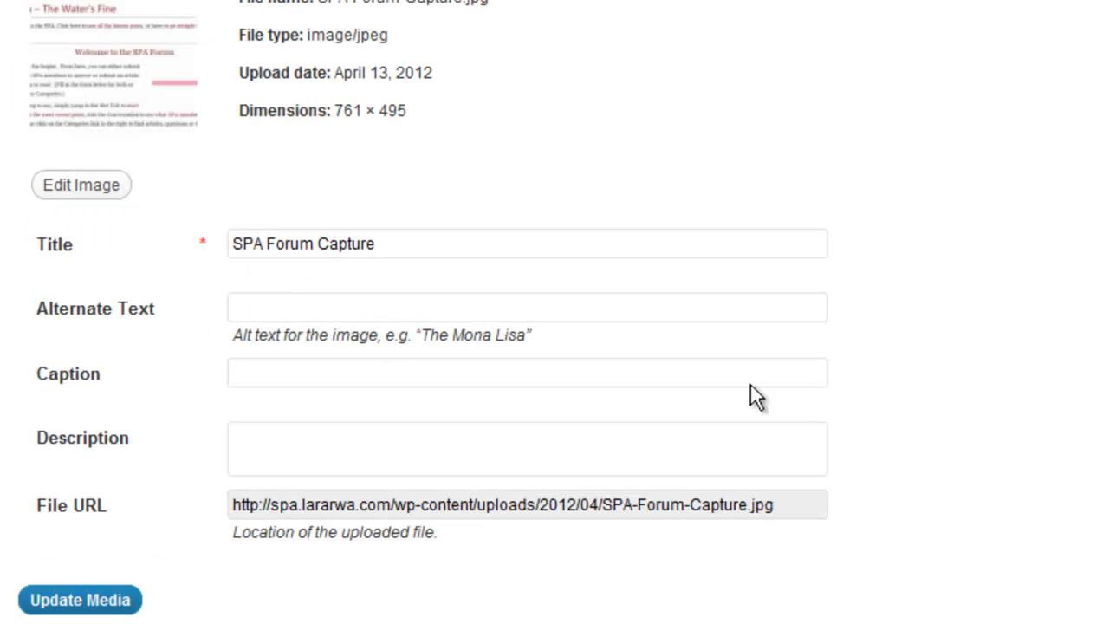
pyautogui.rightClick(454, 508)
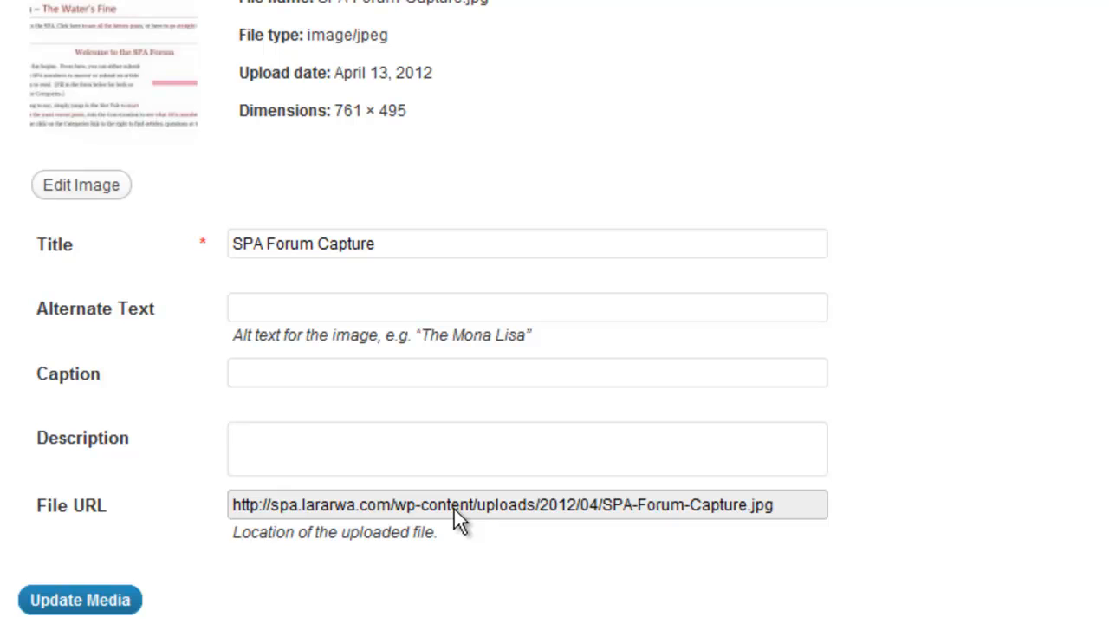
pyautogui.tripleClick(453, 505)
pyautogui.hotkey('ctrl', 'c')
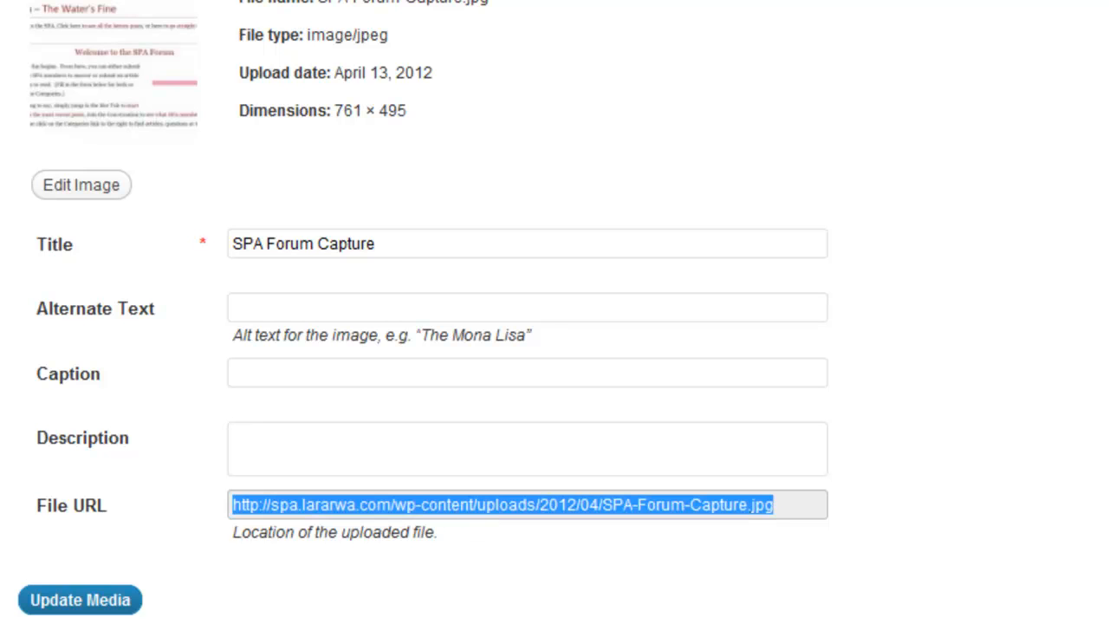
pyautogui.click(39, 330)
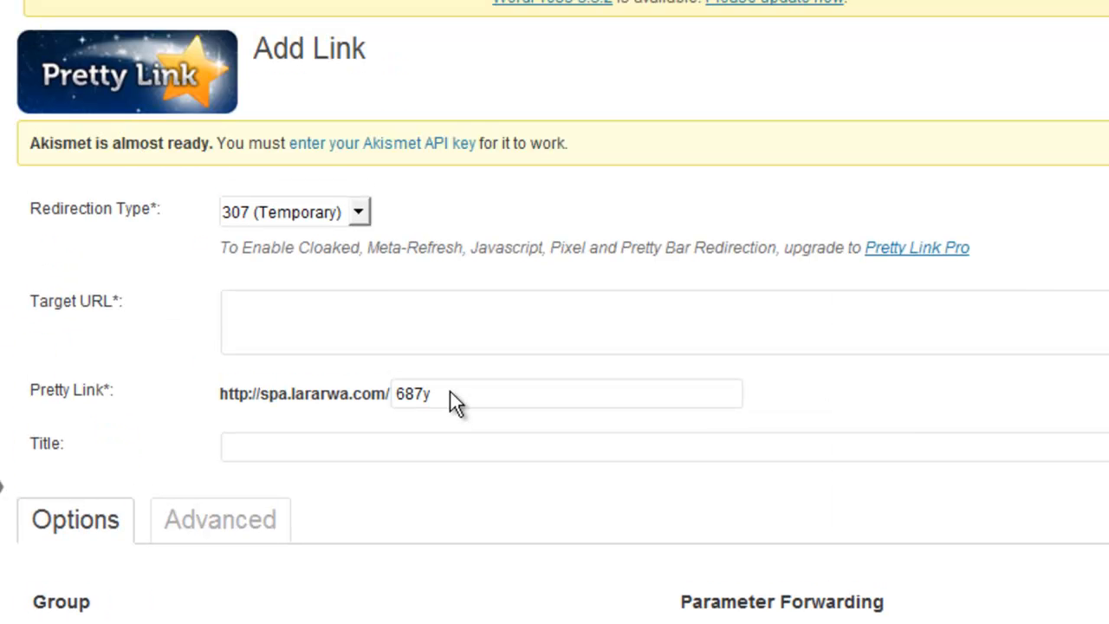
# - Paste the SPA-Forum-Capture.jpg URL as Target URL, trying slugs picture, file, smashwordsguide, then clearing it
pyautogui.click(385, 308)
pyautogui.hotkey('ctrl', 'v')
pyautogui.doubleClick(474, 396)
pyautogui.write('picture')
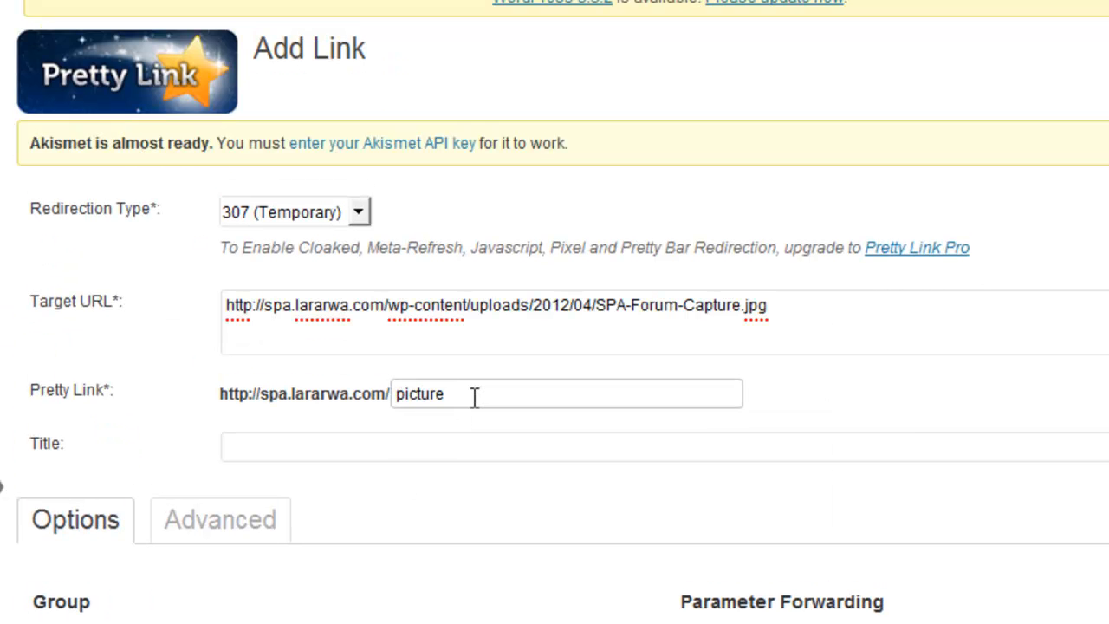
pyautogui.doubleClick(474, 396)
pyautogui.write('file')
pyautogui.doubleClick(474, 396)
pyautogui.write('smashwordsguide')
pyautogui.doubleClick(474, 396)
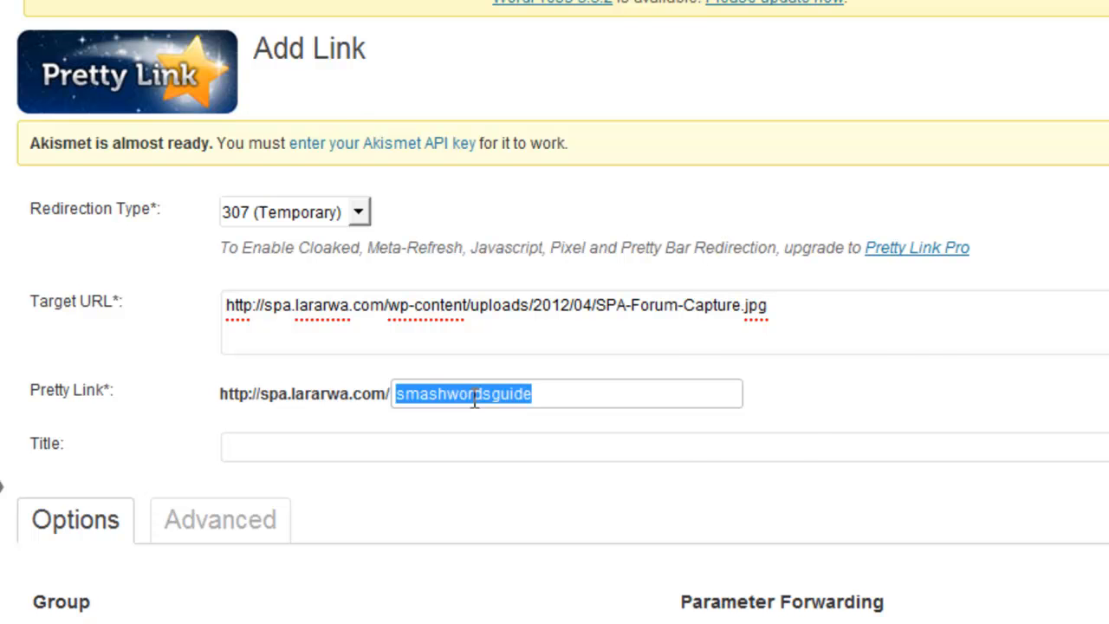
pyautogui.press('BackSpace')
# - View the new Pretty Link's Advanced options
pyautogui.scroll(-3, 568, 431)
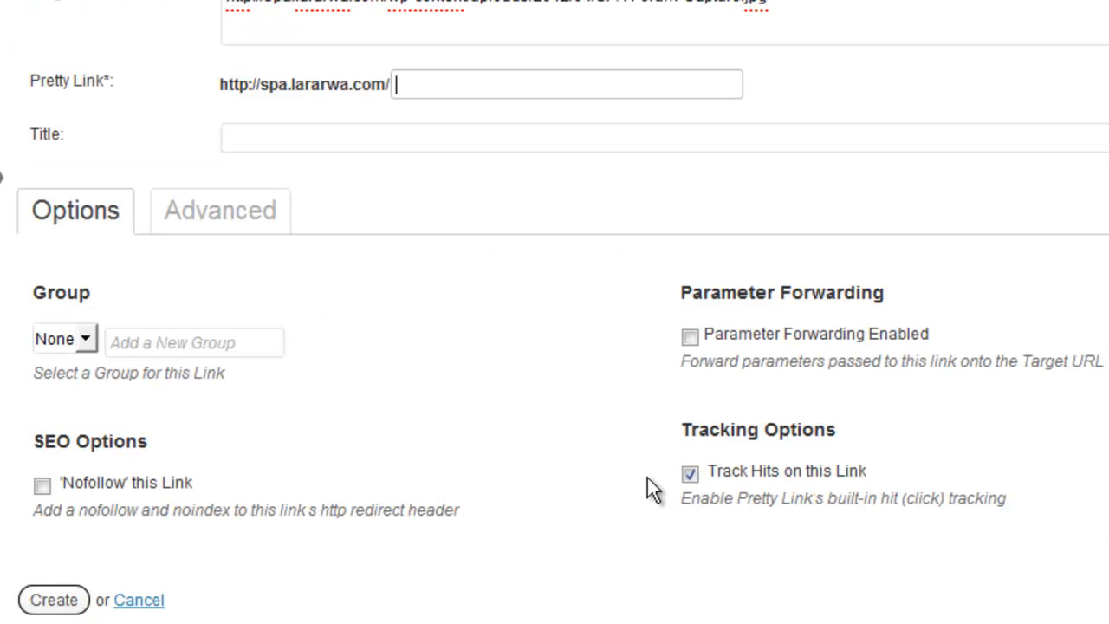
pyautogui.click(182, 224)
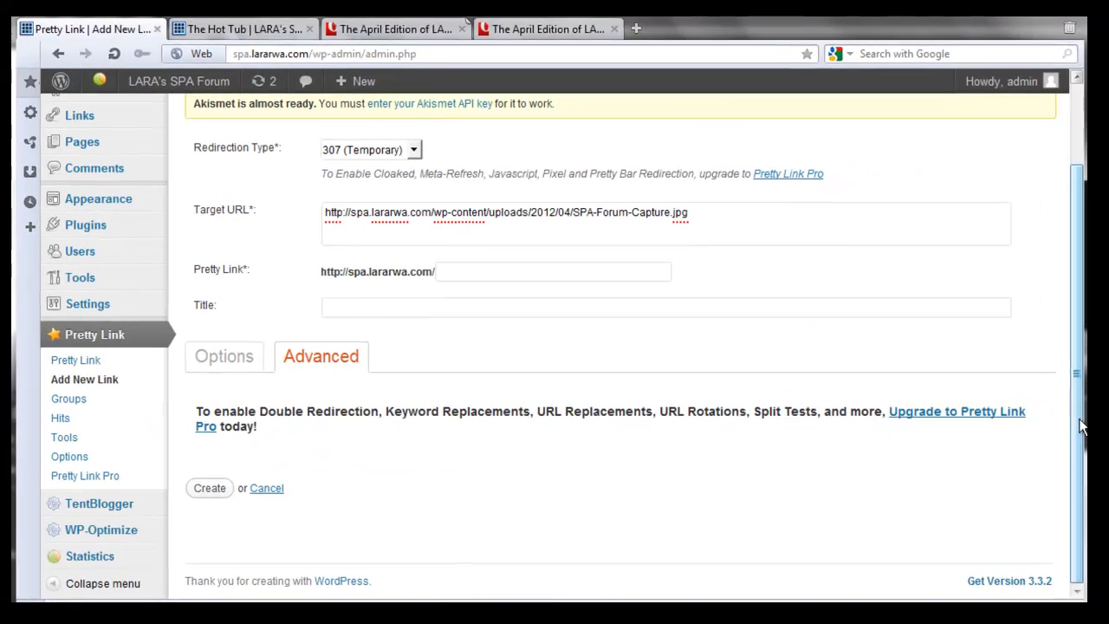
pyautogui.scroll(2, 1081, 425)
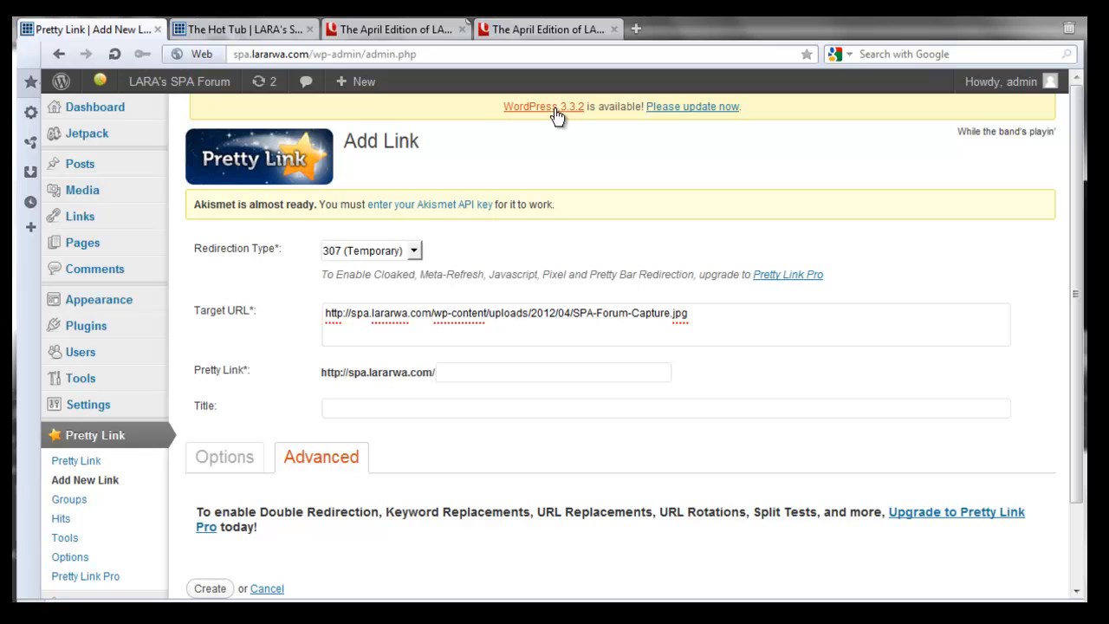
# - Go to Dashboard > Updates and scroll down to the Themes section
pyautogui.click(138, 113)
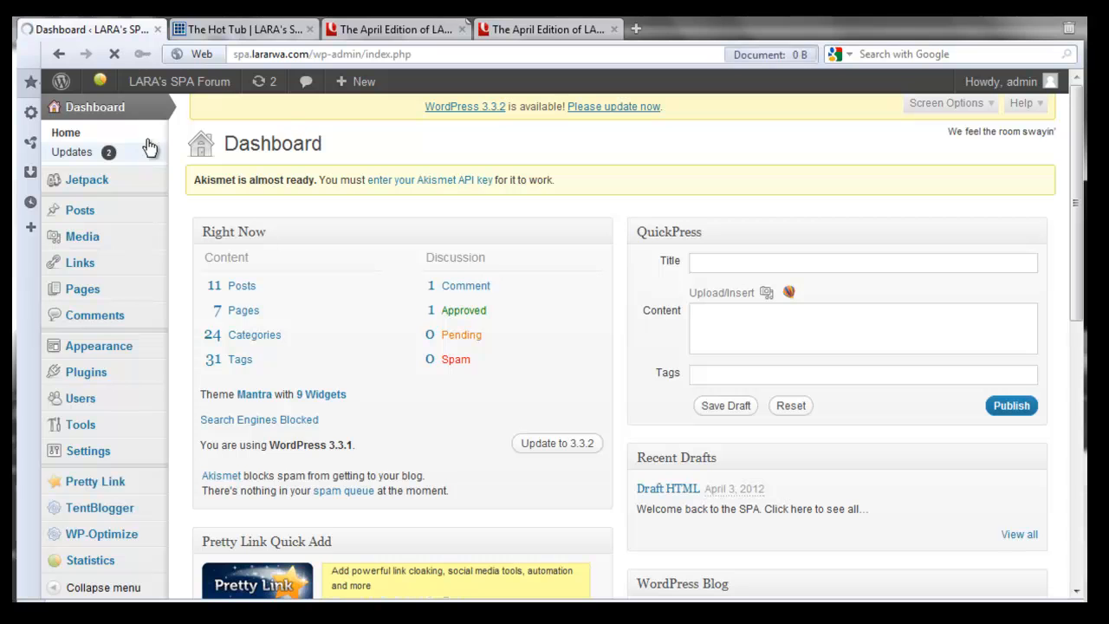
pyautogui.click(149, 147)
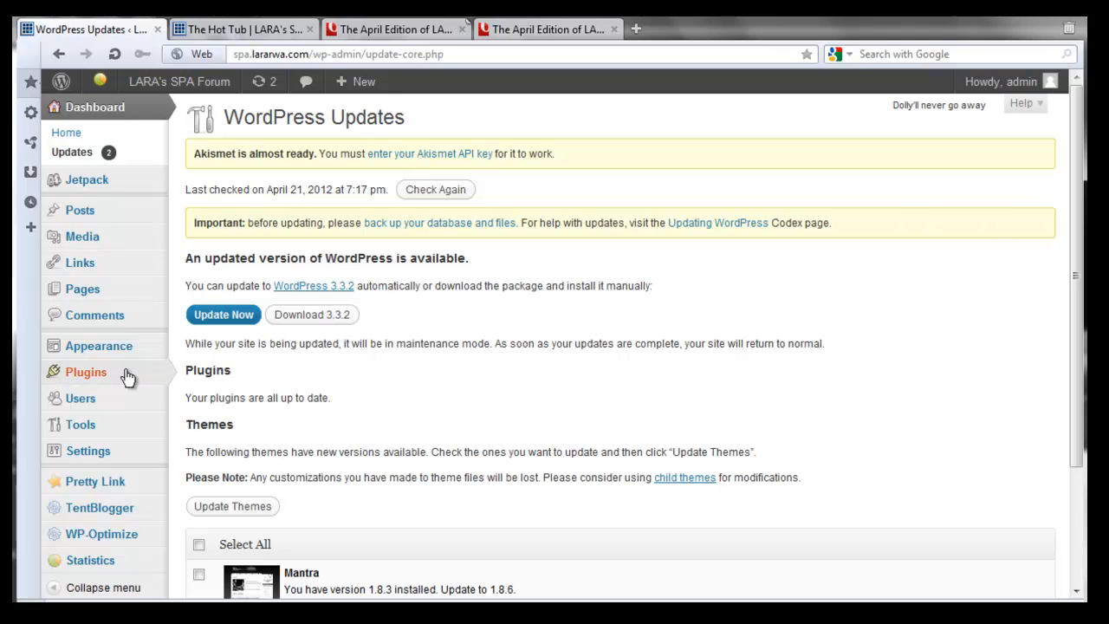
pyautogui.moveTo(136, 375)
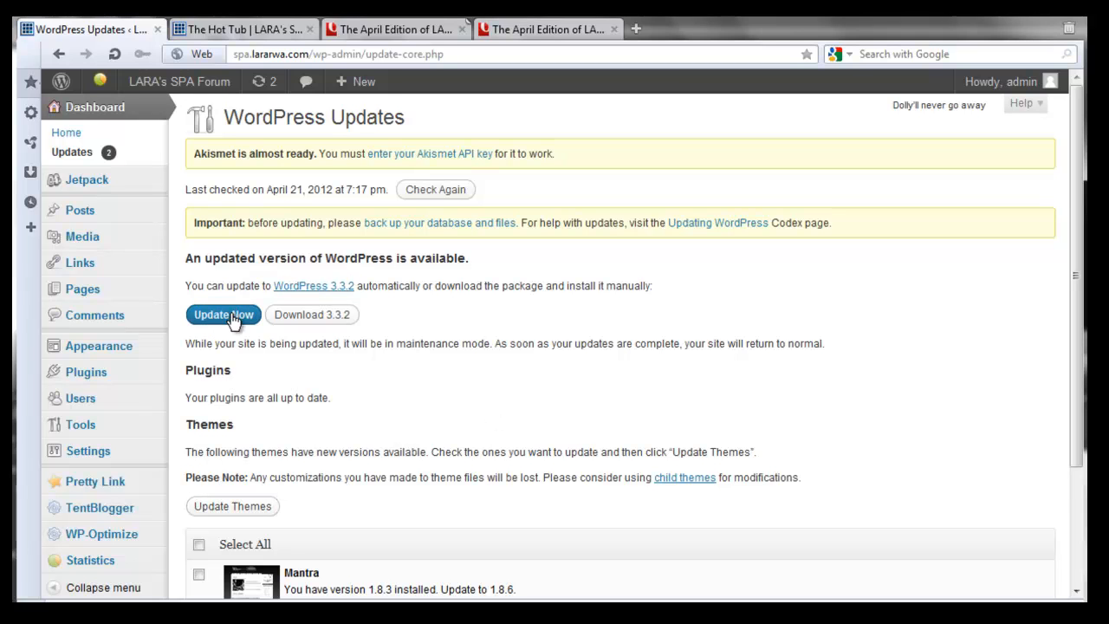
pyautogui.moveTo(1077, 328); pyautogui.dragTo(1080, 451)
# - Update the Mantra theme from 1.8.3 to 1.8.6 and return to the themes page
pyautogui.click(200, 386)
pyautogui.click(225, 347)
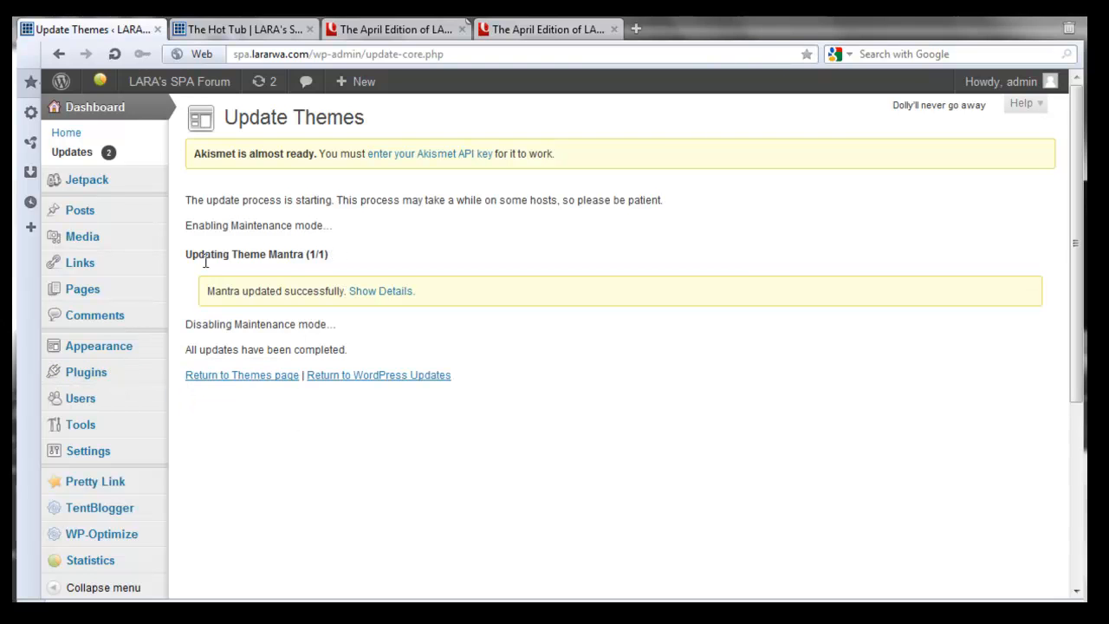
pyautogui.click(247, 375)
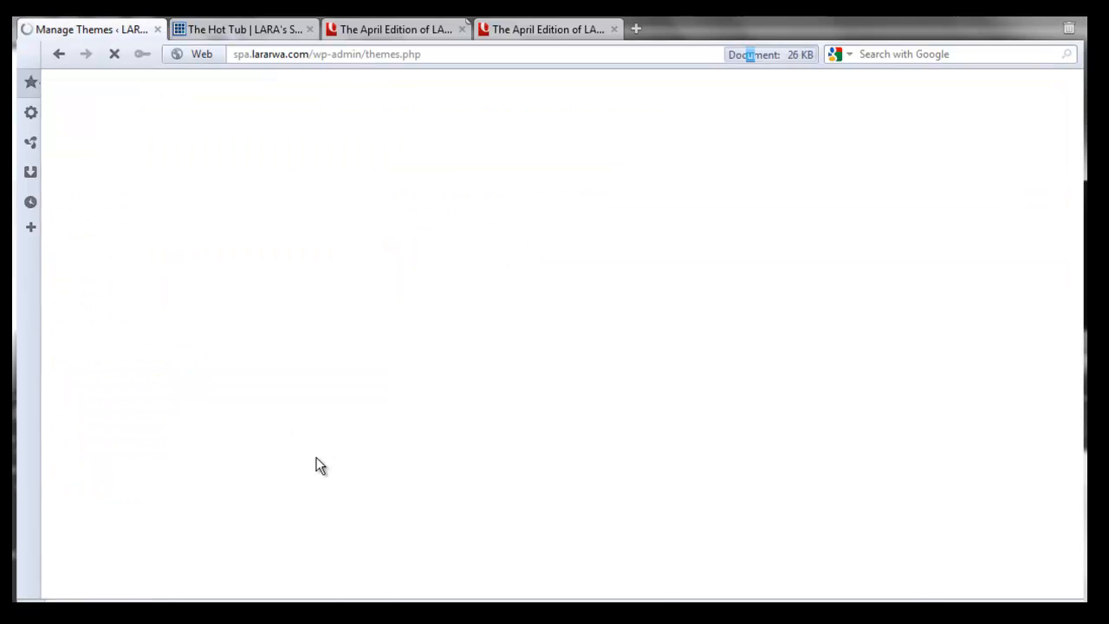